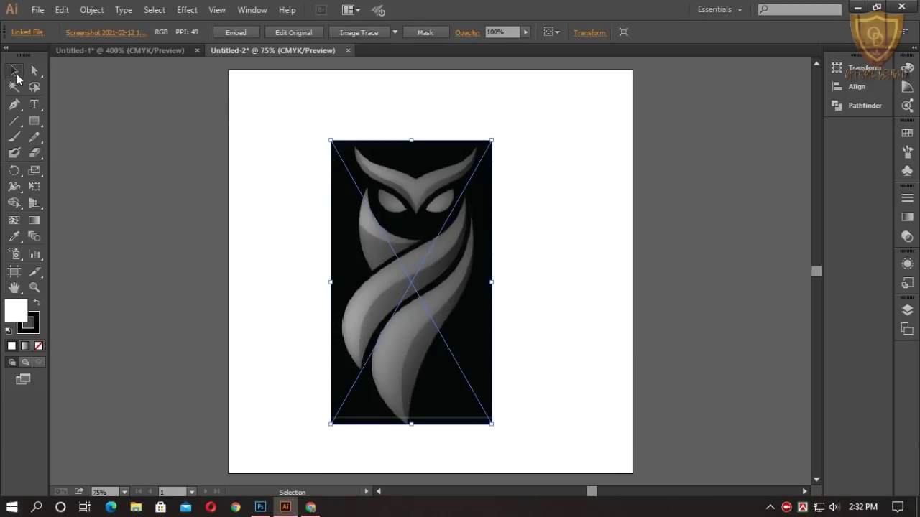
Step: Lock the placed owl reference image on the artboard
{"action": "left_click", "coordinate": [287, 167]}
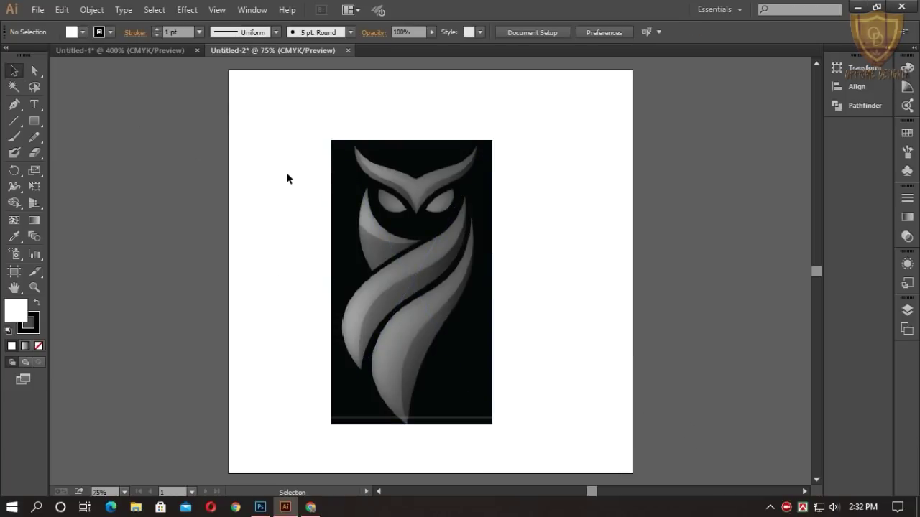
{"action": "left_click", "coordinate": [378, 168]}
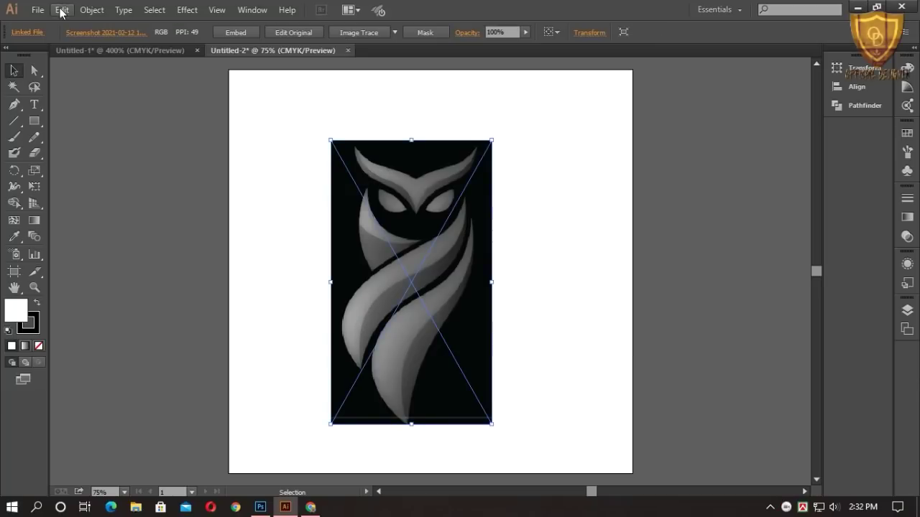
{"action": "left_click", "coordinate": [89, 10]}
{"action": "mouse_move", "coordinate": [117, 91]}
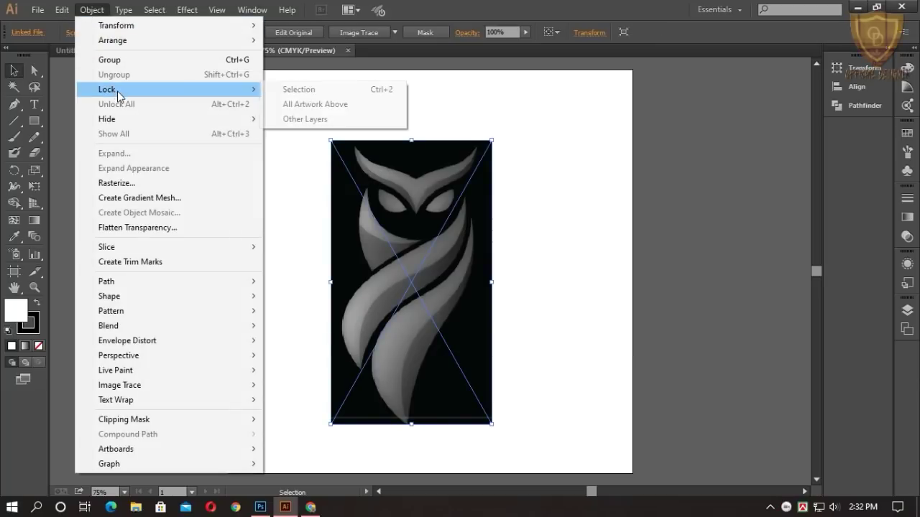
{"action": "left_click", "coordinate": [321, 96]}
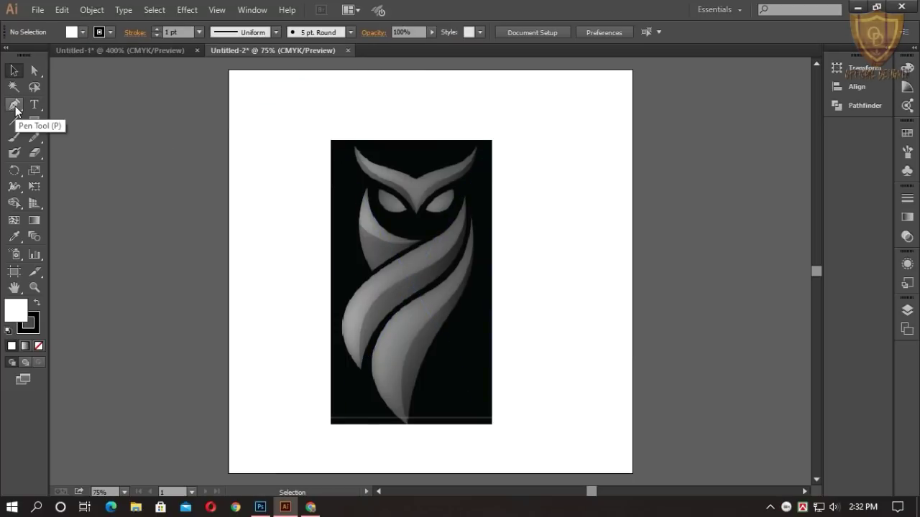
Step: Set the stroke colour to white
{"action": "left_click", "coordinate": [36, 331]}
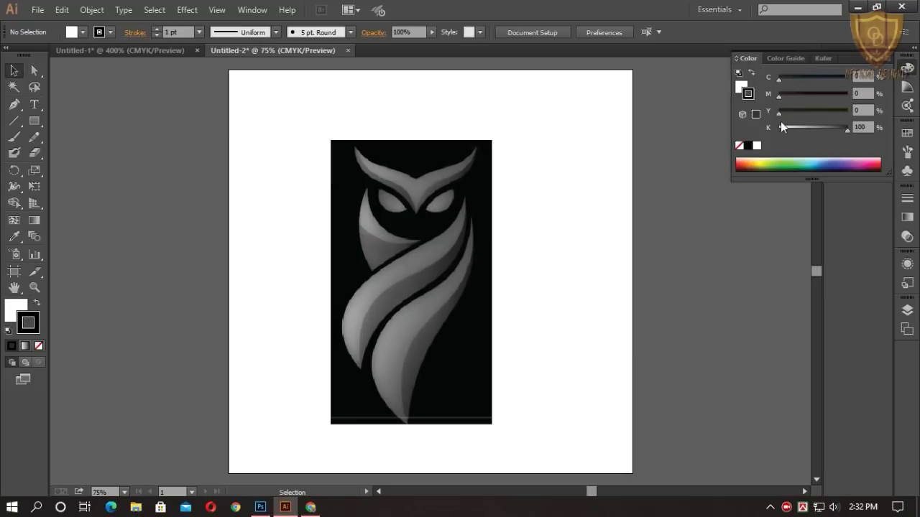
{"action": "left_click", "coordinate": [756, 146]}
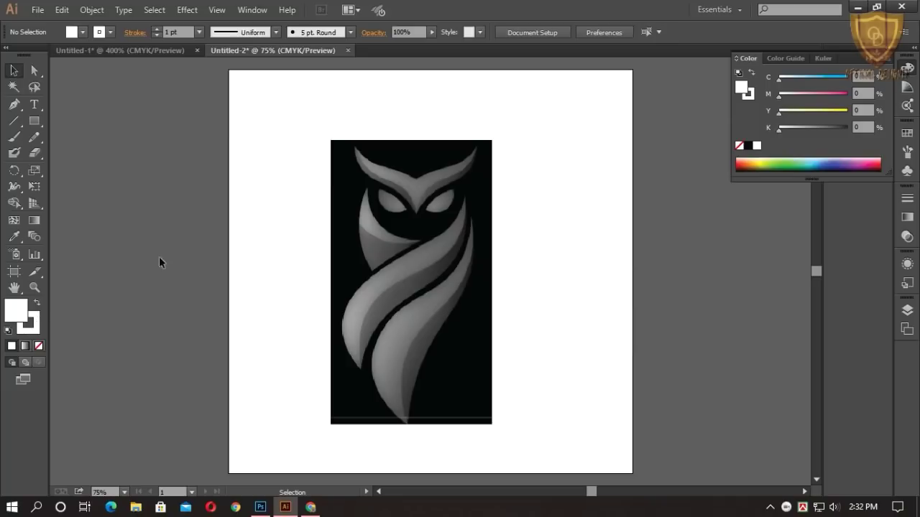
Step: Draw a closed, straight-edged Pen outline with no fill through the owl brow's two outer tips, the beak point and the upper centre notch
{"action": "left_click", "coordinate": [14, 104]}
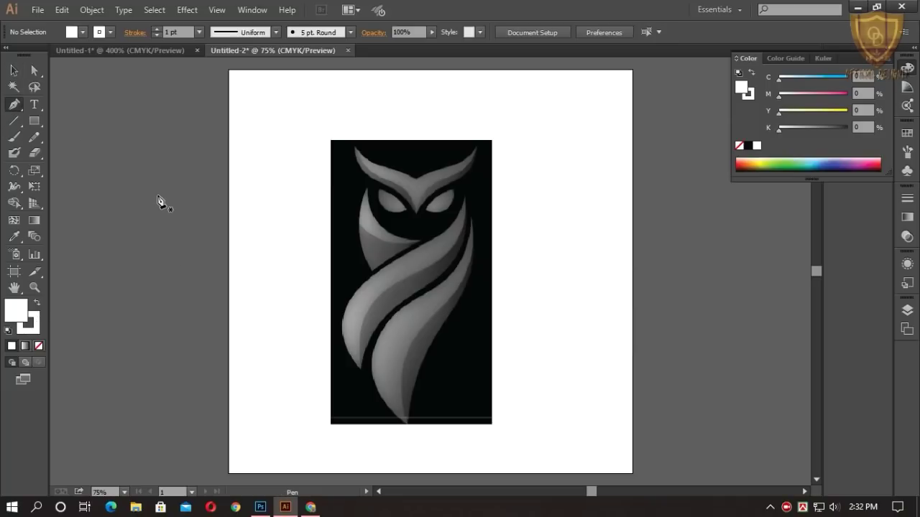
{"action": "scroll", "coordinate": [301, 202], "scroll_direction": "up", "scroll_amount": 1}
{"action": "scroll", "coordinate": [352, 212], "scroll_direction": "up", "scroll_amount": 3}
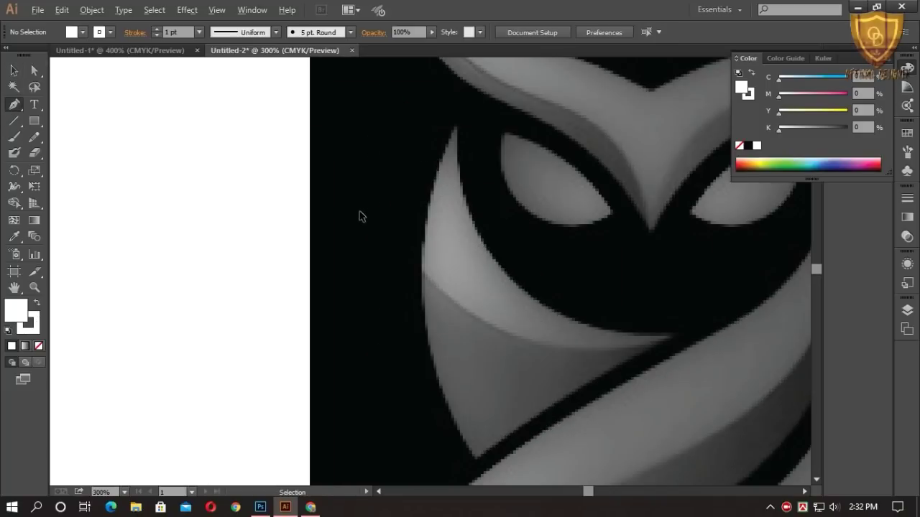
{"action": "scroll", "coordinate": [237, 193], "scroll_direction": "down", "scroll_amount": 3}
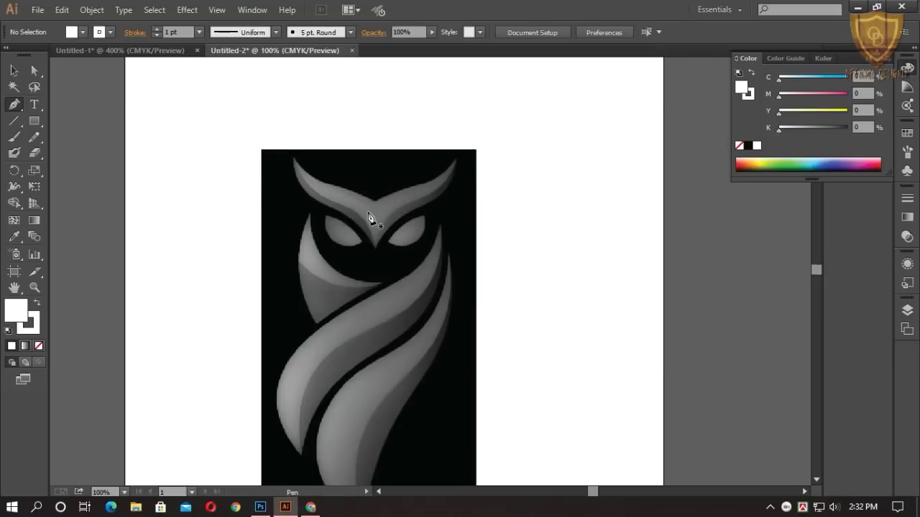
{"action": "scroll", "coordinate": [370, 212], "scroll_direction": "up", "scroll_amount": 3}
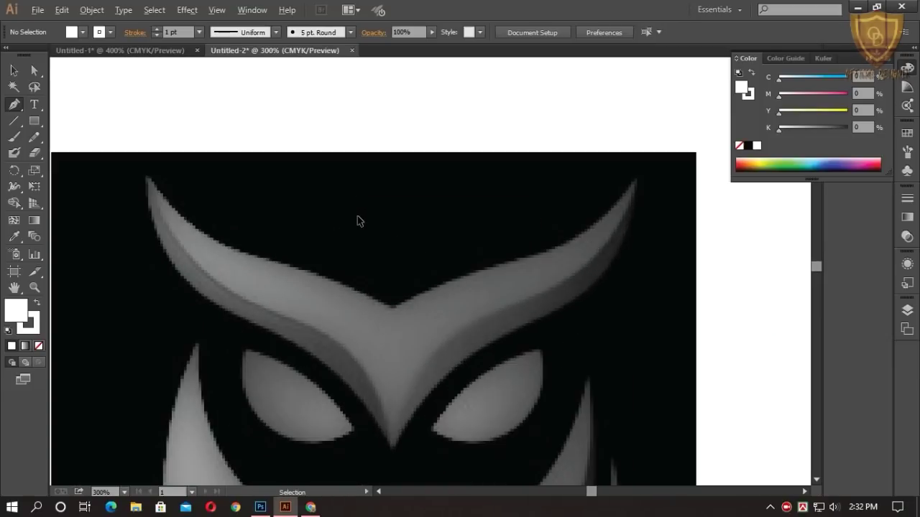
{"action": "scroll", "coordinate": [360, 221], "scroll_direction": "down", "scroll_amount": 2}
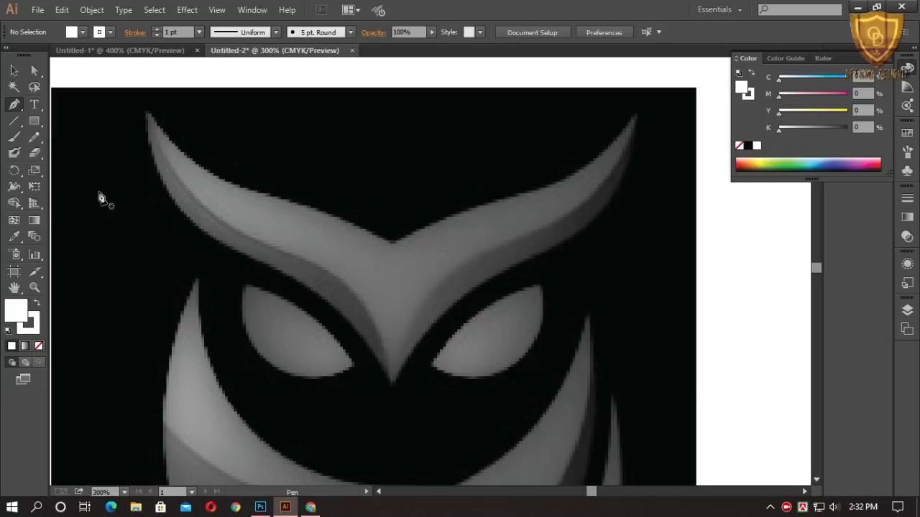
{"action": "left_click", "coordinate": [145, 114]}
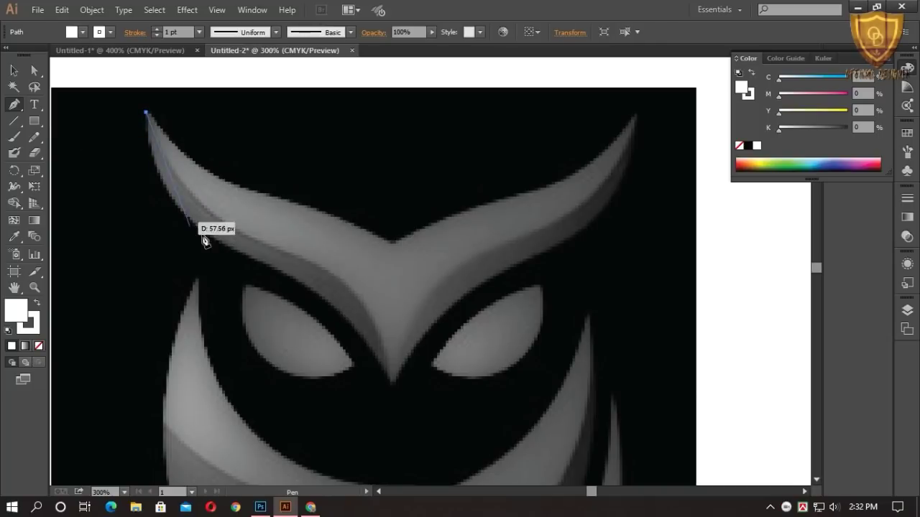
{"action": "left_click", "coordinate": [391, 382]}
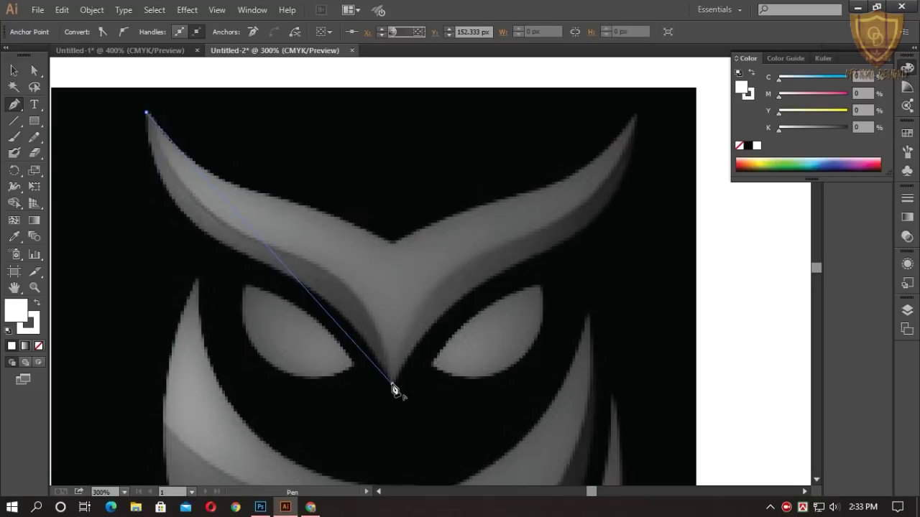
{"action": "left_click", "coordinate": [635, 117]}
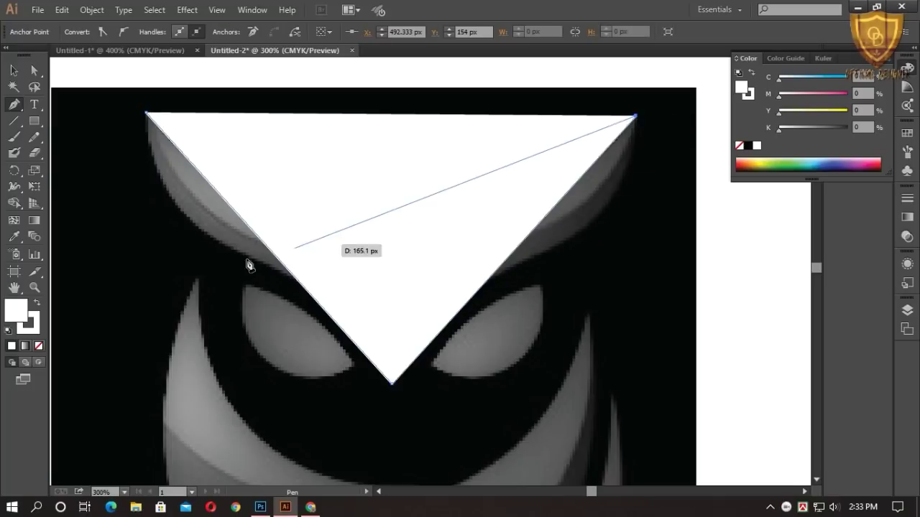
{"action": "left_click", "coordinate": [39, 346]}
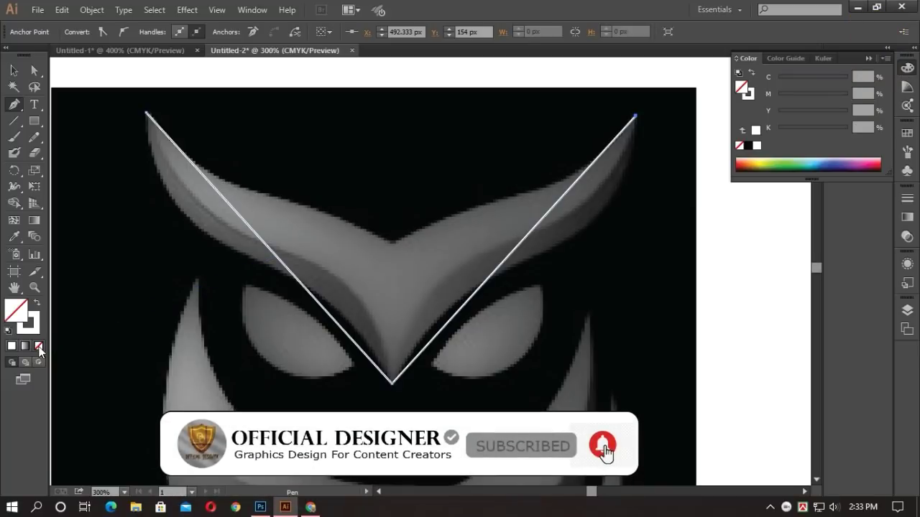
{"action": "left_click", "coordinate": [390, 248]}
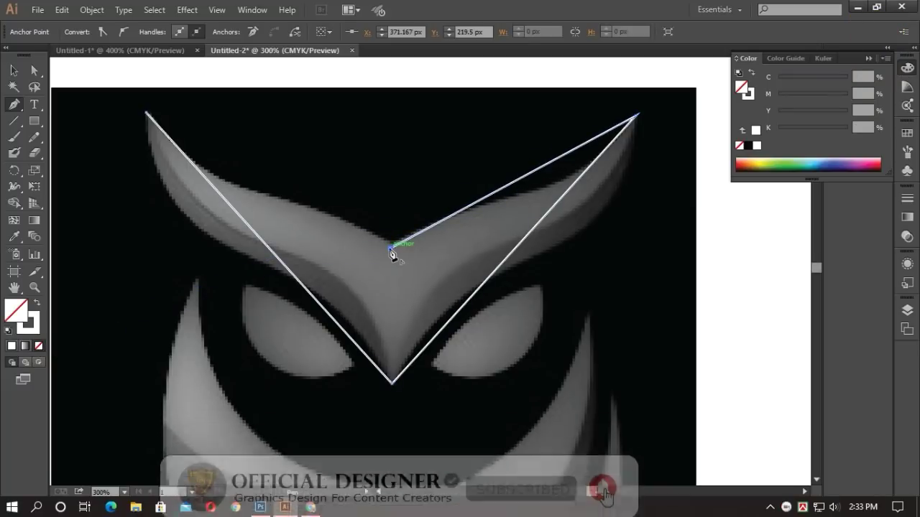
{"action": "left_click", "coordinate": [147, 114]}
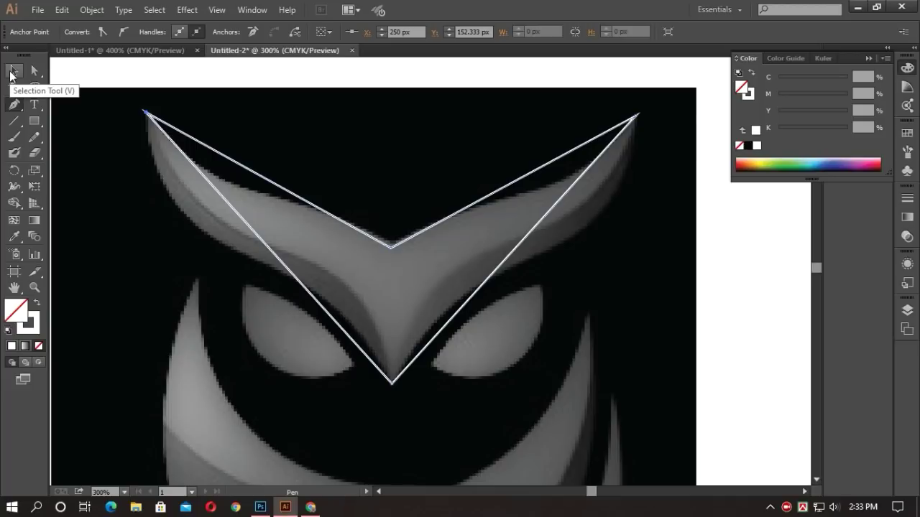
Step: Add a smooth anchor point on the outline's lower left edge and move it onto the brow's contour at about X 263, Y 198 px
{"action": "left_click", "coordinate": [12, 71]}
{"action": "left_click", "coordinate": [14, 104]}
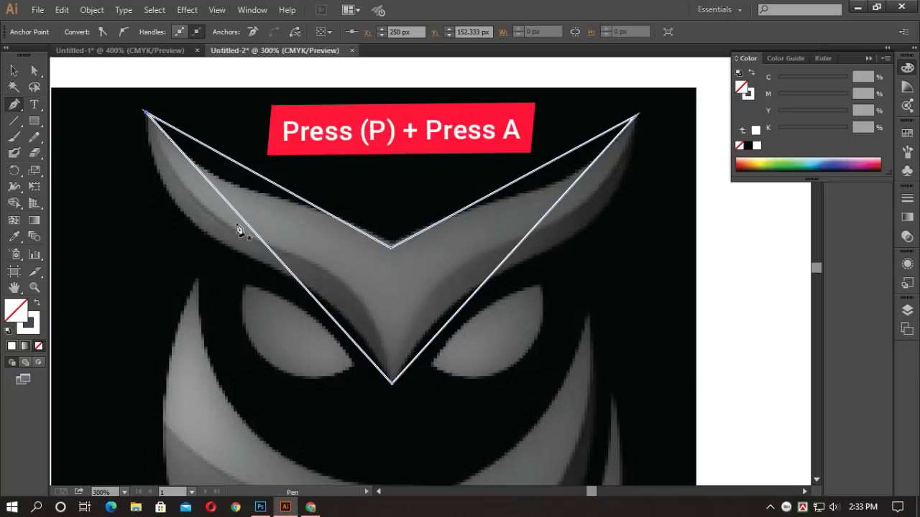
{"action": "left_click", "coordinate": [225, 201]}
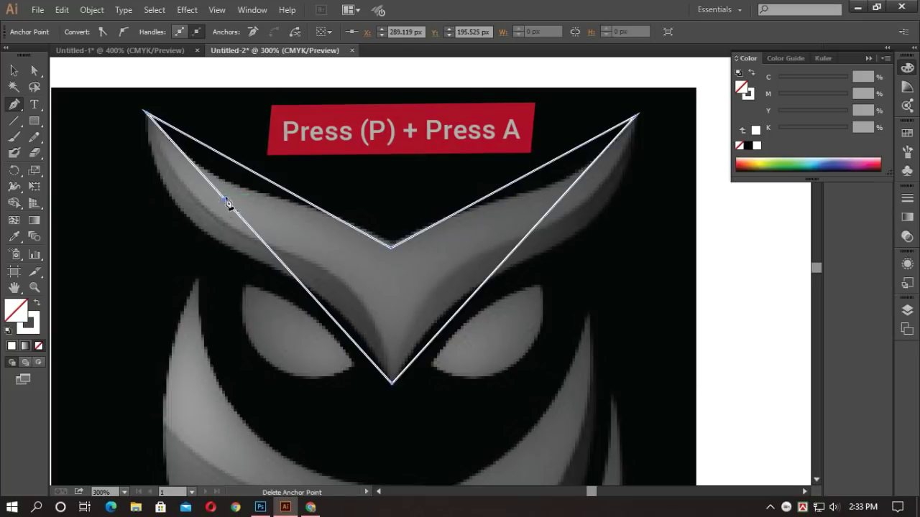
{"action": "key", "text": "a"}
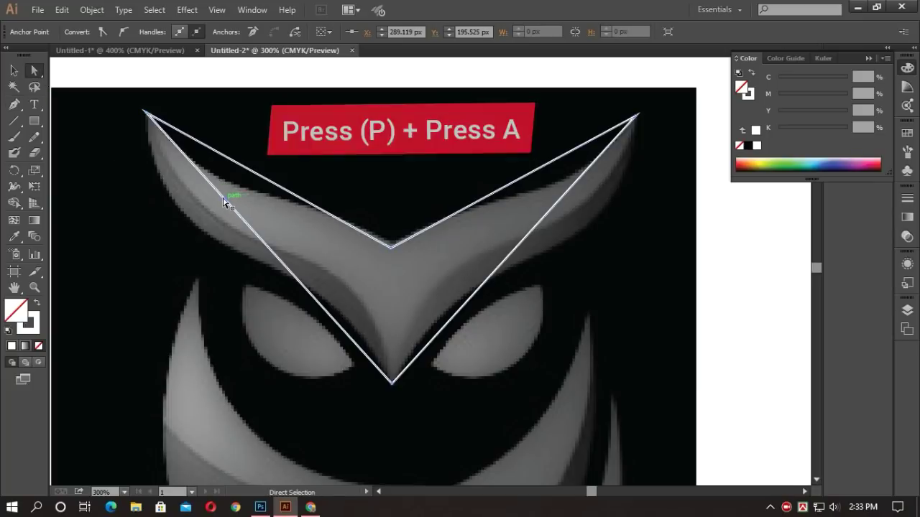
{"action": "left_click_drag", "start_coordinate": [225, 202], "coordinate": [177, 211]}
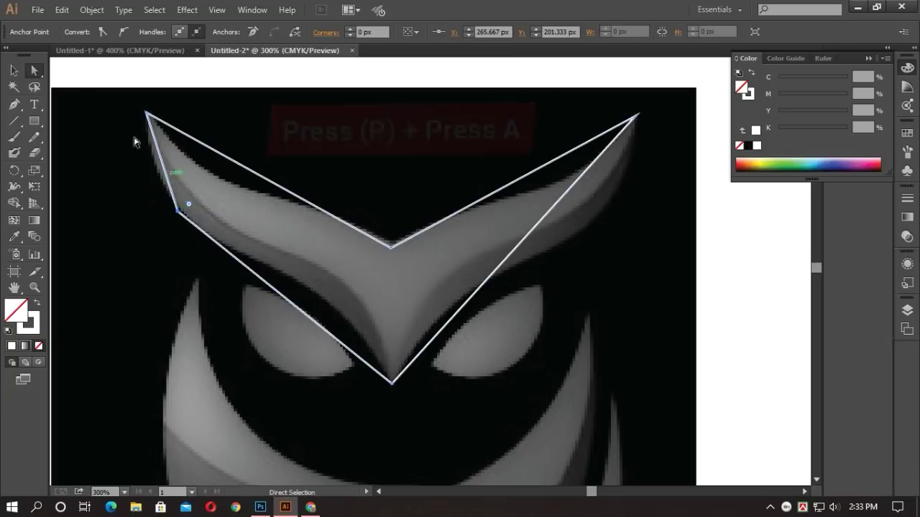
{"action": "left_click", "coordinate": [124, 33]}
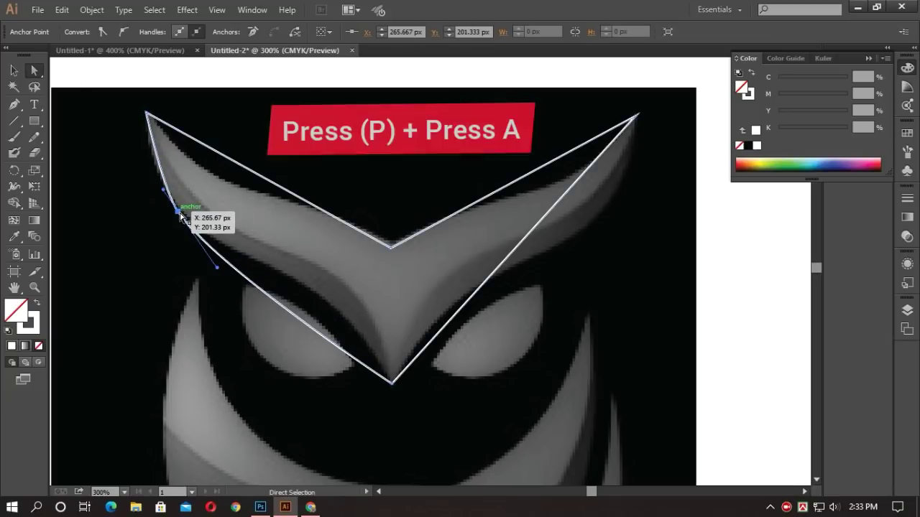
{"action": "mouse_move", "coordinate": [179, 214]}
{"action": "left_mouse_down"}
{"action": "mouse_move", "coordinate": [167, 219]}
{"action": "mouse_move", "coordinate": [173, 210]}
{"action": "mouse_move", "coordinate": [179, 218]}
{"action": "mouse_move", "coordinate": [171, 204]}
{"action": "left_mouse_up"}
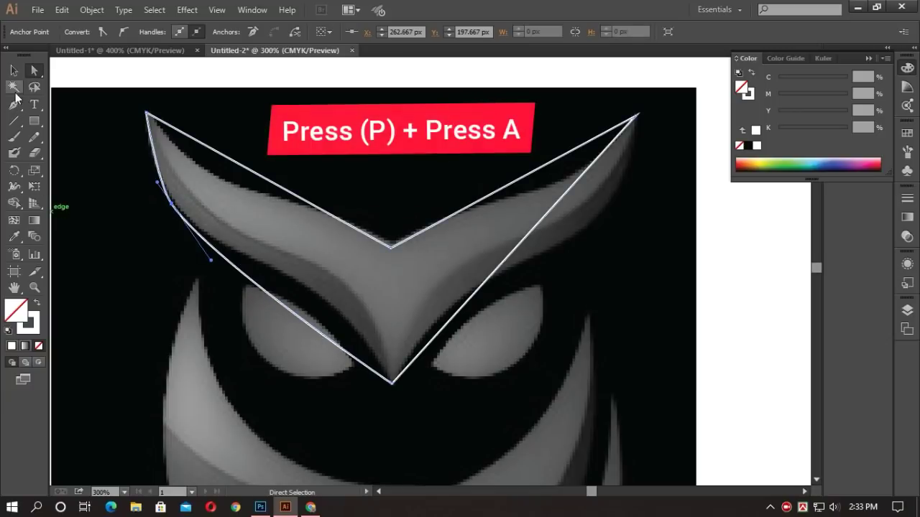
Step: Add a second anchor point on the lower left edge and move it to about X 333, Y 243 px, above the left eye
{"action": "left_click", "coordinate": [14, 104]}
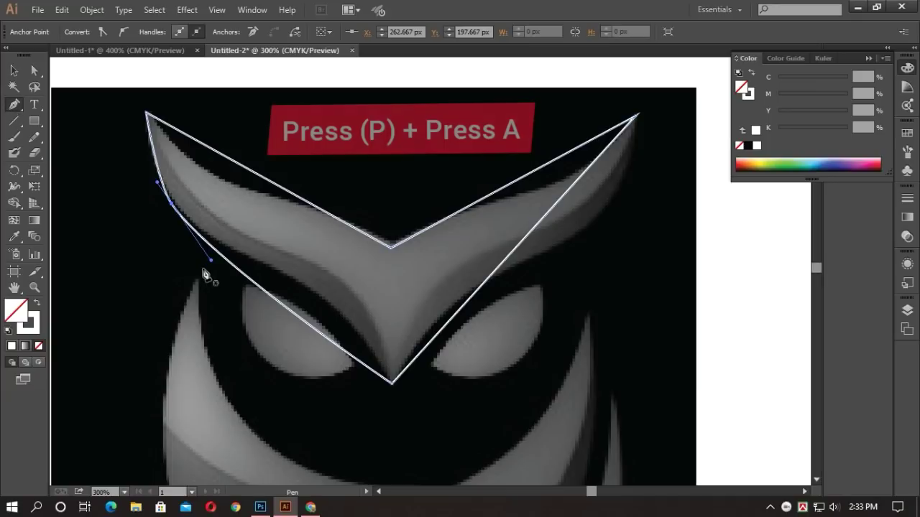
{"action": "left_click", "coordinate": [301, 319]}
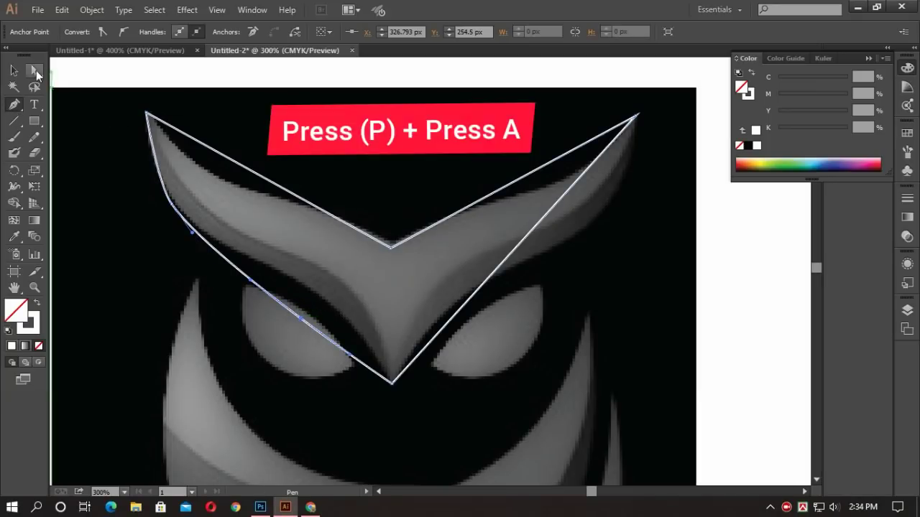
{"action": "key", "text": "a"}
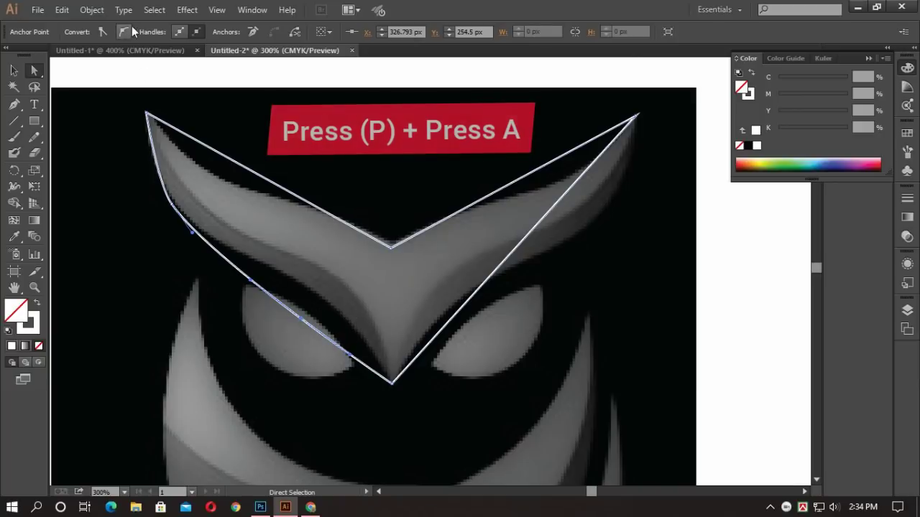
{"action": "left_click_drag", "start_coordinate": [301, 321], "coordinate": [318, 301]}
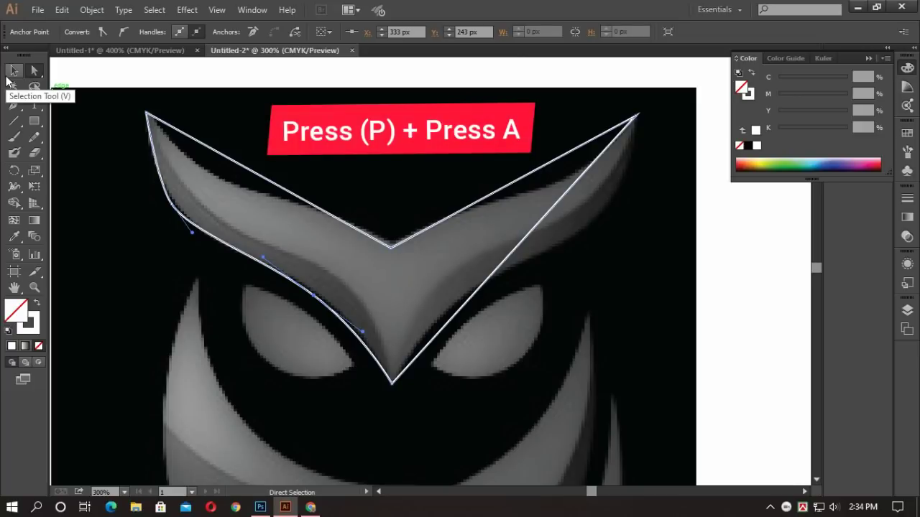
Step: Add a smooth anchor point on the outline's upper left edge and move it onto the brow's contour at about X 286, Y 185 px
{"action": "key", "text": "p"}
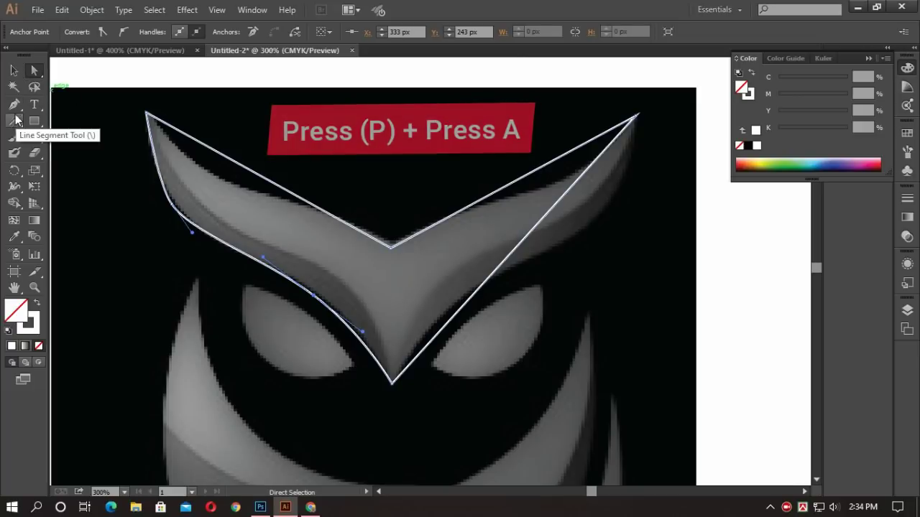
{"action": "key", "text": "a"}
{"action": "left_click", "coordinate": [227, 160]}
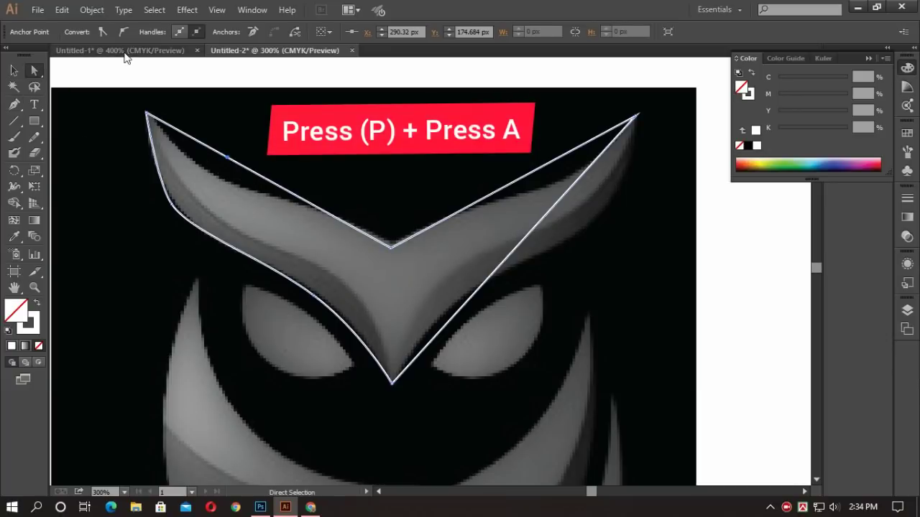
{"action": "left_click", "coordinate": [227, 161]}
{"action": "left_click_drag", "start_coordinate": [227, 161], "coordinate": [219, 180]}
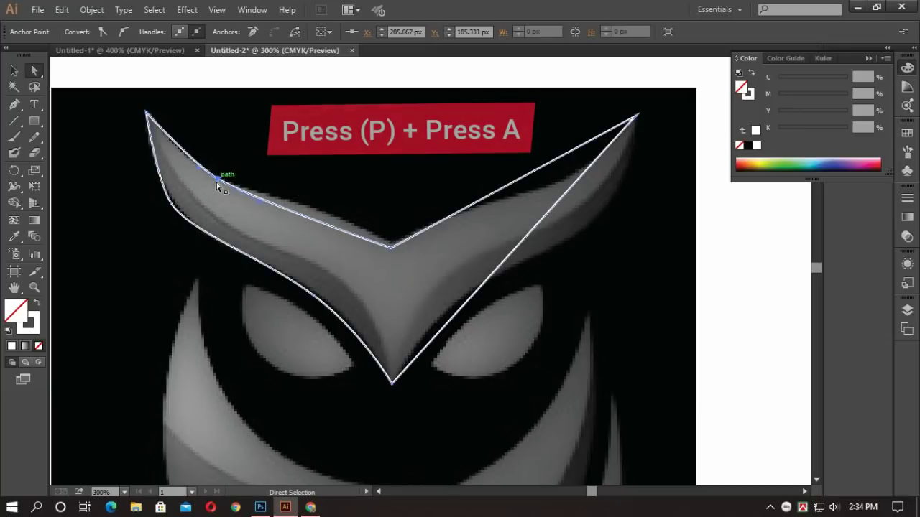
Step: Add another anchor point on the upper left edge nearer the centre notch and move it to about X 334, Y 201 px on the contour
{"action": "left_click", "coordinate": [14, 104]}
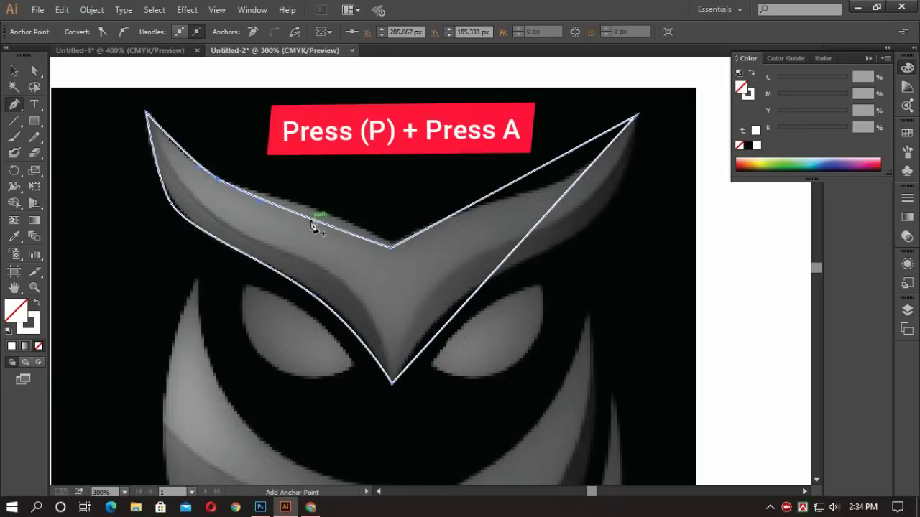
{"action": "left_click", "coordinate": [281, 206]}
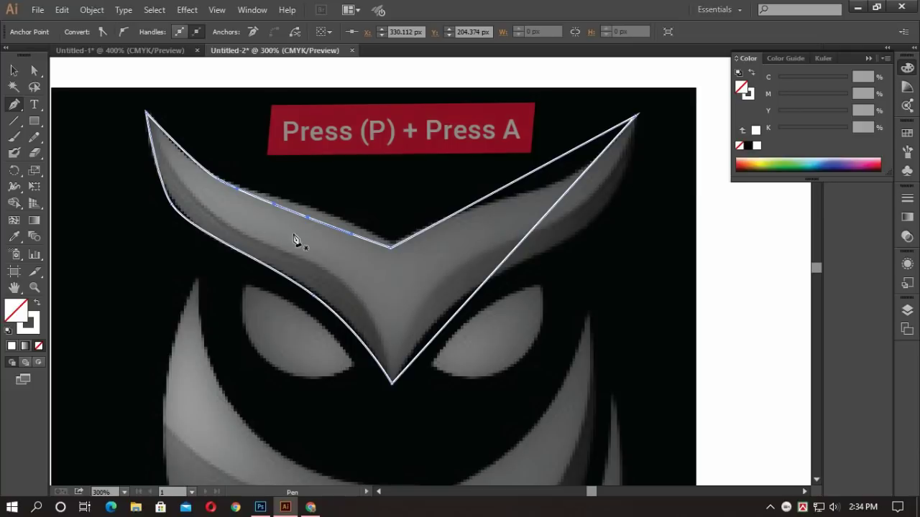
{"action": "key", "text": "a"}
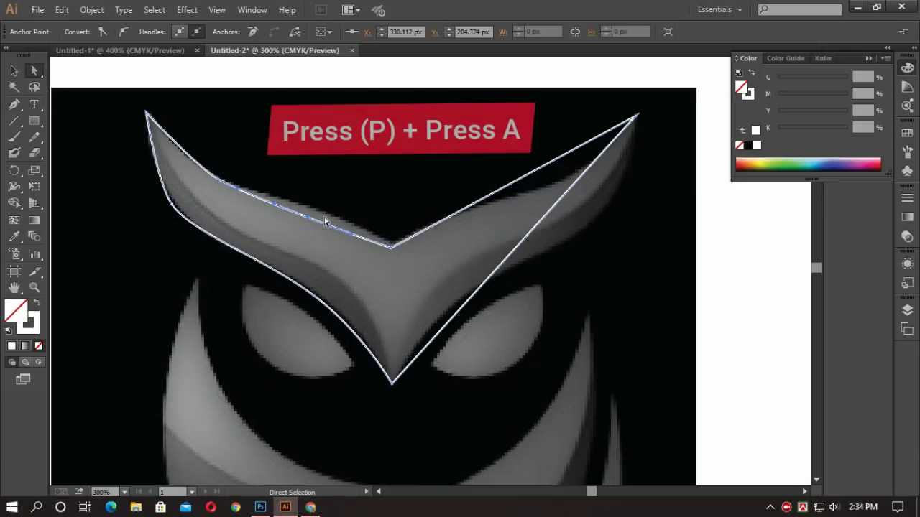
{"action": "left_click_drag", "start_coordinate": [309, 221], "coordinate": [317, 214]}
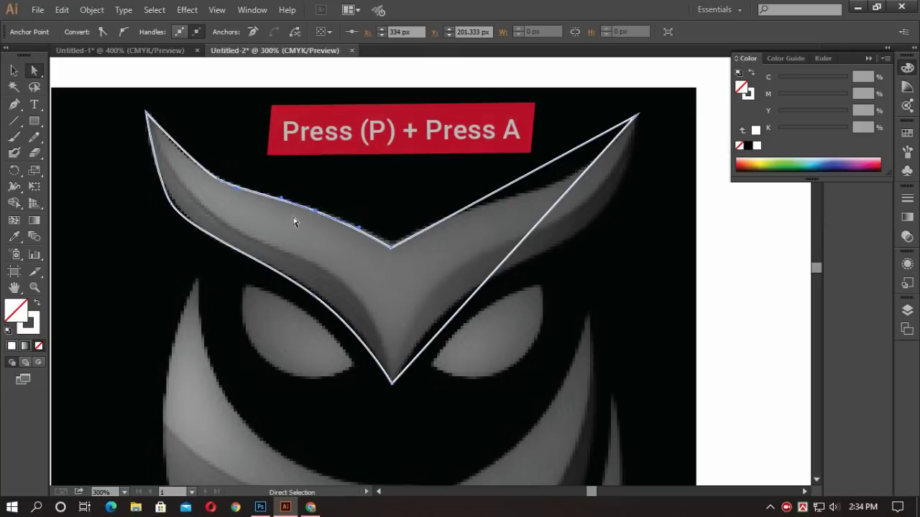
Step: Add a smooth anchor point on the outline's lower right edge and move it onto the brow's contour at about X 479, Y 198 px
{"action": "left_click", "coordinate": [13, 104]}
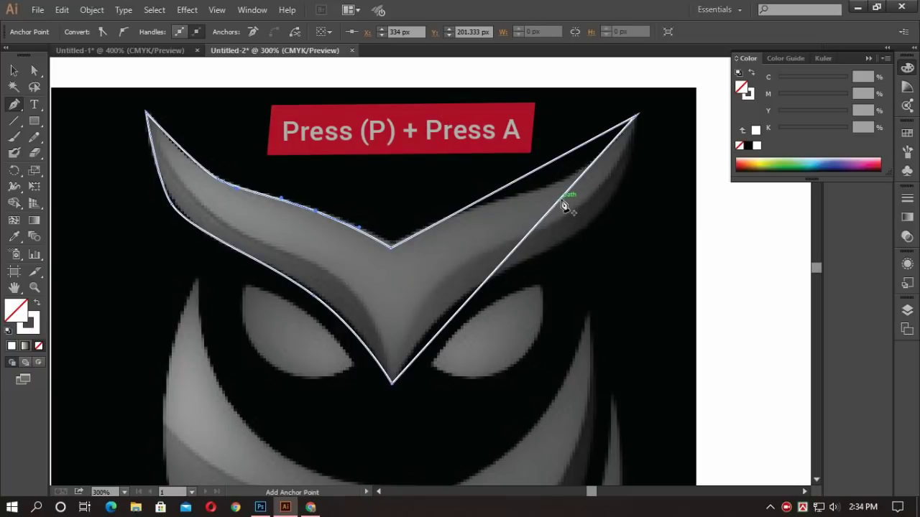
{"action": "left_click", "coordinate": [560, 198]}
{"action": "left_click", "coordinate": [34, 70]}
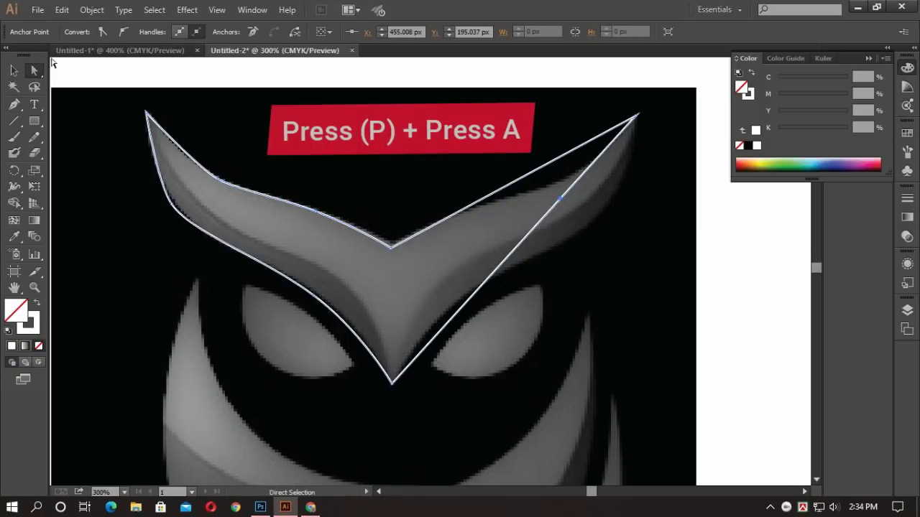
{"action": "left_click_drag", "start_coordinate": [560, 199], "coordinate": [609, 208]}
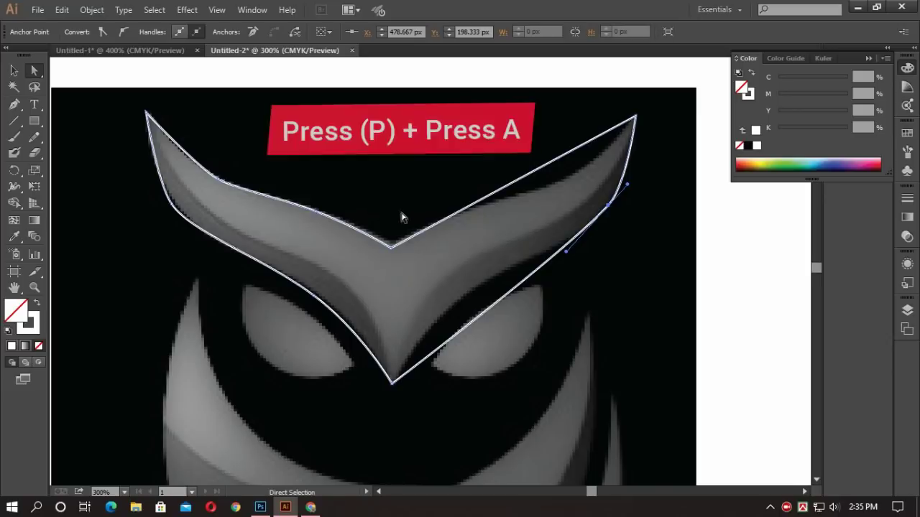
Step: Add a second anchor point on the lower right edge and move it to about X 409, Y 242 px, above the right eye
{"action": "key", "text": "p"}
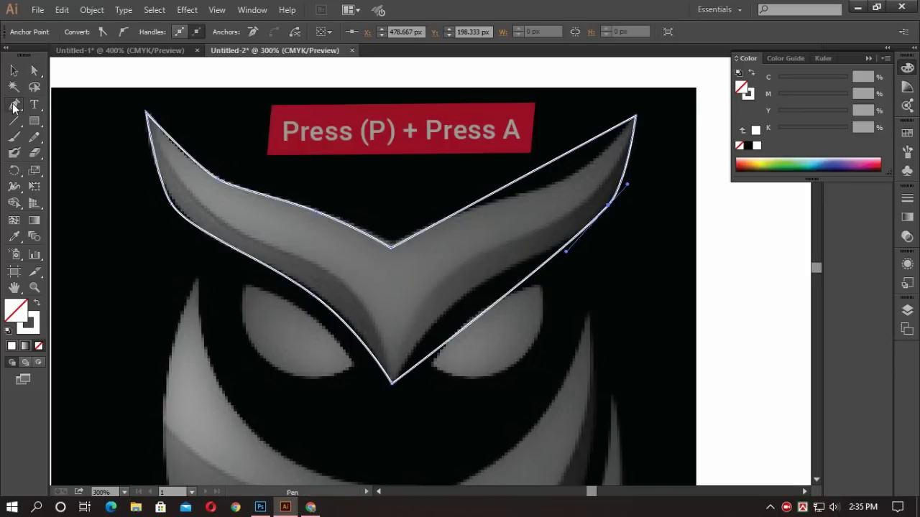
{"action": "left_click", "coordinate": [482, 316]}
{"action": "left_click", "coordinate": [34, 70]}
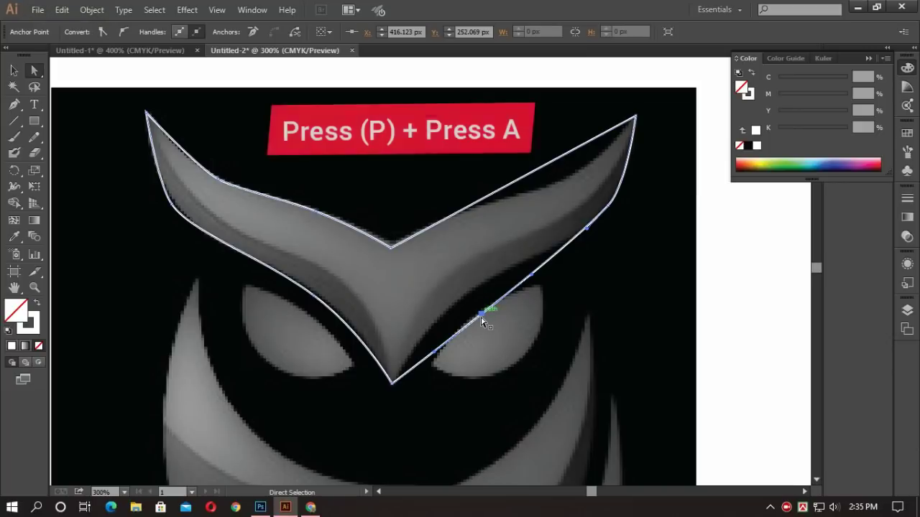
{"action": "left_click_drag", "start_coordinate": [481, 317], "coordinate": [453, 306]}
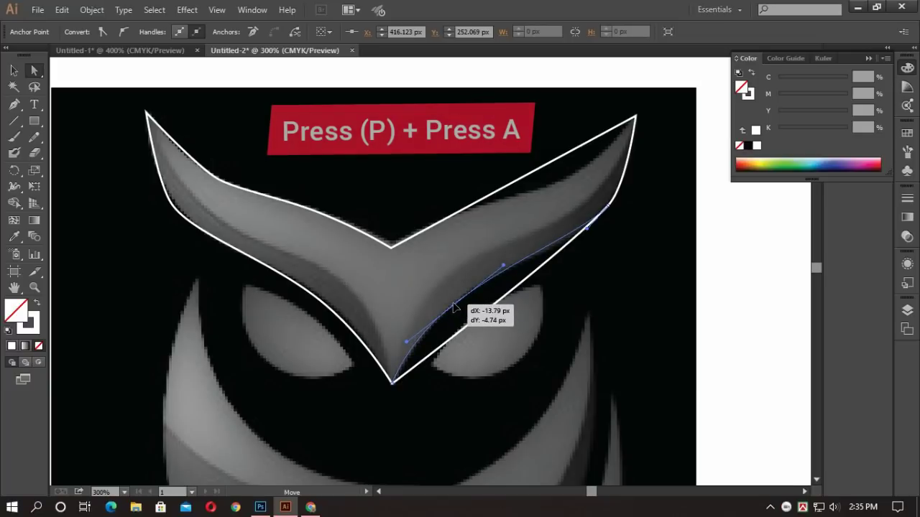
{"action": "mouse_move", "coordinate": [454, 307]}
{"action": "left_mouse_down"}
{"action": "mouse_move", "coordinate": [486, 292]}
{"action": "mouse_move", "coordinate": [467, 297]}
{"action": "left_mouse_up"}
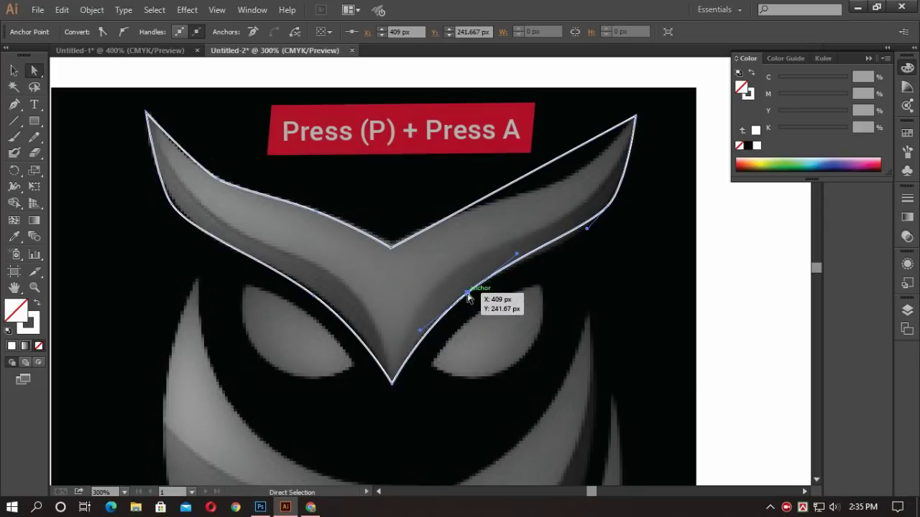
Step: Add a smooth anchor point on the outline's upper right edge and move it onto the brow's contour at about X 461, Y 182 px
{"action": "key", "text": "p"}
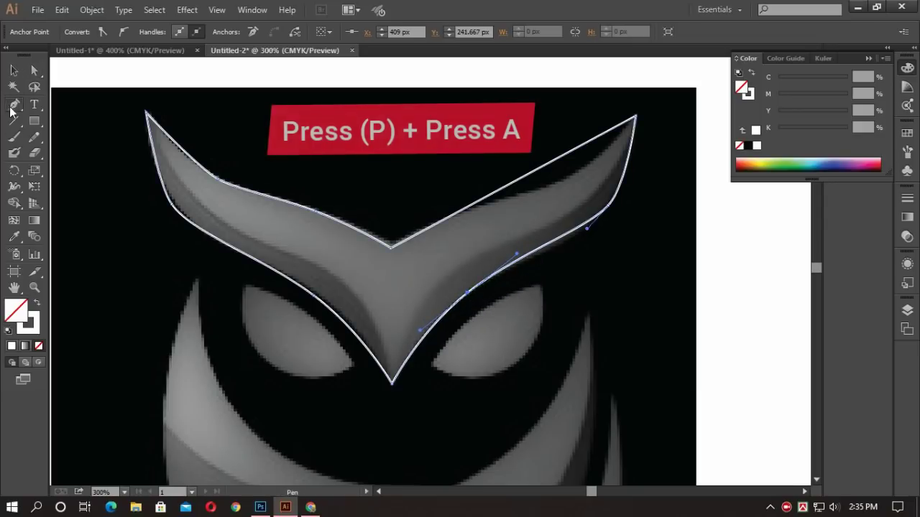
{"action": "left_click", "coordinate": [559, 159]}
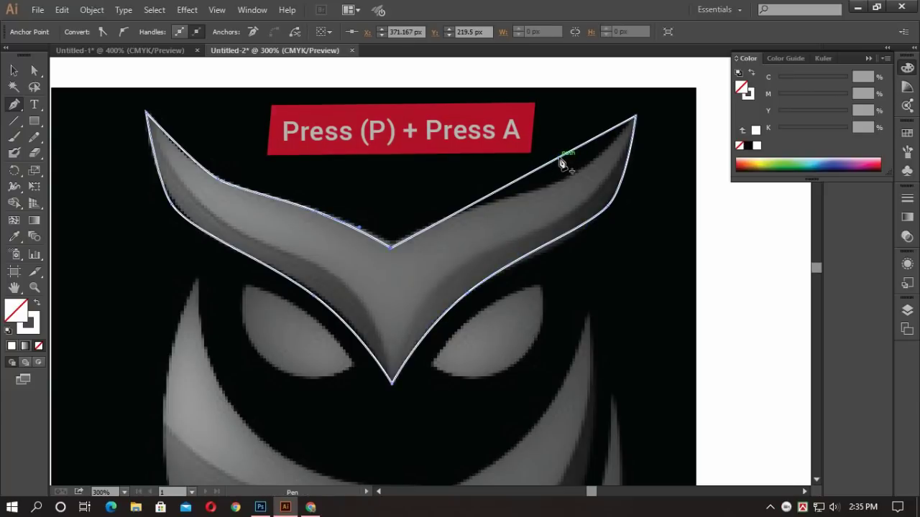
{"action": "key", "text": "a"}
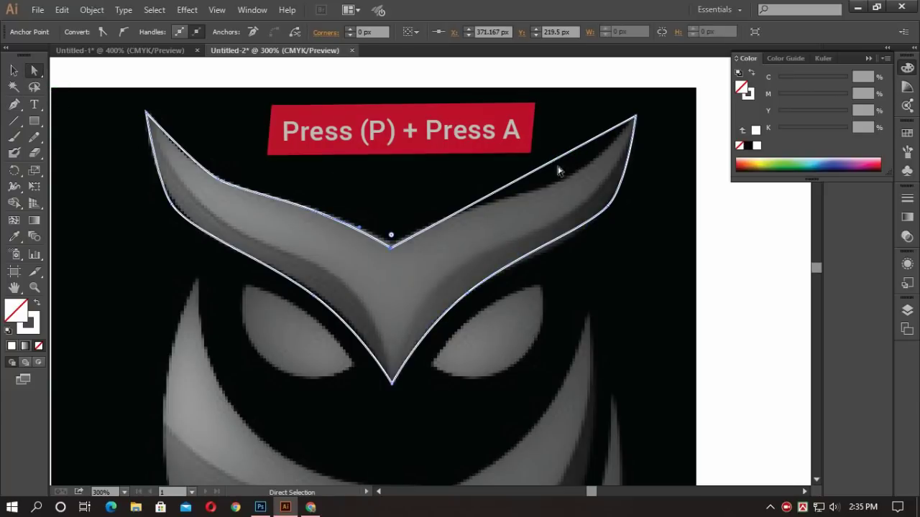
{"action": "key", "text": "p"}
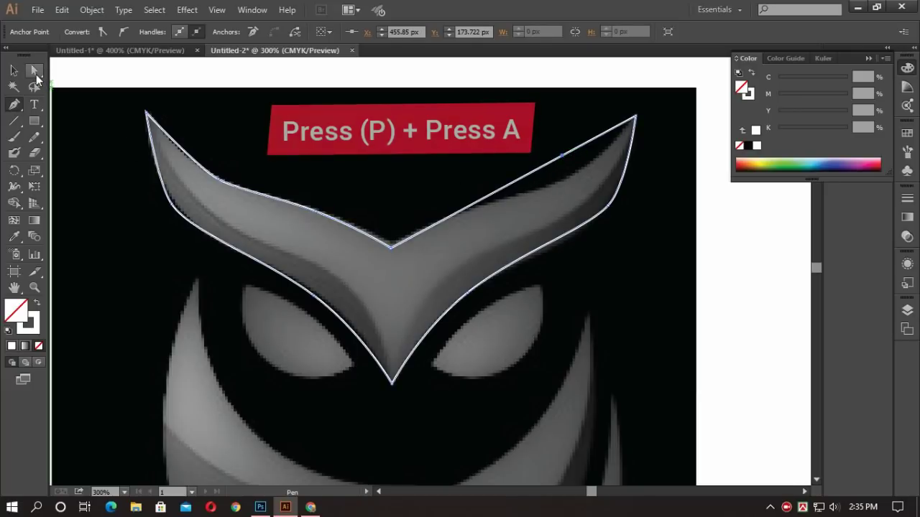
{"action": "left_click", "coordinate": [35, 72]}
{"action": "left_click_drag", "start_coordinate": [562, 155], "coordinate": [569, 173]}
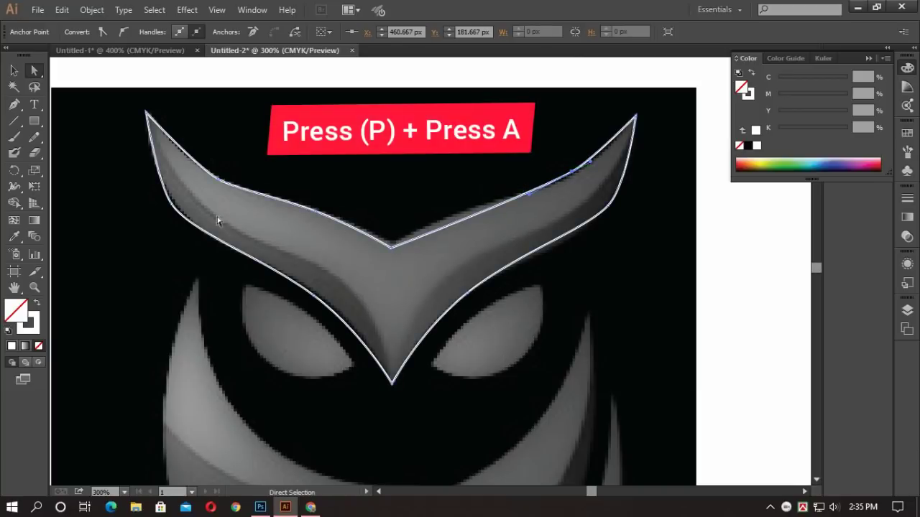
Step: Add another anchor point on the upper right edge nearer the centre notch and move it to about X 400, Y 205 px on the contour
{"action": "left_click", "coordinate": [16, 108]}
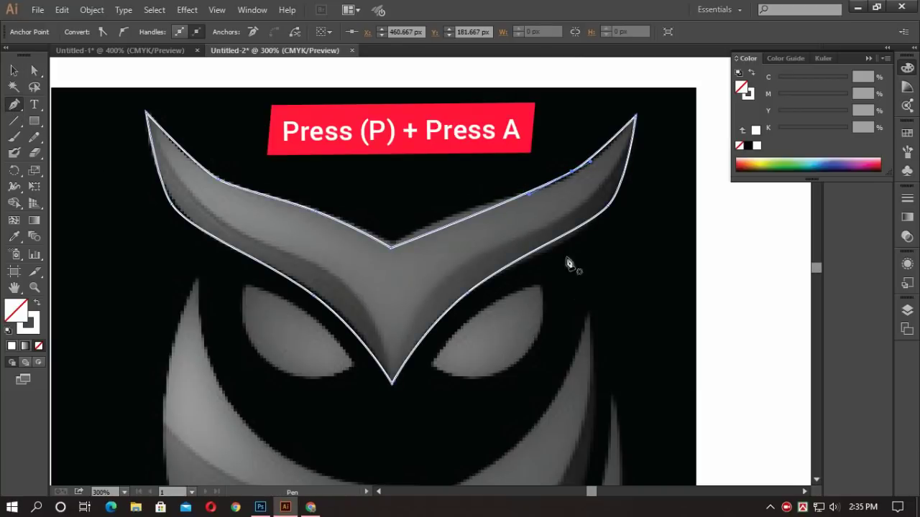
{"action": "left_click", "coordinate": [458, 225]}
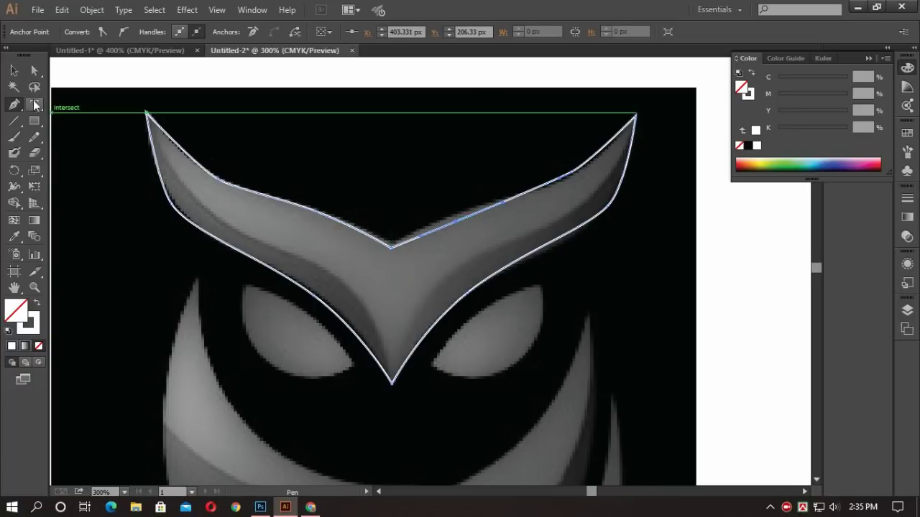
{"action": "left_click", "coordinate": [33, 70]}
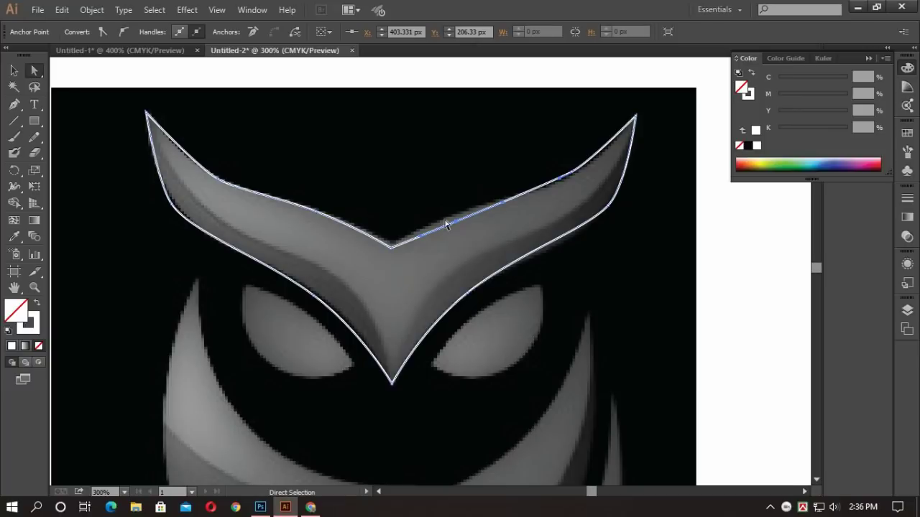
{"action": "left_click_drag", "start_coordinate": [457, 225], "coordinate": [448, 217]}
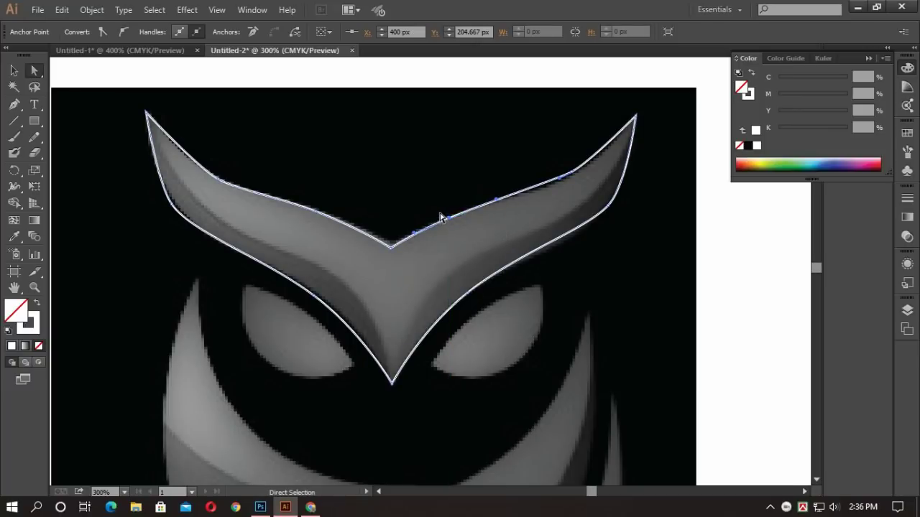
Step: Trace the left eye with the Pen tool as a closed path about 52 by 43 px, with a straight upper edge and curved lower edge
{"action": "left_click", "coordinate": [14, 106]}
{"action": "scroll", "coordinate": [300, 277], "scroll_direction": "down", "scroll_amount": 5}
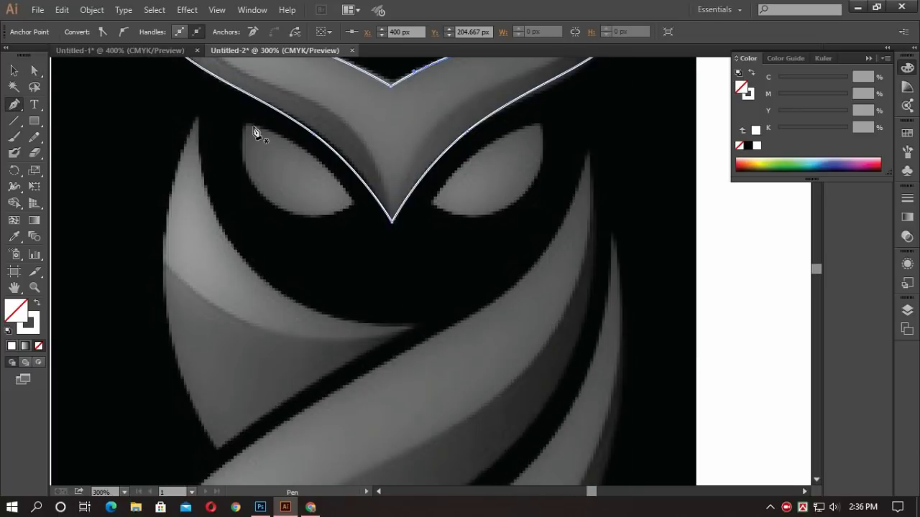
{"action": "left_click", "coordinate": [246, 126]}
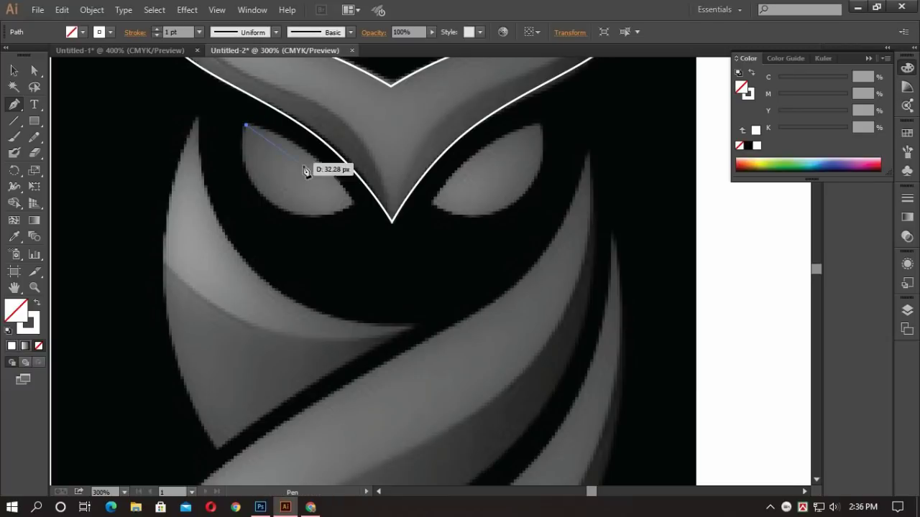
{"action": "left_click", "coordinate": [350, 205]}
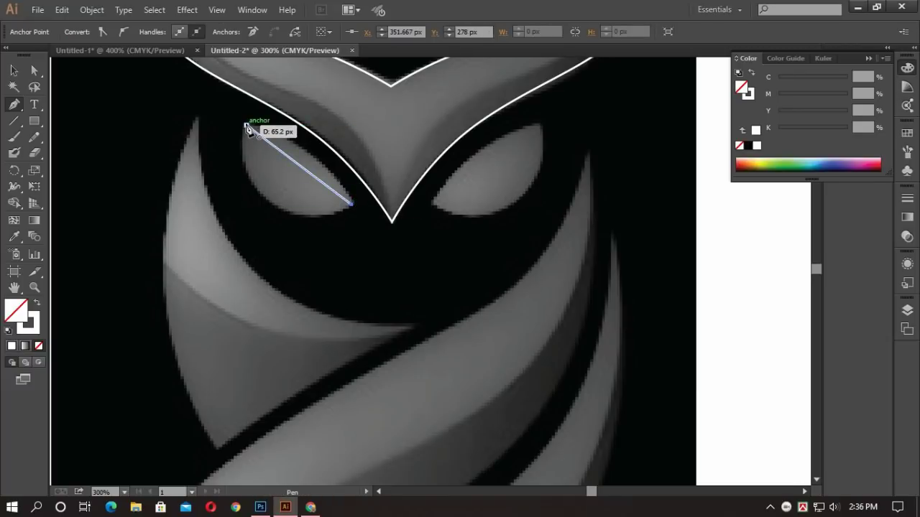
{"action": "left_click_drag", "start_coordinate": [245, 127], "coordinate": [261, 146]}
{"action": "left_click_drag", "start_coordinate": [259, 145], "coordinate": [258, 146]}
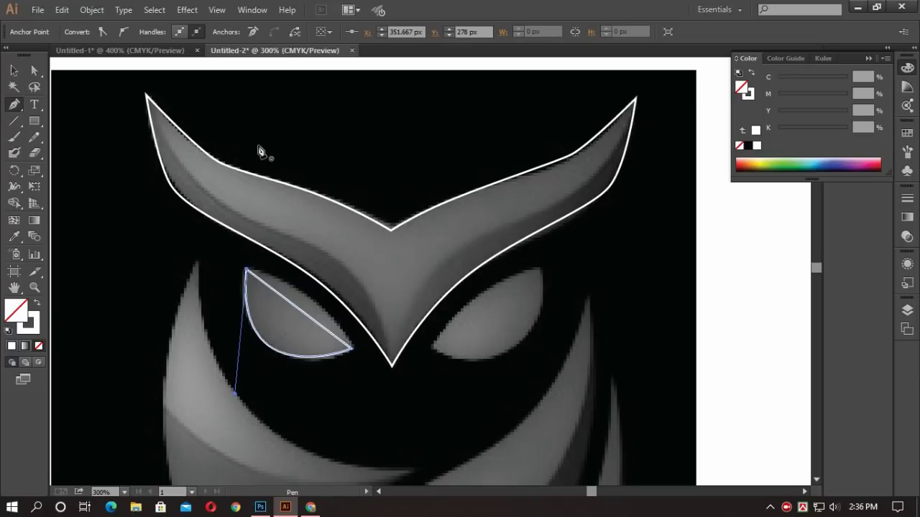
Step: Trace the right eye as a closed path about 52 by 42 px with a straight upper edge and curved lower edge, and deselect it
{"action": "left_click", "coordinate": [434, 346]}
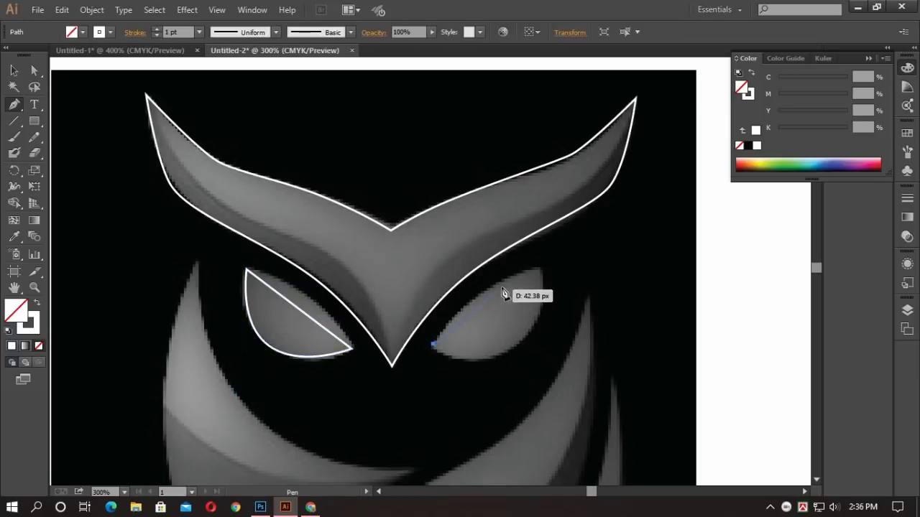
{"action": "left_click_drag", "start_coordinate": [538, 271], "coordinate": [308, 303]}
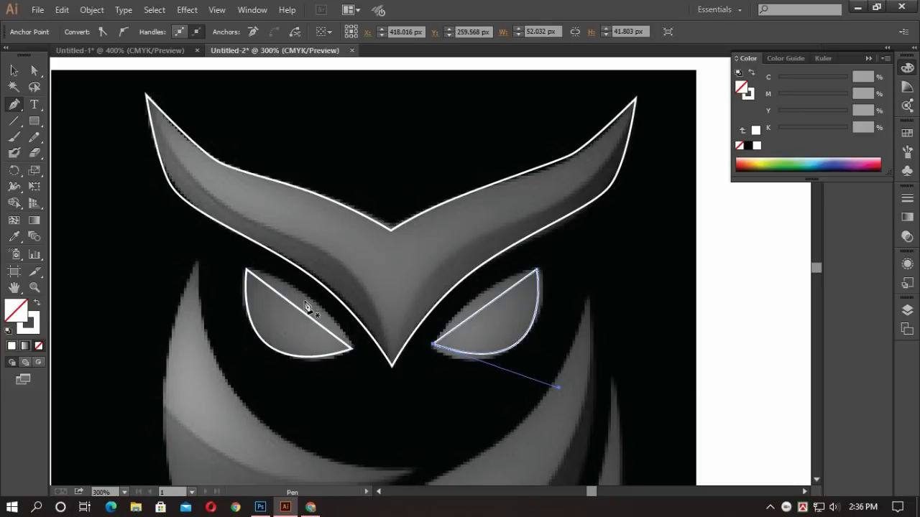
{"action": "scroll", "coordinate": [301, 303], "scroll_direction": "down", "scroll_amount": 3}
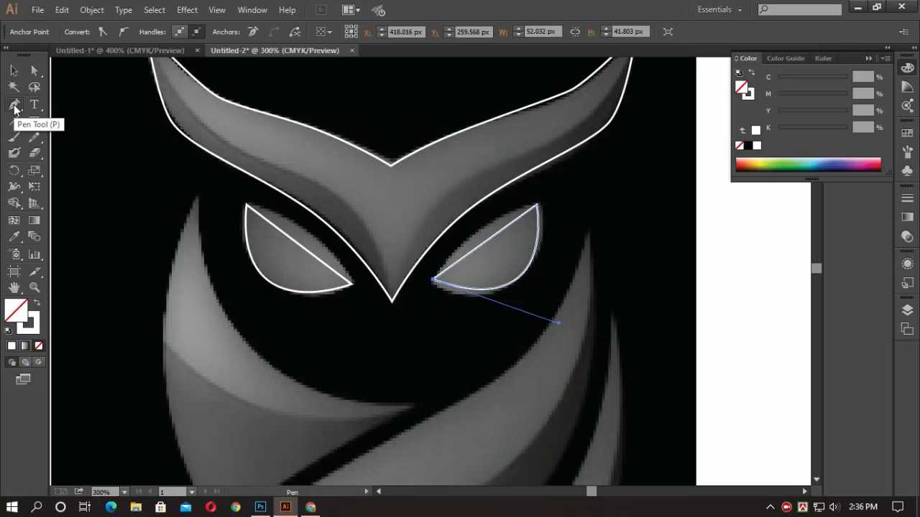
{"action": "left_click", "coordinate": [14, 71]}
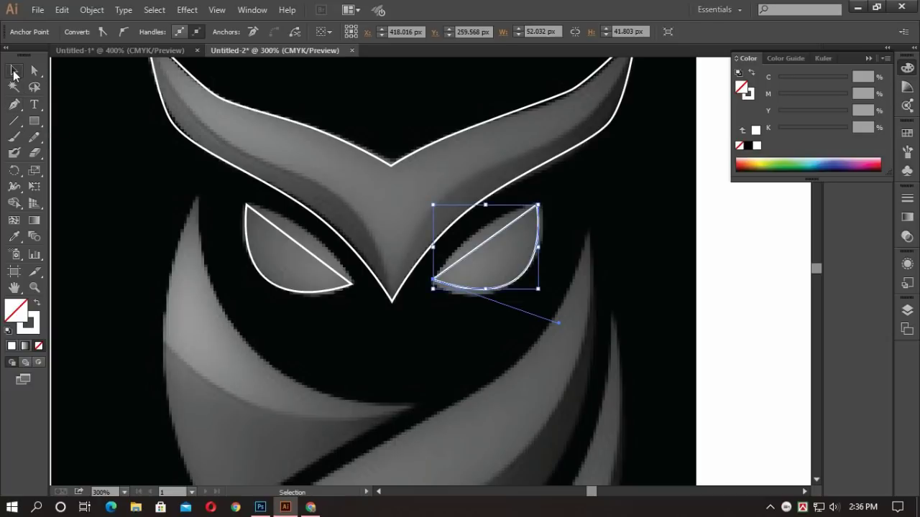
{"action": "left_click", "coordinate": [79, 138]}
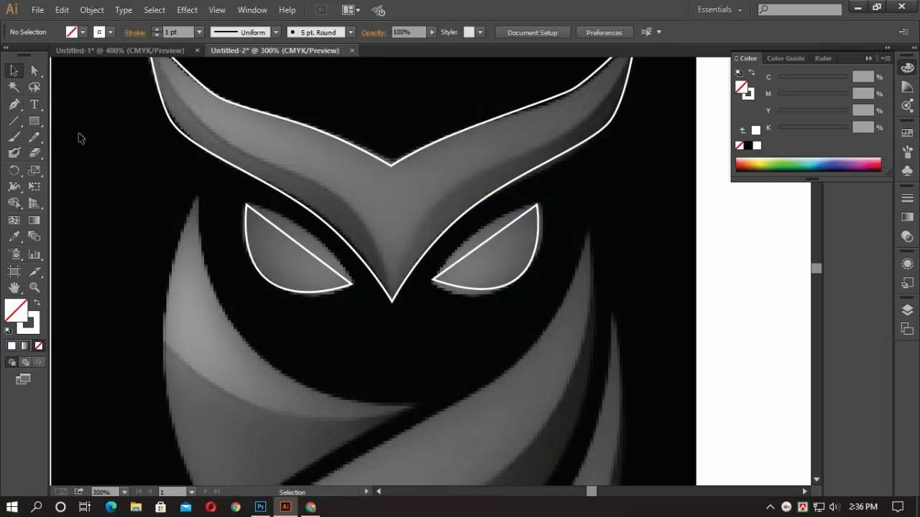
Step: Add an anchor point midway on the left eye's upper edge, convert it to smooth and move it to about X 330, Y 251 px
{"action": "left_click", "coordinate": [282, 236]}
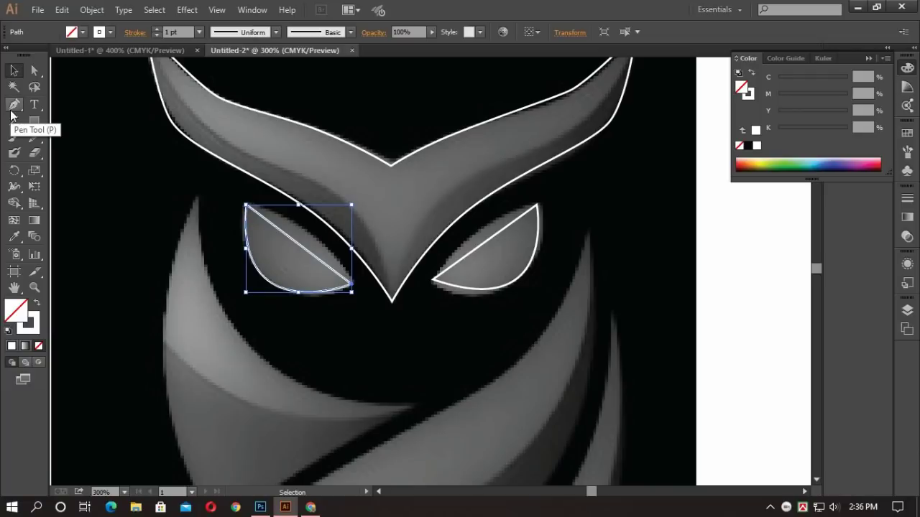
{"action": "left_click", "coordinate": [12, 108]}
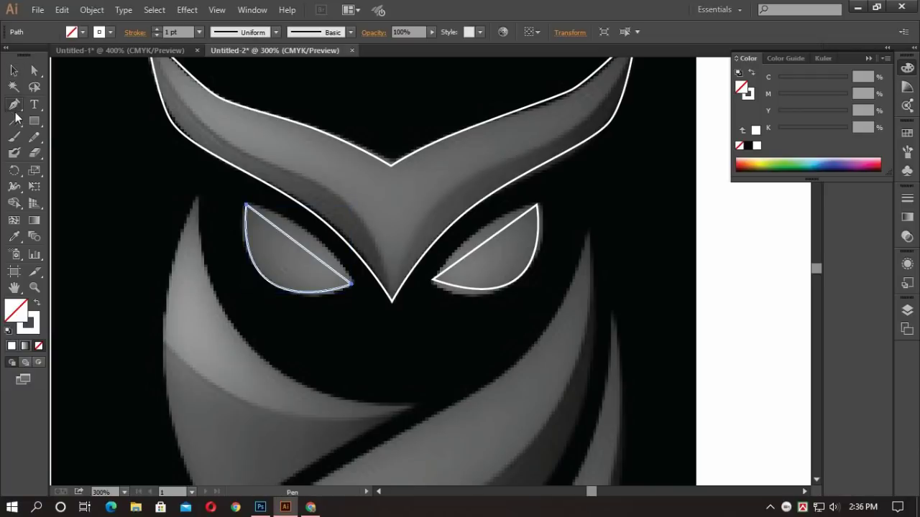
{"action": "left_click", "coordinate": [295, 243]}
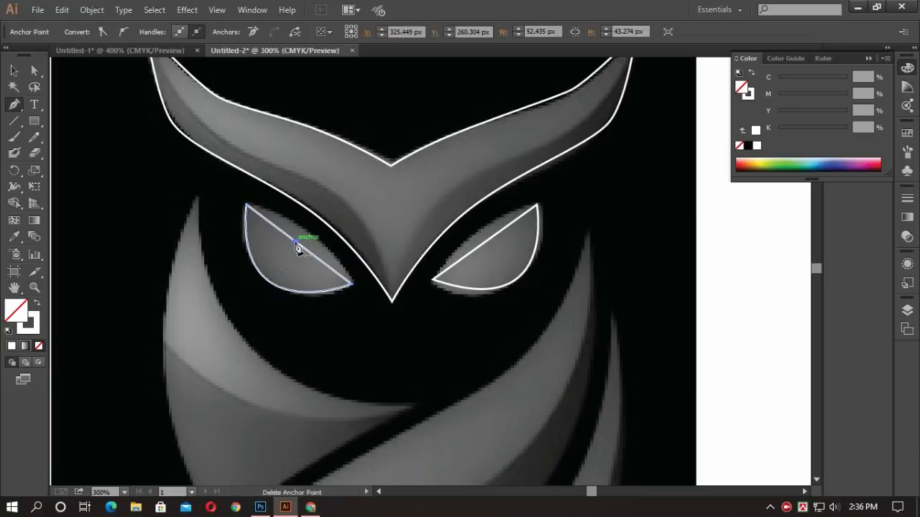
{"action": "left_click", "coordinate": [124, 34]}
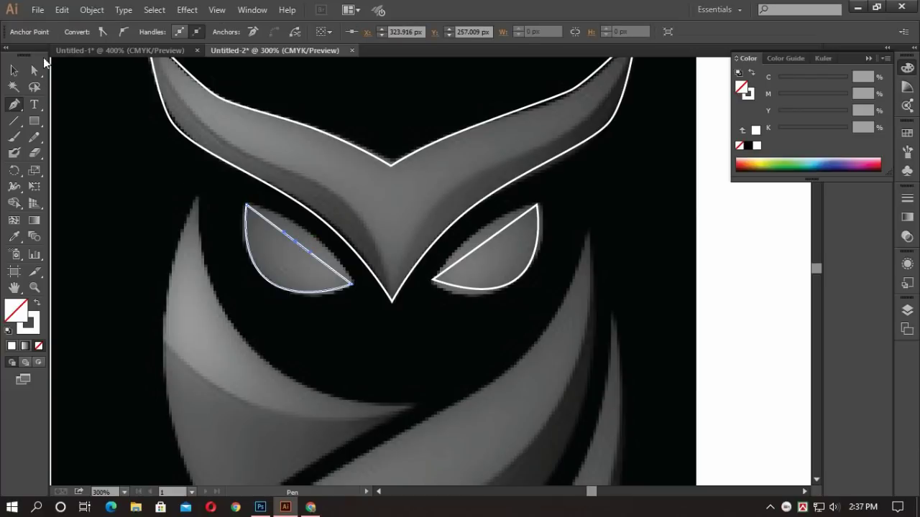
{"action": "left_click", "coordinate": [36, 69]}
{"action": "left_click_drag", "start_coordinate": [306, 243], "coordinate": [304, 234]}
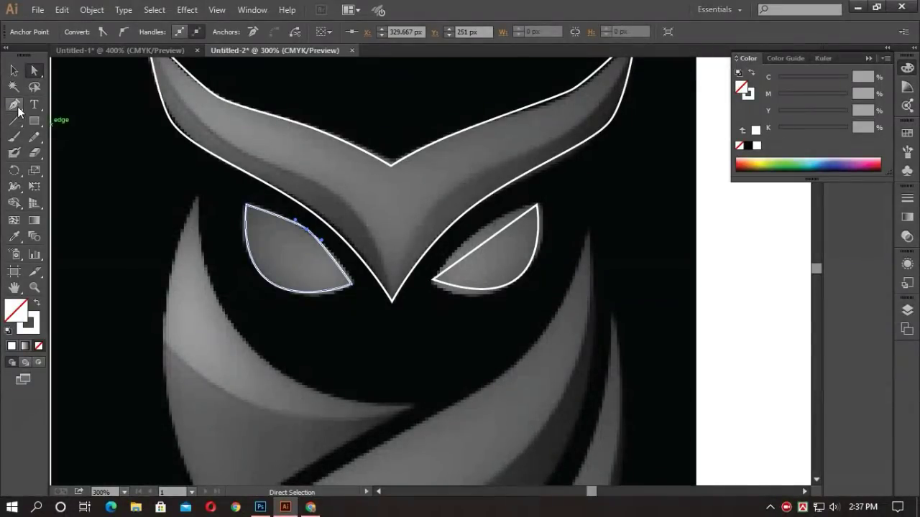
Step: Add an anchor point midway on the right eye's upper edge, make it smooth, move it to about X 413, Y 253 px, and deselect
{"action": "left_click", "coordinate": [461, 277]}
{"action": "left_click", "coordinate": [14, 104]}
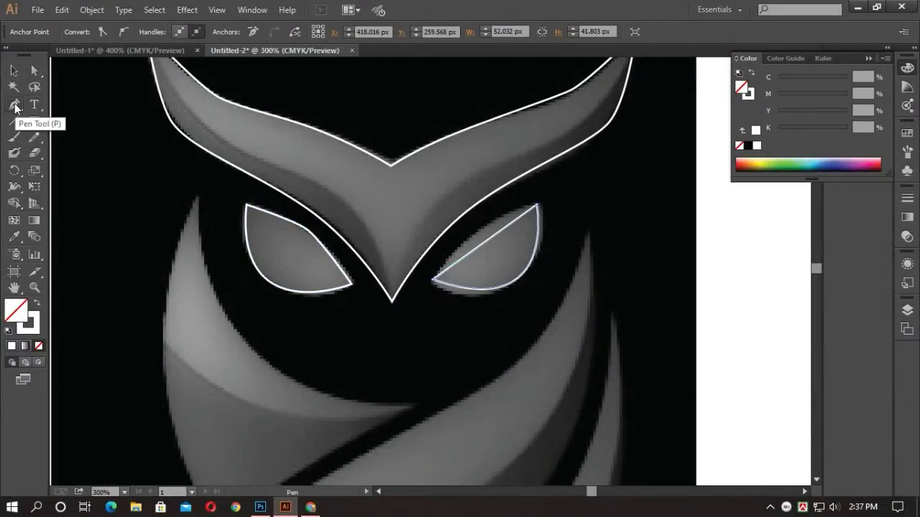
{"action": "left_click", "coordinate": [481, 247]}
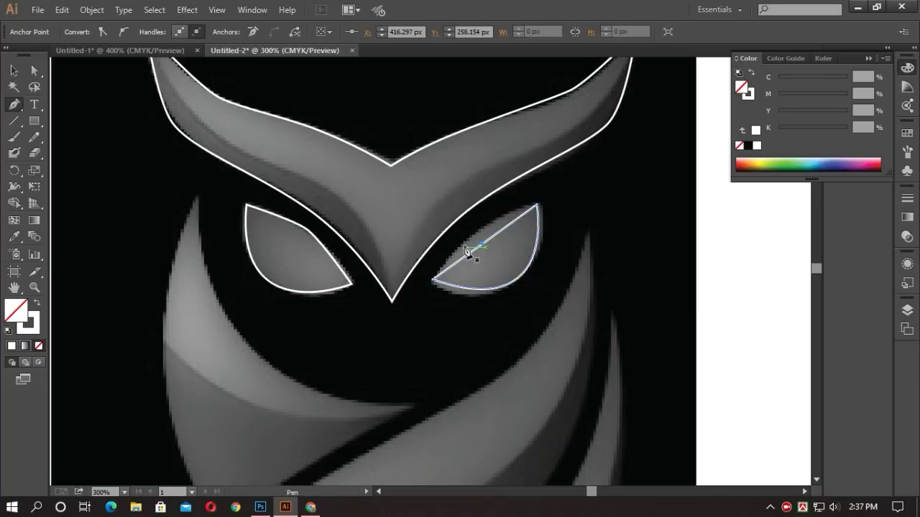
{"action": "left_click", "coordinate": [122, 32]}
{"action": "left_click", "coordinate": [34, 70]}
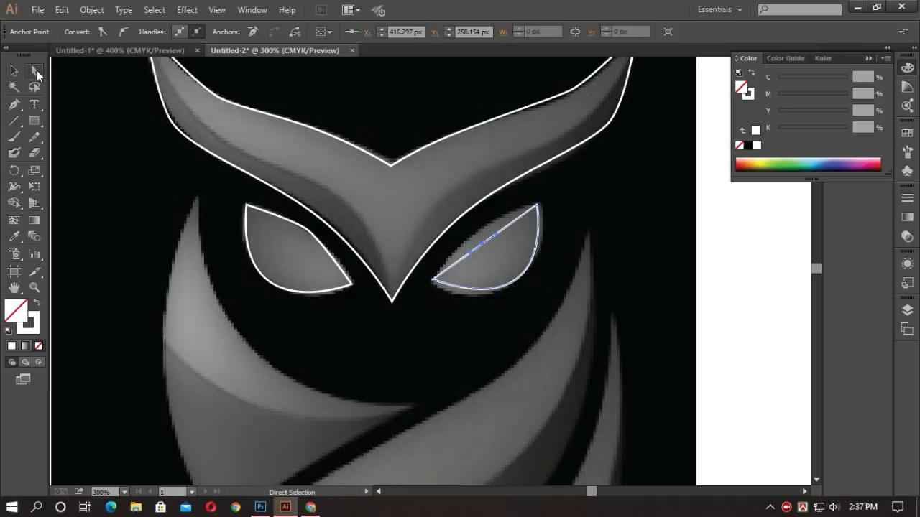
{"action": "mouse_move", "coordinate": [486, 246]}
{"action": "left_mouse_down"}
{"action": "mouse_move", "coordinate": [431, 243]}
{"action": "mouse_move", "coordinate": [477, 237]}
{"action": "left_mouse_up"}
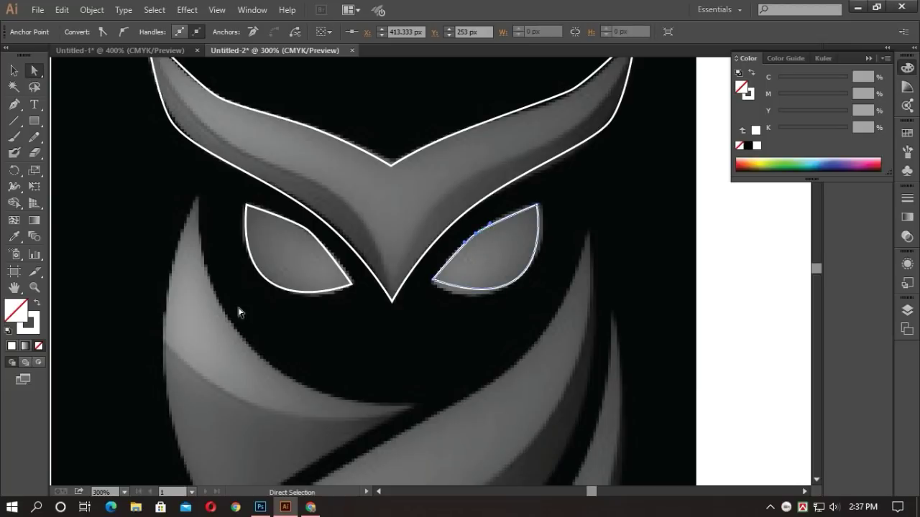
{"action": "left_click", "coordinate": [14, 70]}
{"action": "left_click", "coordinate": [83, 199]}
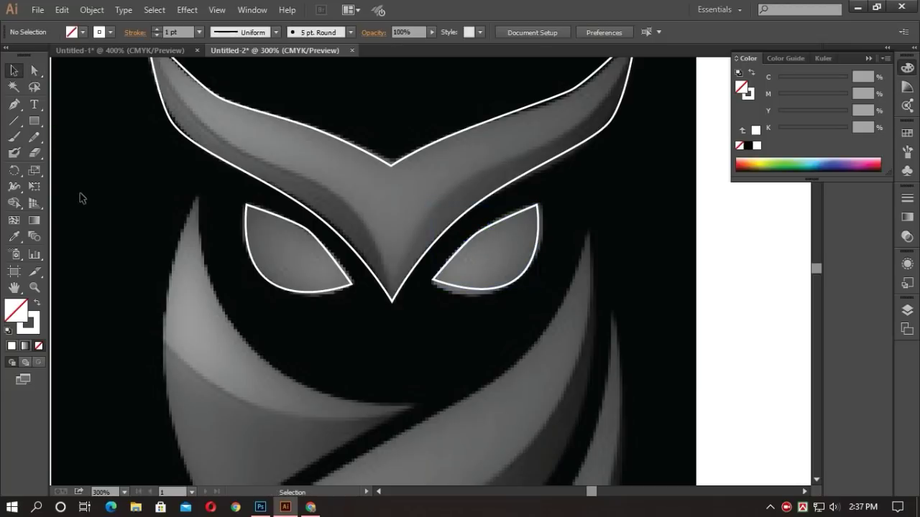
Step: Start the left wing outline with the Pen tool, curving its upper edge from the tip to the inner corner at X 382, Y 338 px
{"action": "scroll", "coordinate": [367, 421], "scroll_direction": "down", "scroll_amount": 1}
{"action": "scroll", "coordinate": [367, 417], "scroll_direction": "down", "scroll_amount": 6}
{"action": "scroll", "coordinate": [367, 416], "scroll_direction": "up", "scroll_amount": 3}
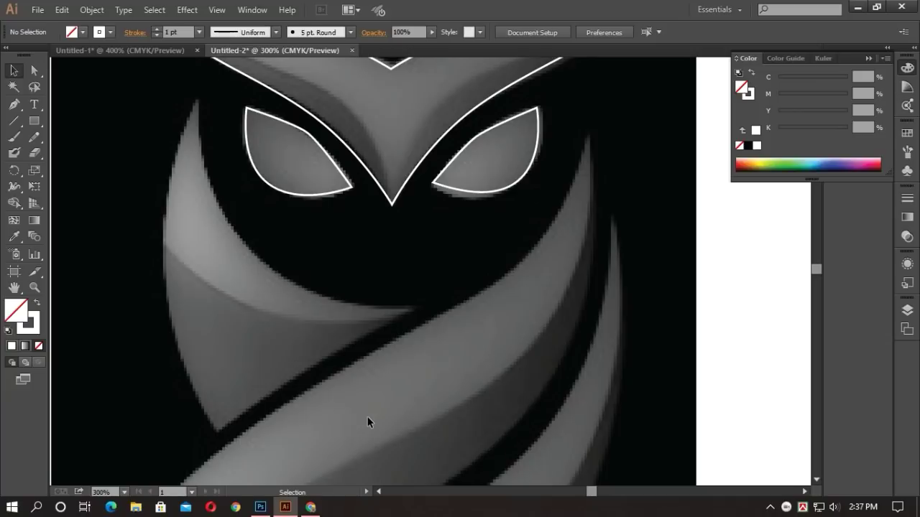
{"action": "scroll", "coordinate": [368, 418], "scroll_direction": "up", "scroll_amount": 5}
{"action": "scroll", "coordinate": [367, 422], "scroll_direction": "up", "scroll_amount": 2}
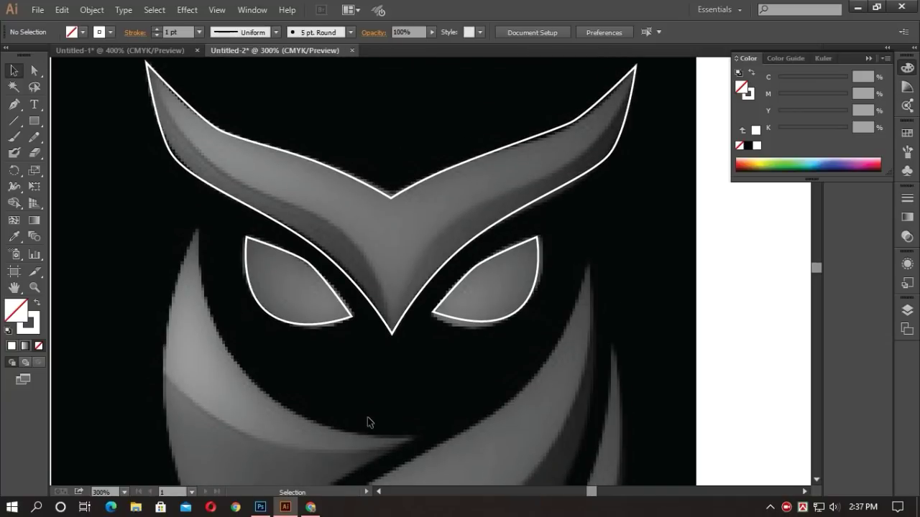
{"action": "scroll", "coordinate": [367, 416], "scroll_direction": "down", "scroll_amount": 8}
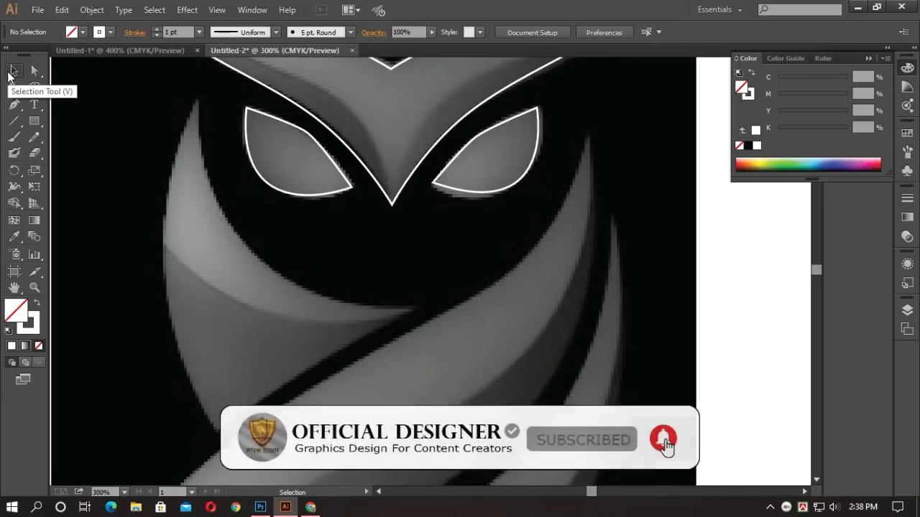
{"action": "left_click", "coordinate": [13, 104]}
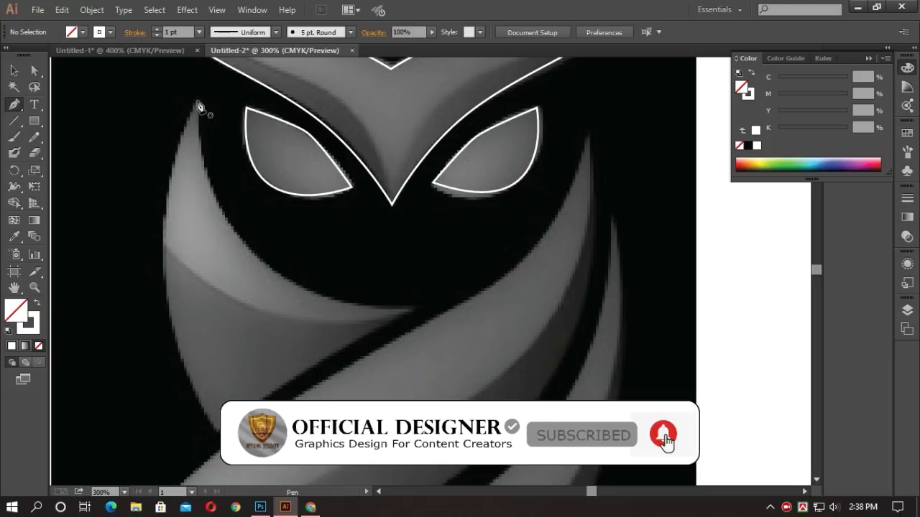
{"action": "left_click", "coordinate": [195, 100]}
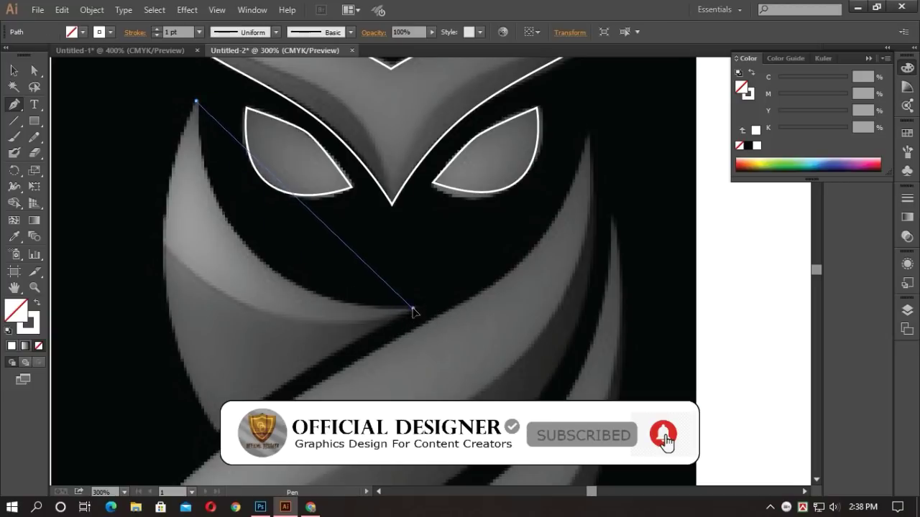
{"action": "left_click_drag", "start_coordinate": [413, 308], "coordinate": [640, 302]}
{"action": "left_click", "coordinate": [412, 308]}
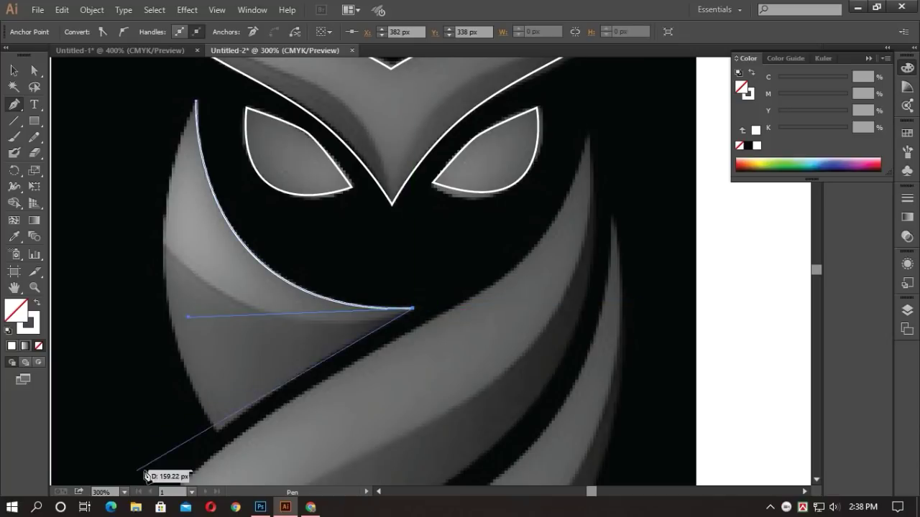
Step: Continue the left wing outline to the lower corner at X 285, Y 400 px, close it with a curved outer edge, and deselect it
{"action": "left_click_drag", "start_coordinate": [215, 434], "coordinate": [113, 423]}
{"action": "mouse_move", "coordinate": [216, 339]}
{"action": "left_mouse_down"}
{"action": "mouse_move", "coordinate": [213, 347]}
{"action": "mouse_move", "coordinate": [216, 339]}
{"action": "left_mouse_up"}
{"action": "scroll", "coordinate": [220, 237], "scroll_direction": "up", "scroll_amount": 3}
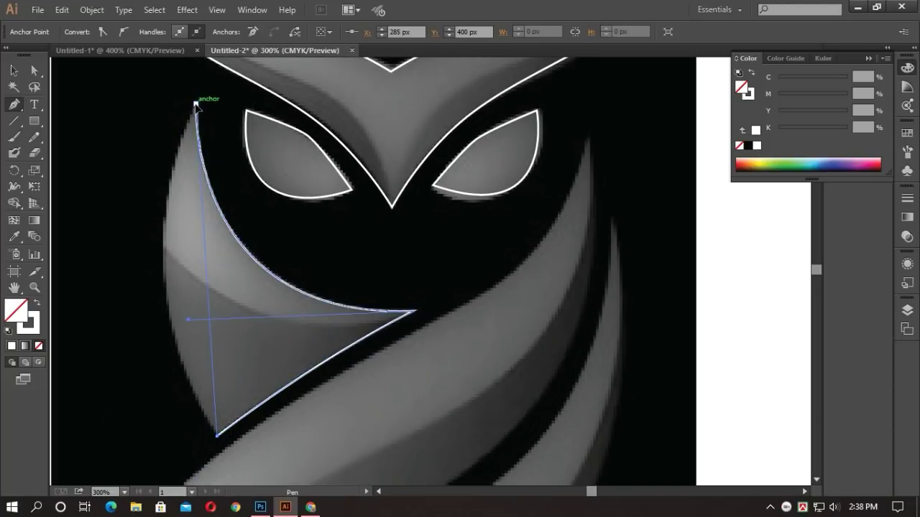
{"action": "left_click_drag", "start_coordinate": [196, 104], "coordinate": [280, 90]}
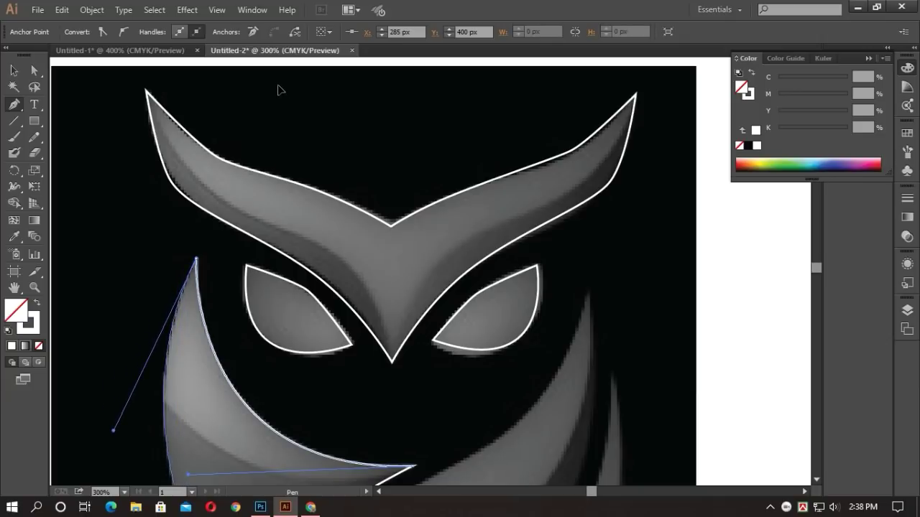
{"action": "scroll", "coordinate": [130, 261], "scroll_direction": "down", "scroll_amount": 5}
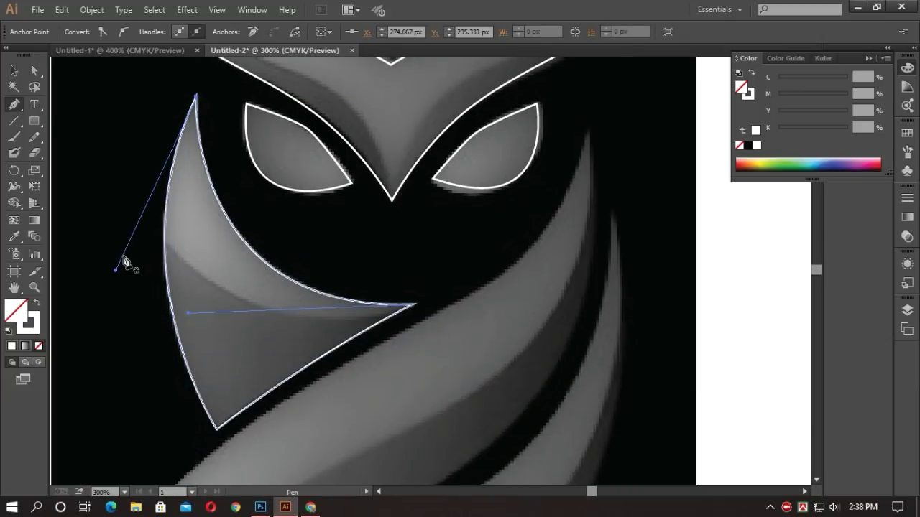
{"action": "left_click", "coordinate": [15, 71]}
{"action": "left_click", "coordinate": [137, 213]}
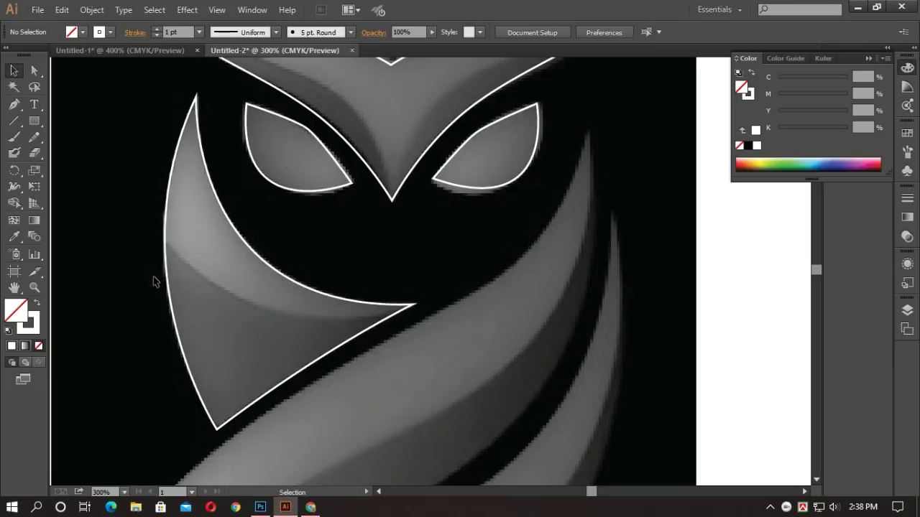
Step: Start outlining the upper body feather from its right tip, curving the path to the lower point at about X 262, Y 594 px
{"action": "scroll", "coordinate": [151, 282], "scroll_direction": "down", "scroll_amount": 3}
{"action": "scroll", "coordinate": [151, 282], "scroll_direction": "up", "scroll_amount": 3}
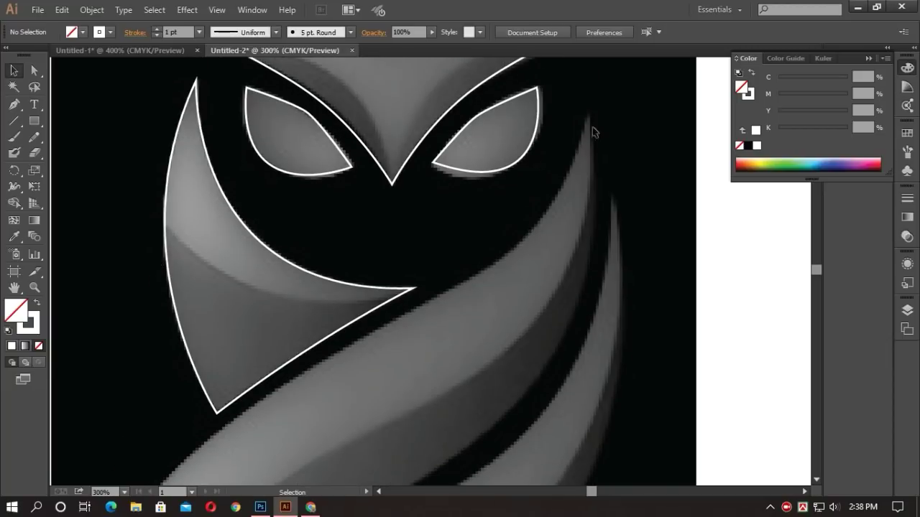
{"action": "left_click", "coordinate": [14, 104]}
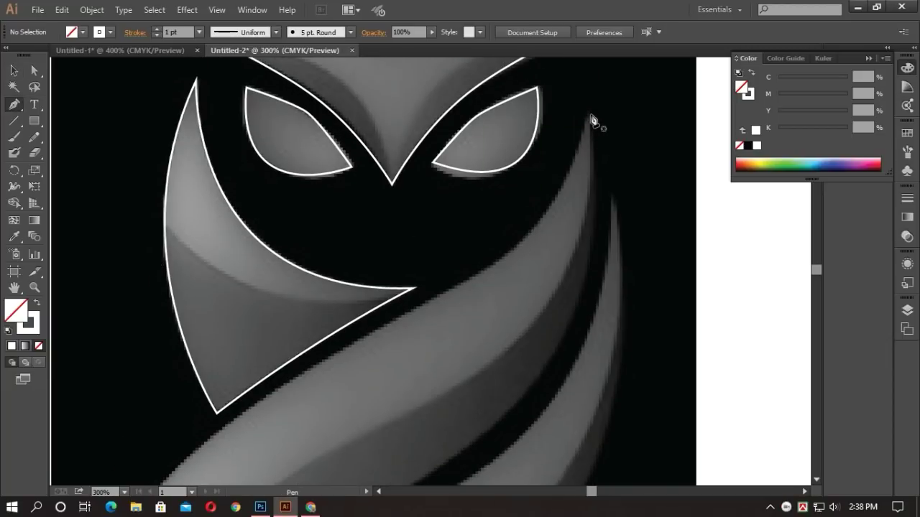
{"action": "left_click", "coordinate": [591, 118]}
{"action": "scroll", "coordinate": [577, 206], "scroll_direction": "down", "scroll_amount": 8}
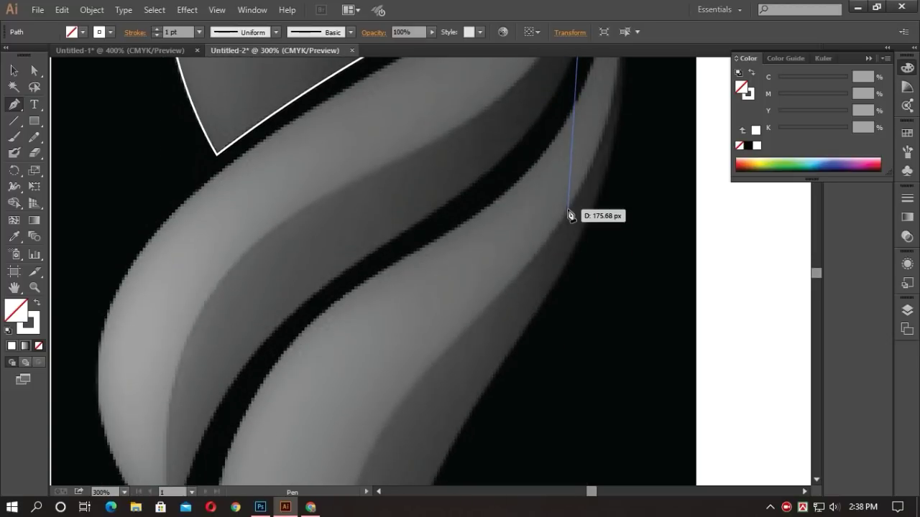
{"action": "scroll", "coordinate": [570, 214], "scroll_direction": "down", "scroll_amount": 5}
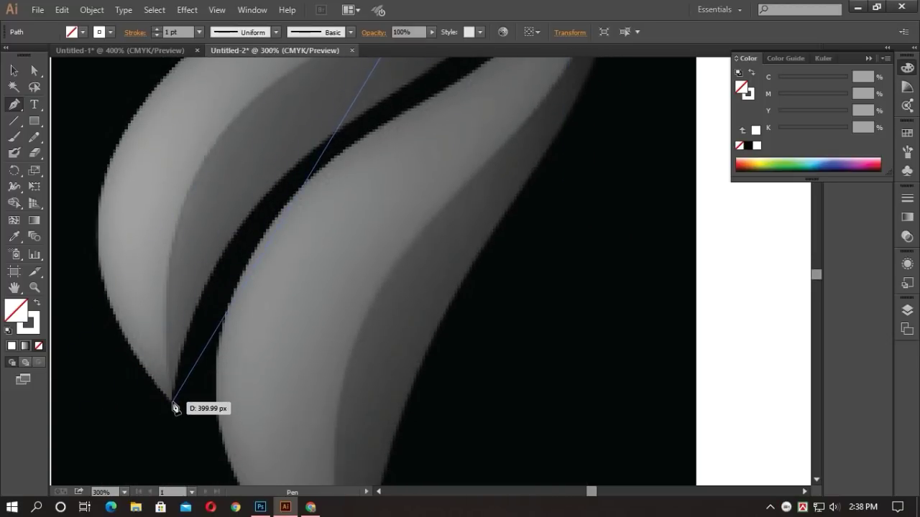
{"action": "left_click_drag", "start_coordinate": [174, 407], "coordinate": [215, 482]}
{"action": "scroll", "coordinate": [117, 441], "scroll_direction": "up", "scroll_amount": 3}
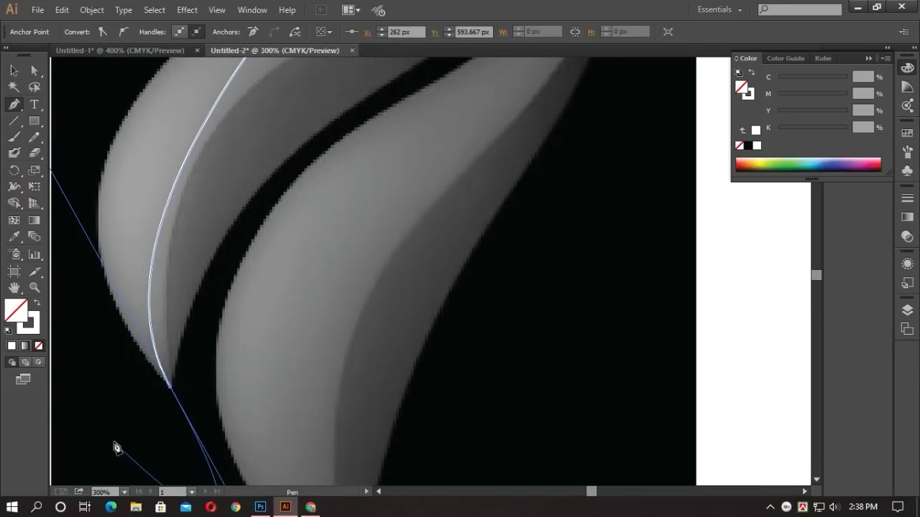
{"action": "left_click", "coordinate": [171, 372]}
{"action": "scroll", "coordinate": [224, 391], "scroll_direction": "up", "scroll_amount": 2}
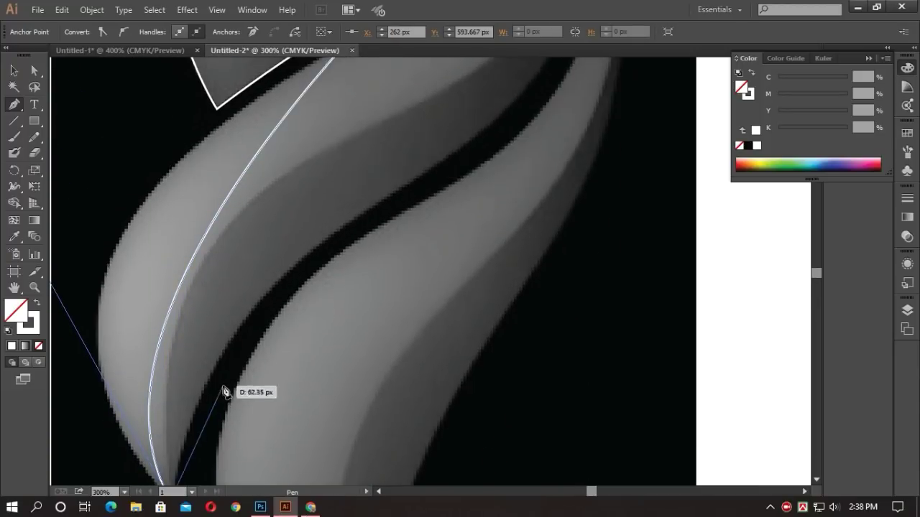
Step: Close the upper body feather path at its starting tip with a curved right edge, about 223 by 342 px overall, and deselect it
{"action": "scroll", "coordinate": [223, 391], "scroll_direction": "up", "scroll_amount": 5}
{"action": "left_click_drag", "start_coordinate": [589, 150], "coordinate": [511, 72]}
{"action": "scroll", "coordinate": [509, 80], "scroll_direction": "up", "scroll_amount": 6}
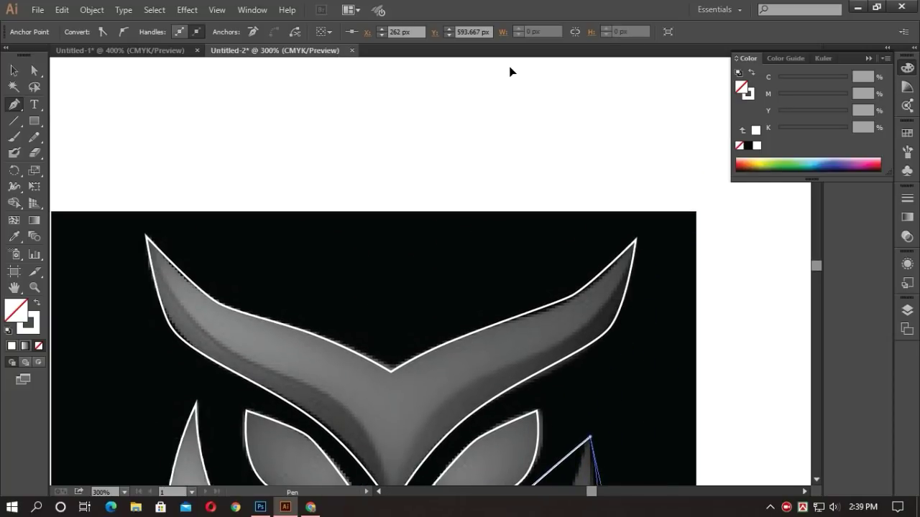
{"action": "scroll", "coordinate": [518, 246], "scroll_direction": "down", "scroll_amount": 6}
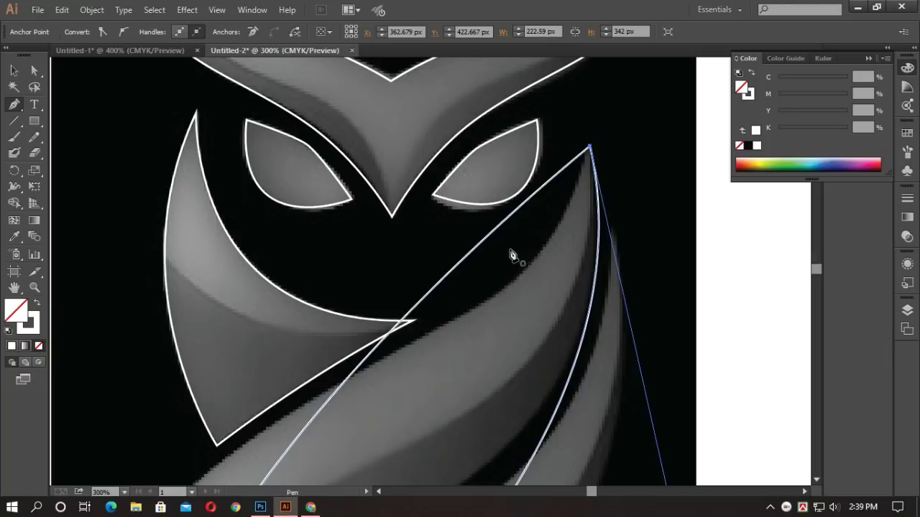
{"action": "scroll", "coordinate": [512, 256], "scroll_direction": "down", "scroll_amount": 2}
{"action": "scroll", "coordinate": [507, 257], "scroll_direction": "down", "scroll_amount": 2}
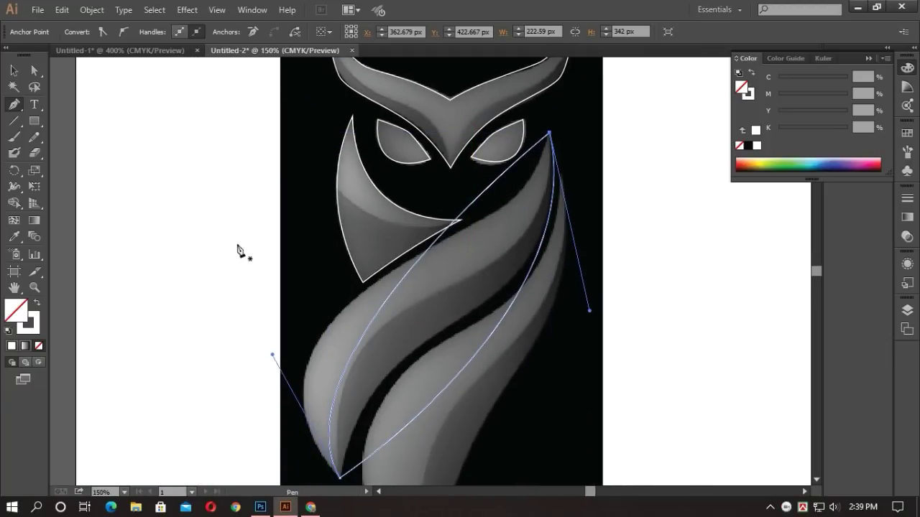
{"action": "key", "text": "v"}
{"action": "left_click", "coordinate": [134, 251]}
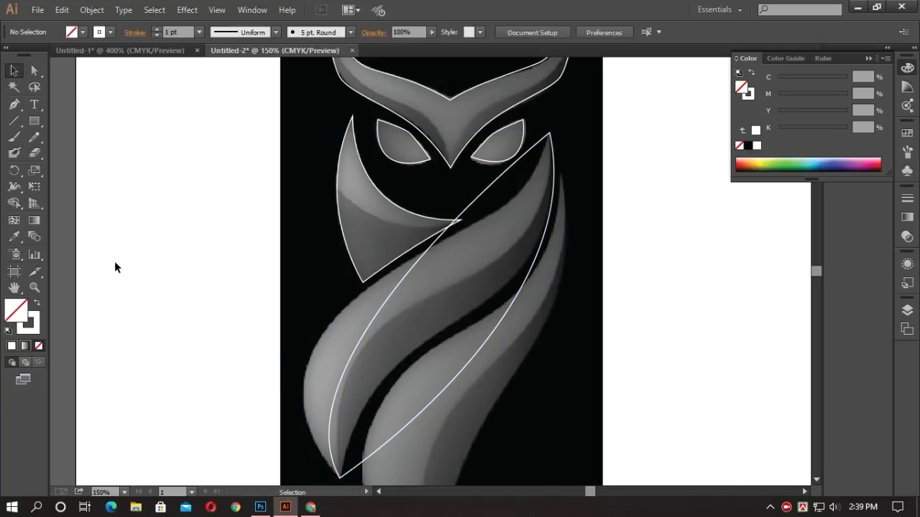
Step: Add an anchor point on the upper body feather's left edge and move it outward to about X 226, Y 491 px
{"action": "left_click", "coordinate": [364, 350]}
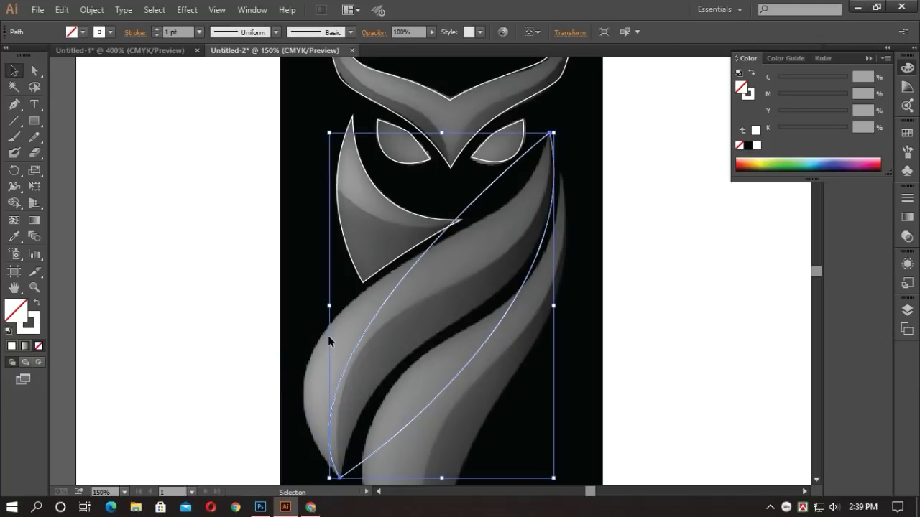
{"action": "left_click", "coordinate": [14, 104]}
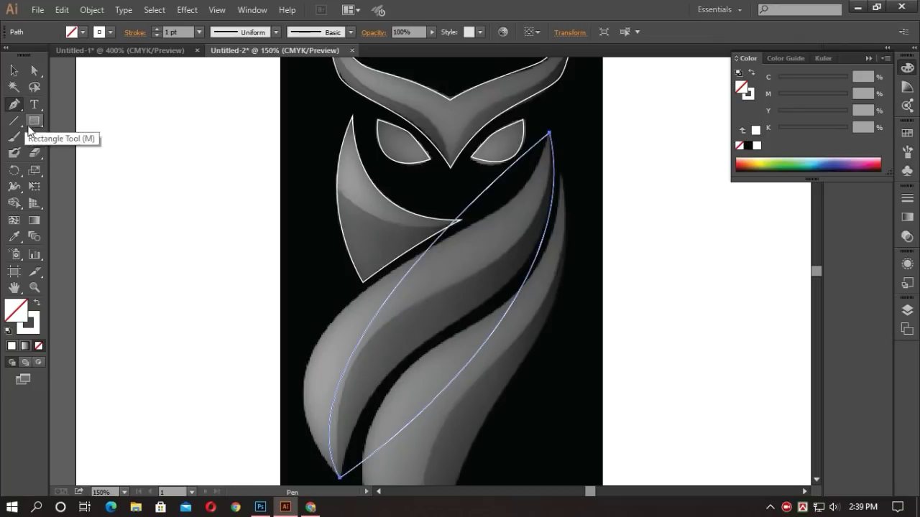
{"action": "left_click", "coordinate": [338, 395]}
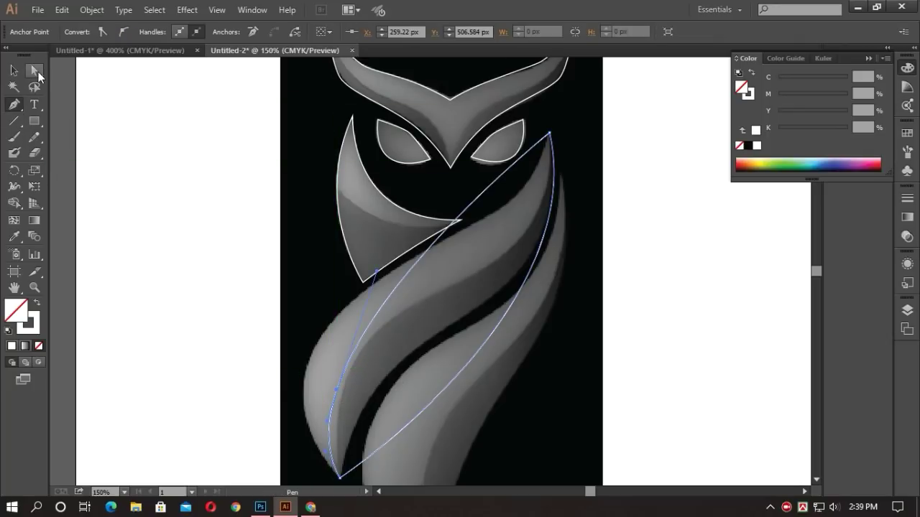
{"action": "left_click", "coordinate": [35, 70]}
{"action": "left_click_drag", "start_coordinate": [338, 394], "coordinate": [304, 378]}
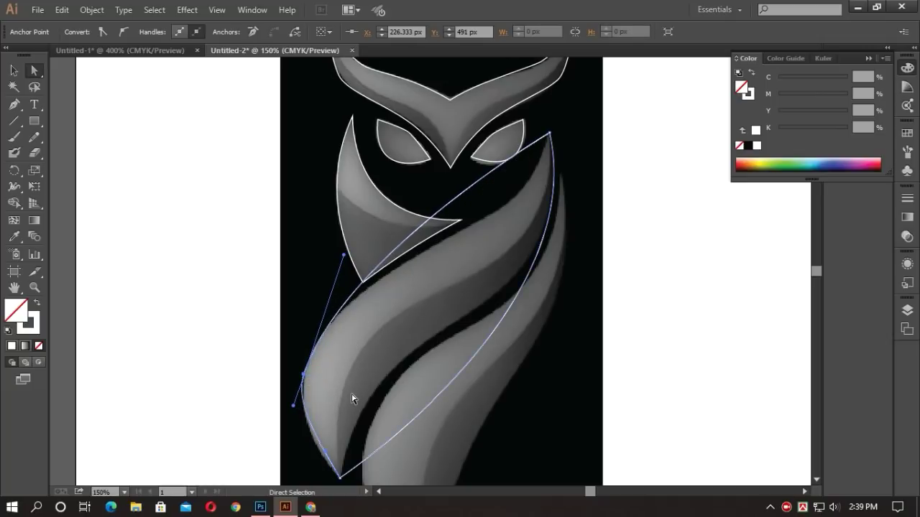
Step: Add another anchor point at about X 241, Y 557 px on the feather's left edge, just above its lower point
{"action": "left_click", "coordinate": [14, 105]}
{"action": "left_click", "coordinate": [321, 447]}
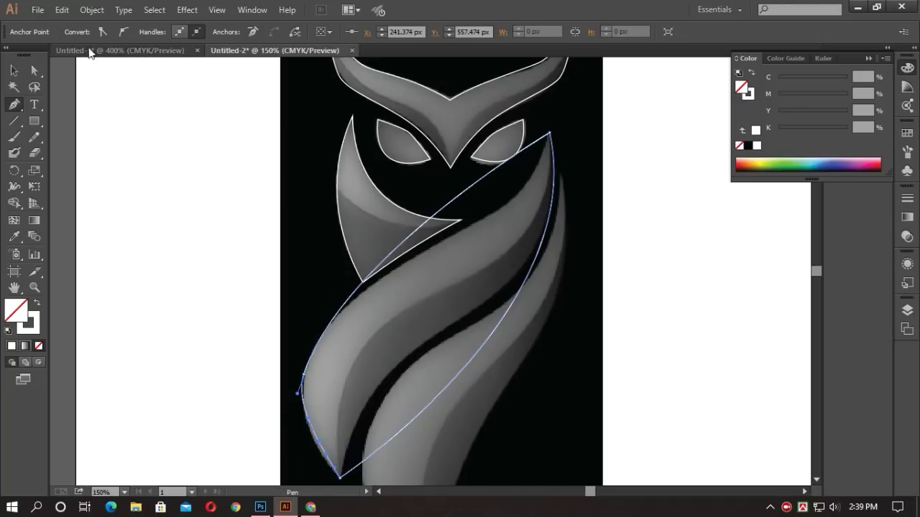
{"action": "key", "text": "a"}
{"action": "scroll", "coordinate": [295, 437], "scroll_direction": "down", "scroll_amount": 4}
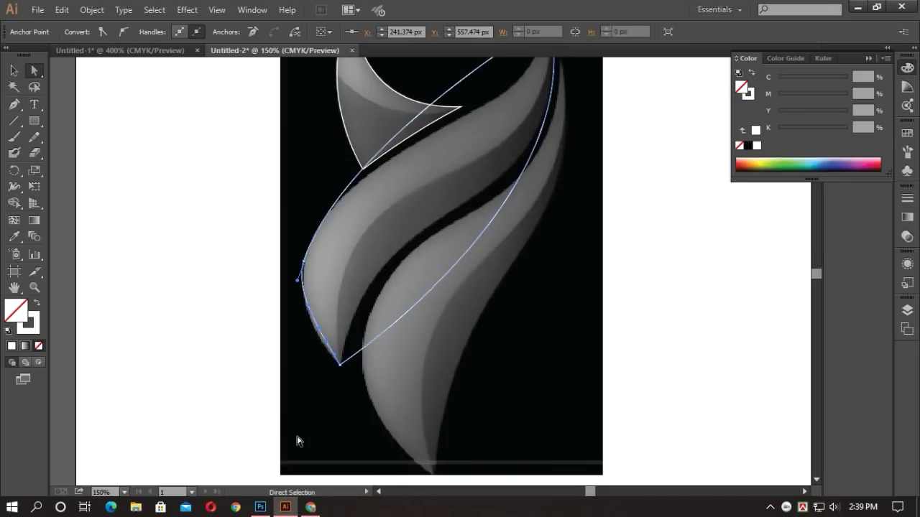
{"action": "scroll", "coordinate": [295, 437], "scroll_direction": "up", "scroll_amount": 2}
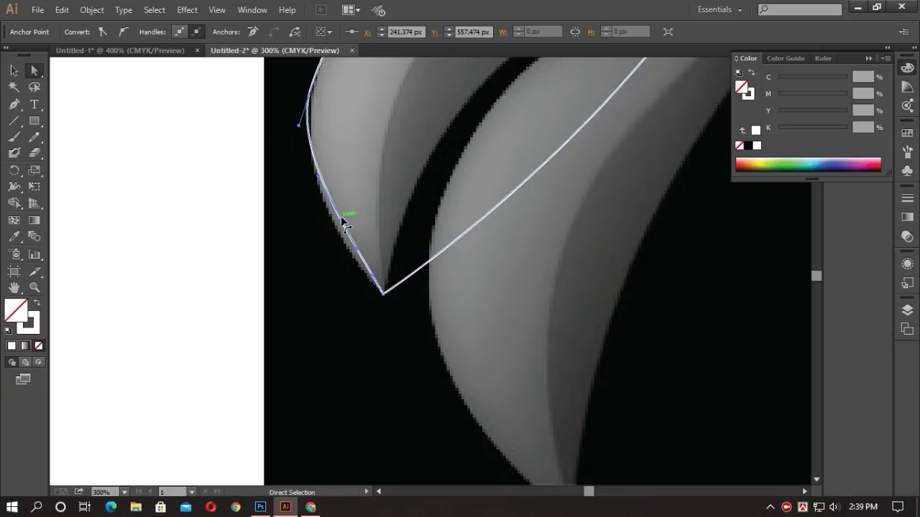
Step: Try shifting the feather's lower-left anchor point to X 238, Y 558 px, and undo the adjustments
{"action": "left_click", "coordinate": [341, 217]}
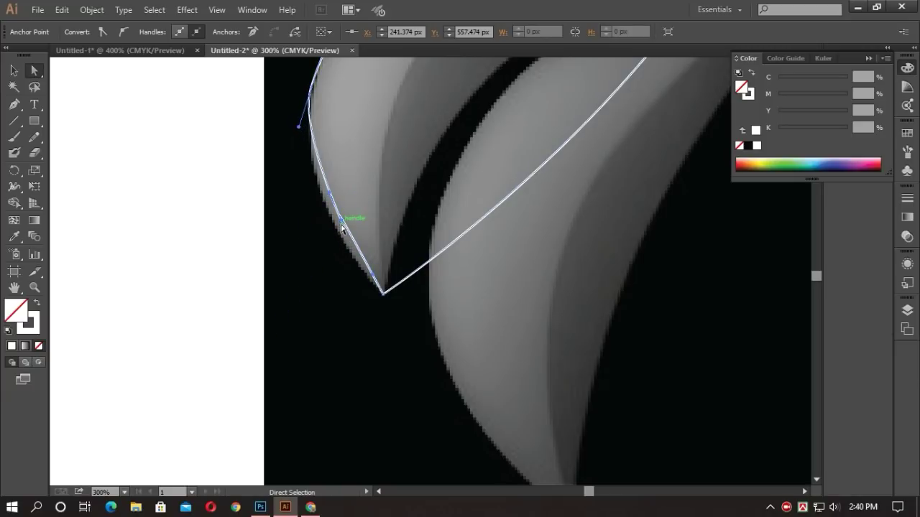
{"action": "left_click_drag", "start_coordinate": [341, 219], "coordinate": [334, 220]}
{"action": "right_click", "coordinate": [357, 232]}
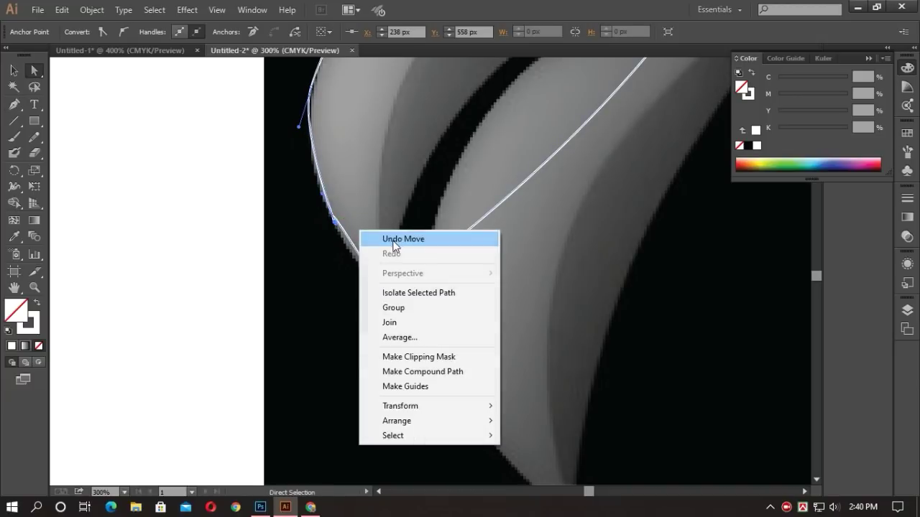
{"action": "left_click", "coordinate": [370, 238]}
{"action": "right_click", "coordinate": [369, 233]}
{"action": "left_click", "coordinate": [381, 242]}
{"action": "right_click", "coordinate": [350, 213]}
{"action": "left_click", "coordinate": [378, 221]}
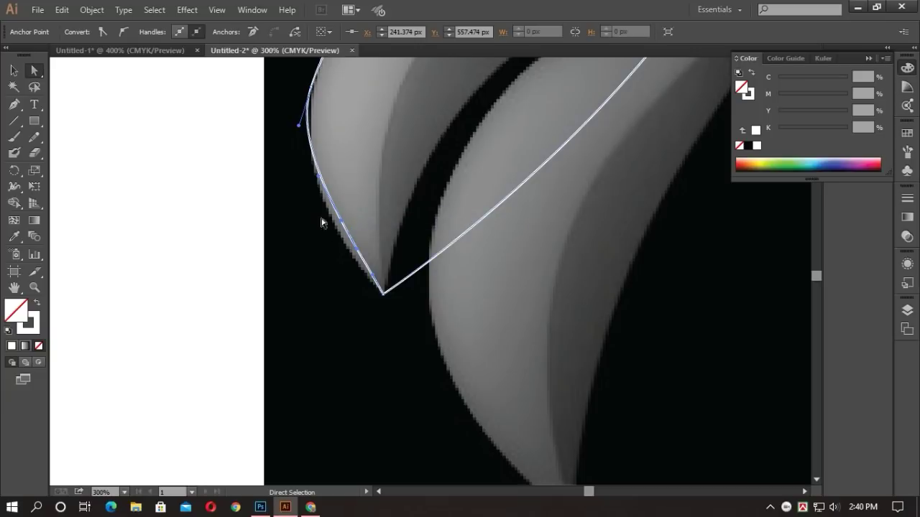
Step: Fit the feather's lower-left edge to the reference, moving the upper of the two added anchors to about X 230, Y 487 px, and deselect
{"action": "left_click_drag", "start_coordinate": [341, 225], "coordinate": [317, 207]}
{"action": "scroll", "coordinate": [298, 253], "scroll_direction": "up", "scroll_amount": 2}
{"action": "scroll", "coordinate": [291, 256], "scroll_direction": "up", "scroll_amount": 1}
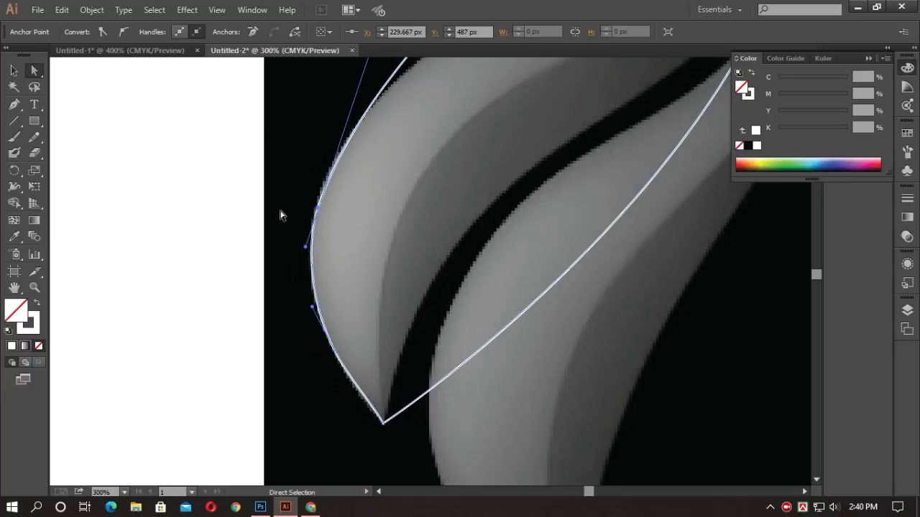
{"action": "left_click", "coordinate": [280, 215]}
Step: Add an anchor point on the upper body feather's upper edge and move it to about X 423, Y 324 px
{"action": "scroll", "coordinate": [287, 263], "scroll_direction": "up", "scroll_amount": 5}
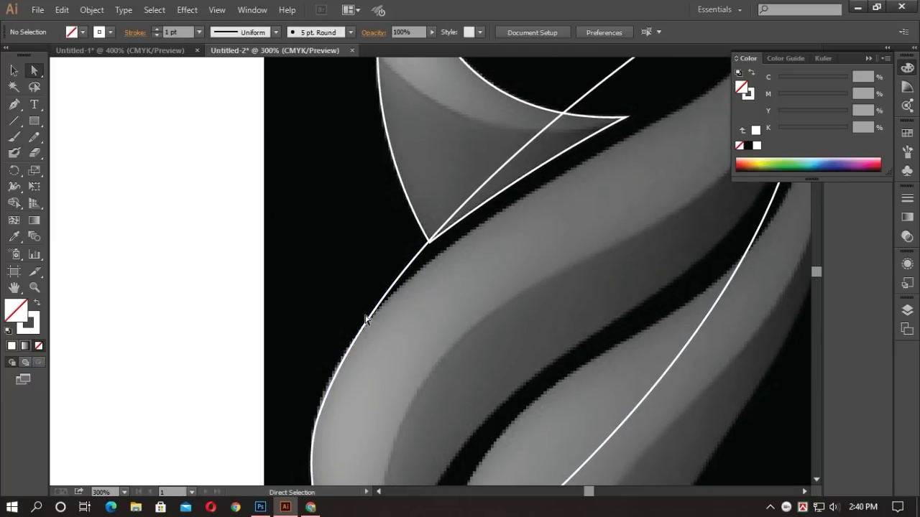
{"action": "left_click", "coordinate": [14, 105]}
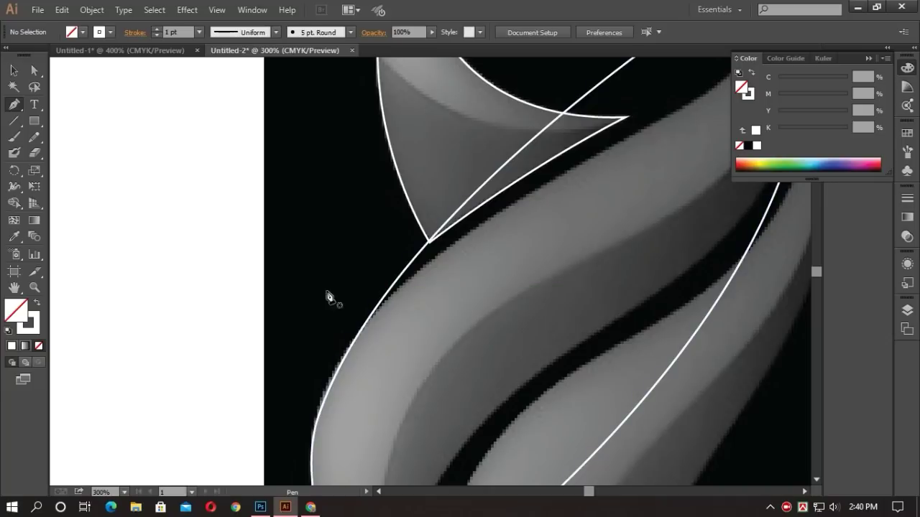
{"action": "left_click", "coordinate": [395, 286], "text": "ctrl"}
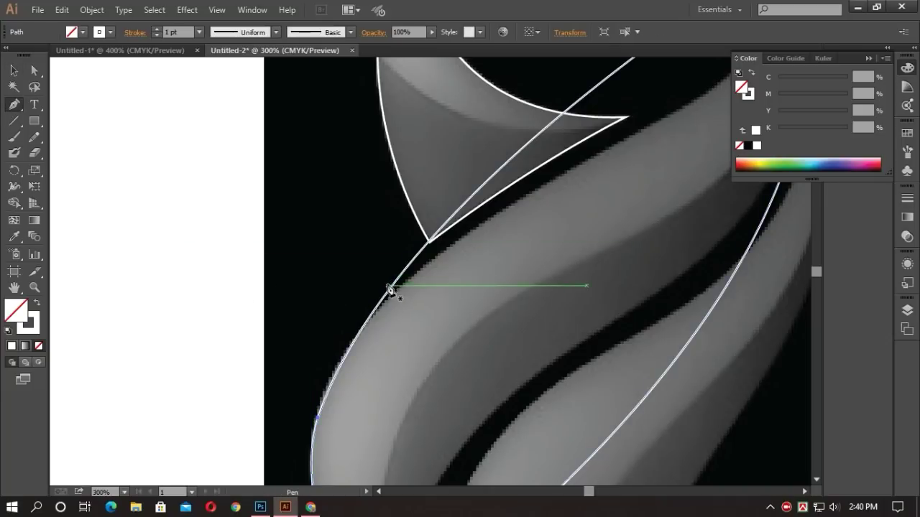
{"action": "scroll", "coordinate": [640, 255], "scroll_direction": "up", "scroll_amount": 5}
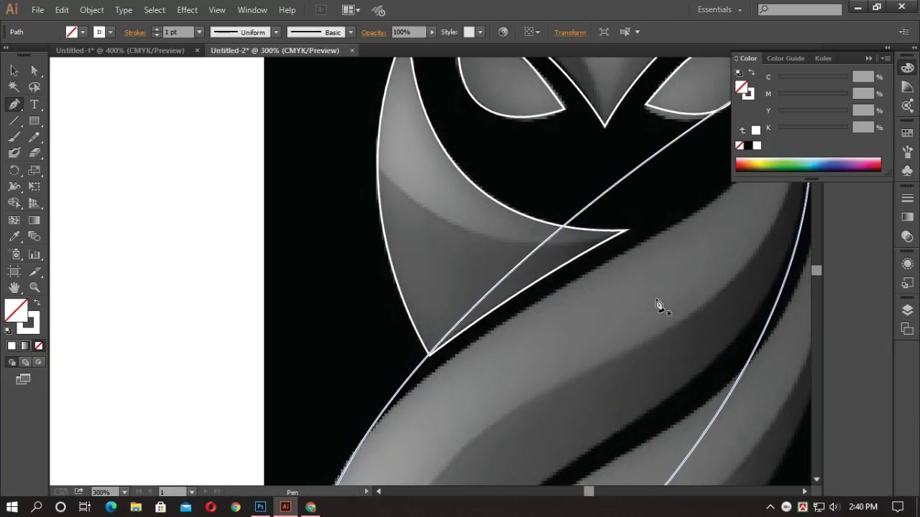
{"action": "left_click", "coordinate": [651, 176]}
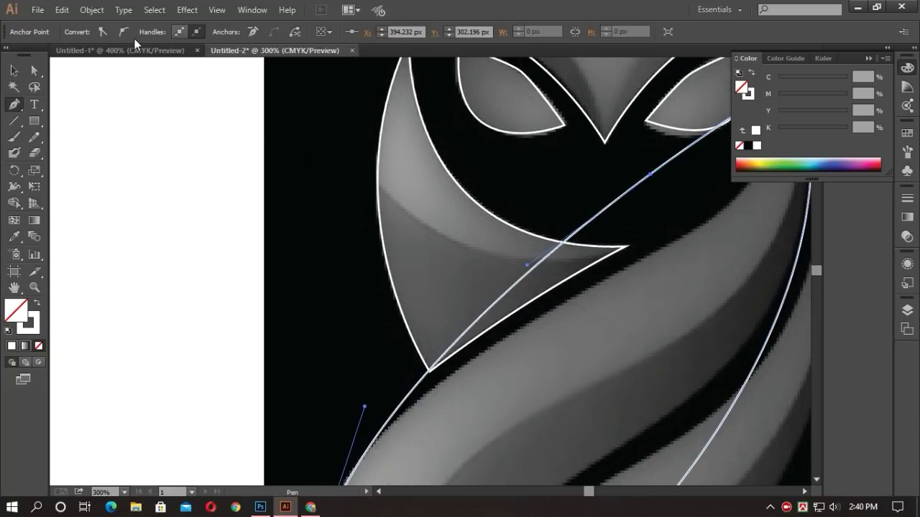
{"action": "left_click", "coordinate": [33, 70]}
{"action": "left_click_drag", "start_coordinate": [651, 175], "coordinate": [712, 222]}
Step: Add another anchor point on the feather's upper-left edge, just below the wing tip, and move it to about X 293, Y 403 px
{"action": "scroll", "coordinate": [514, 393], "scroll_direction": "down", "scroll_amount": 3}
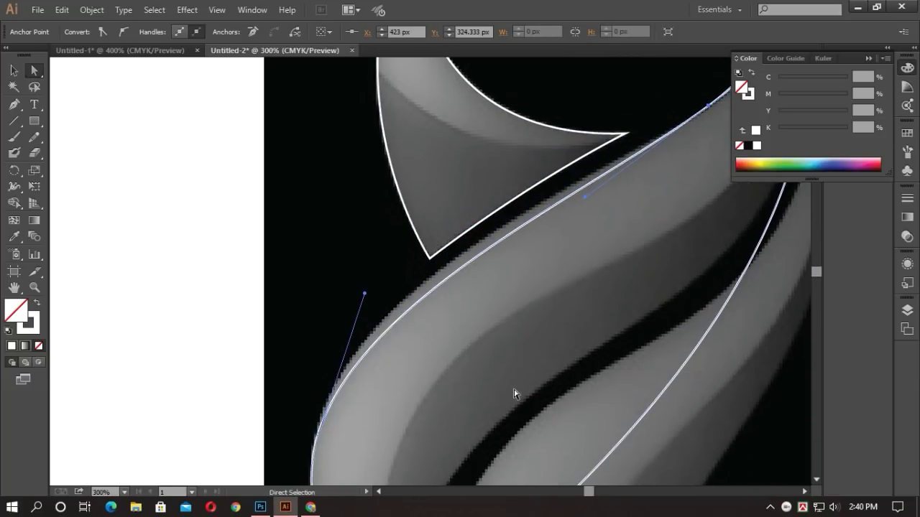
{"action": "left_click", "coordinate": [13, 105]}
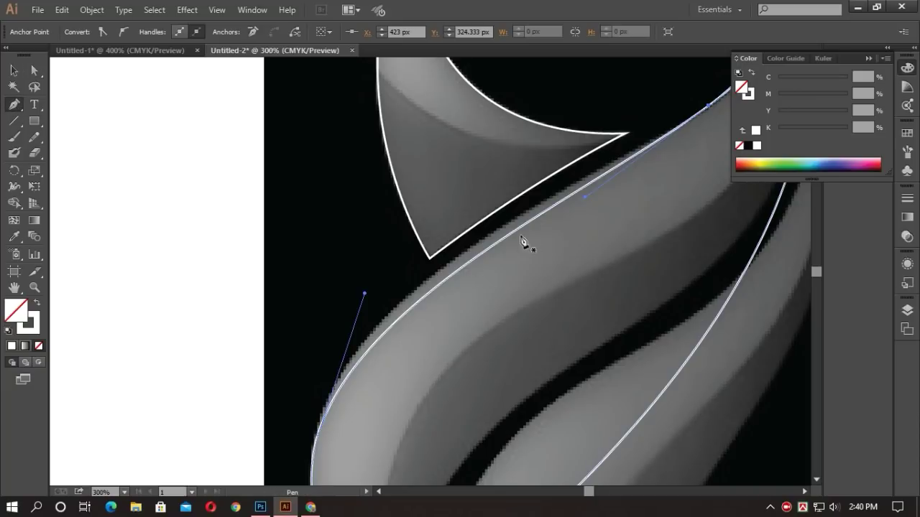
{"action": "left_click", "coordinate": [451, 282]}
{"action": "left_click", "coordinate": [35, 71]}
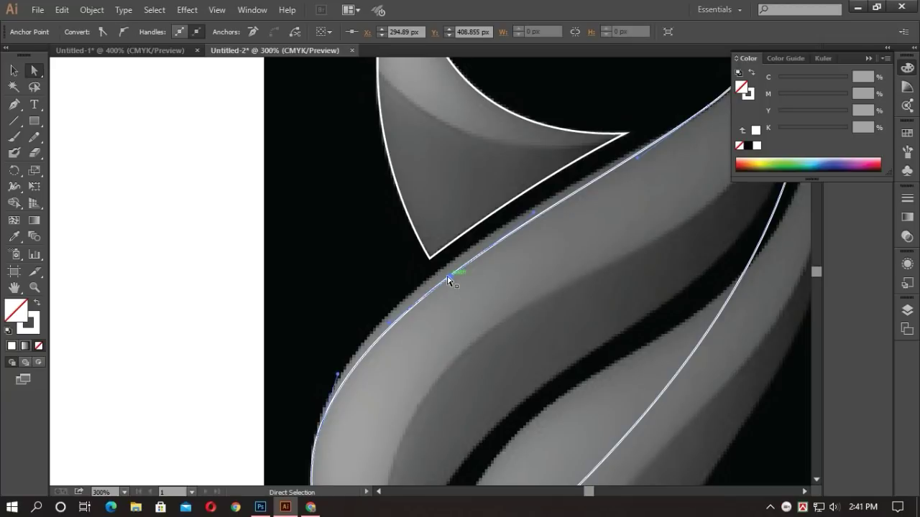
{"action": "left_click_drag", "start_coordinate": [448, 278], "coordinate": [446, 266]}
{"action": "scroll", "coordinate": [492, 334], "scroll_direction": "up", "scroll_amount": 5}
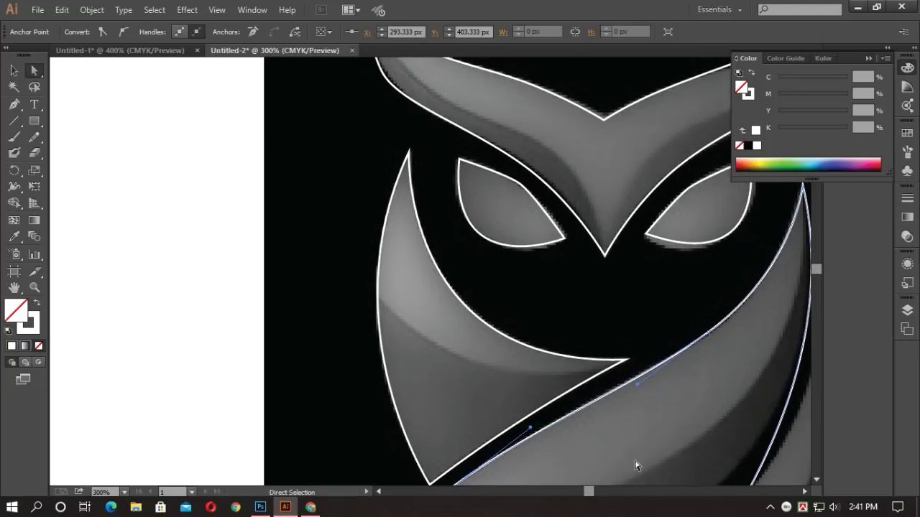
{"action": "scroll", "coordinate": [633, 457], "scroll_direction": "down", "scroll_amount": 2}
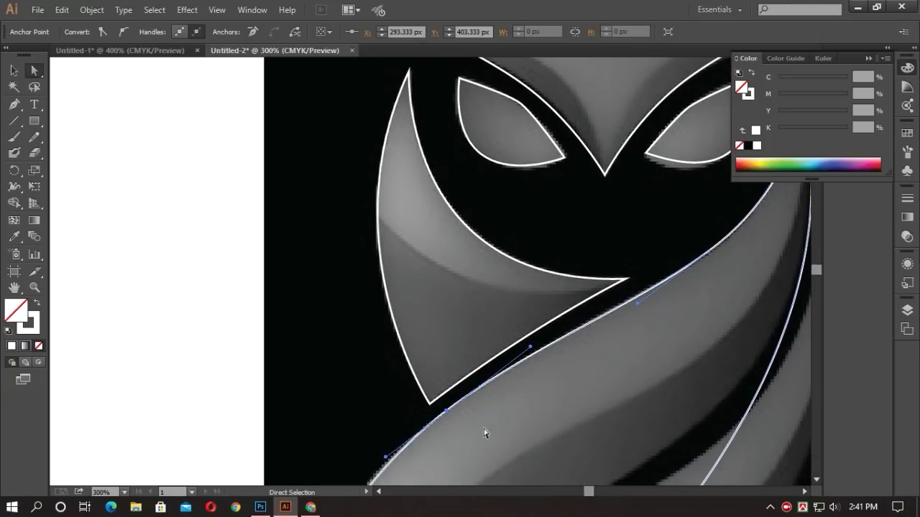
Step: Add an anchor point on the feather's lower-right edge and move it inward to the reference edge at X 313, Y 488 px
{"action": "scroll", "coordinate": [483, 432], "scroll_direction": "right", "scroll_amount": 2}
{"action": "scroll", "coordinate": [483, 431], "scroll_direction": "right", "scroll_amount": 2}
{"action": "scroll", "coordinate": [482, 431], "scroll_direction": "down", "scroll_amount": 6}
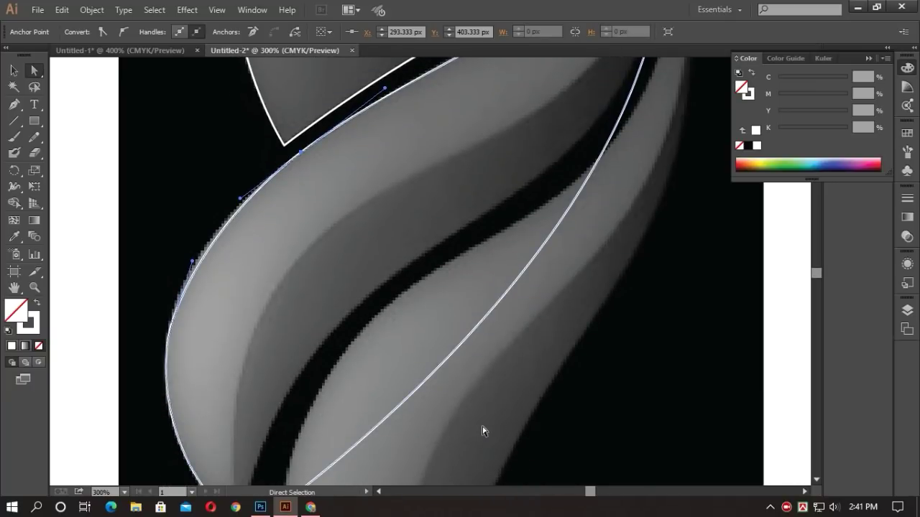
{"action": "scroll", "coordinate": [483, 431], "scroll_direction": "down", "scroll_amount": 1}
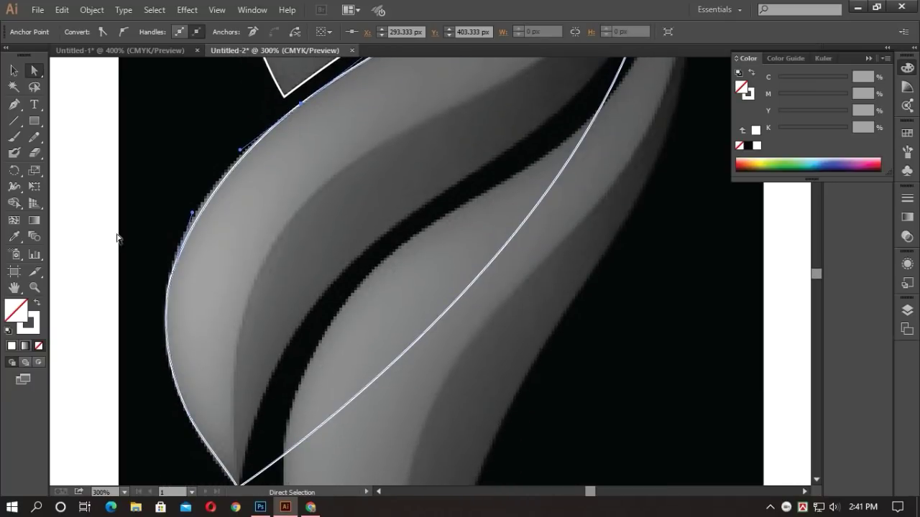
{"action": "left_click", "coordinate": [13, 105]}
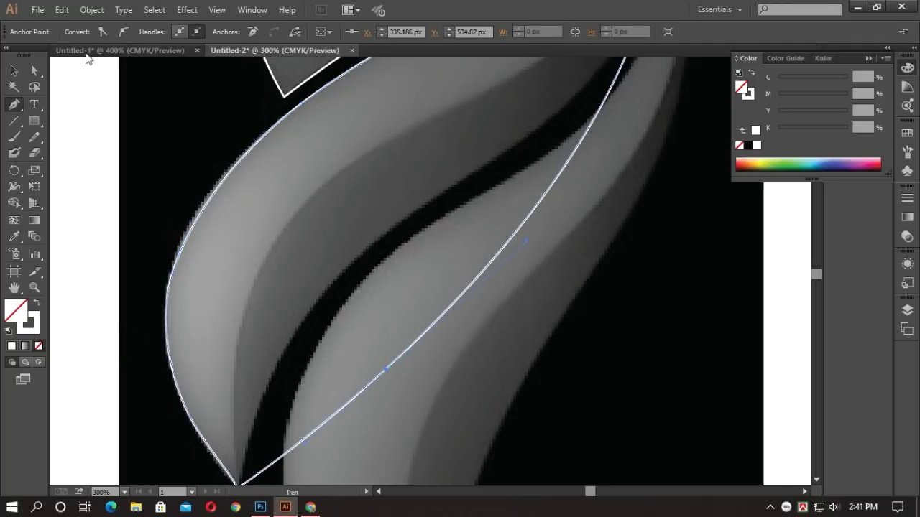
{"action": "key", "text": "a"}
{"action": "left_click_drag", "start_coordinate": [386, 375], "coordinate": [341, 277]}
Step: Add an anchor point midway up the feather's right edge and move it outward to about X 441, Y 385 px
{"action": "scroll", "coordinate": [394, 366], "scroll_direction": "up", "scroll_amount": 5}
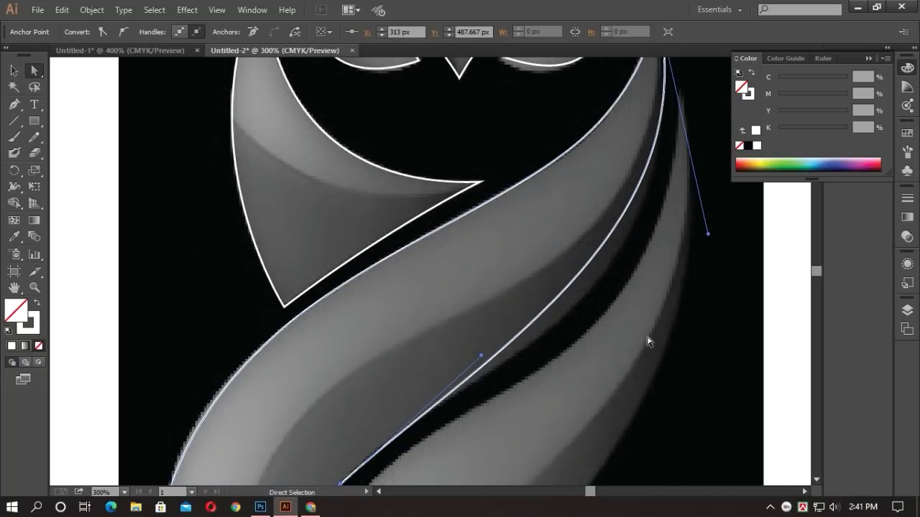
{"action": "left_click", "coordinate": [15, 104]}
{"action": "left_click", "coordinate": [584, 267]}
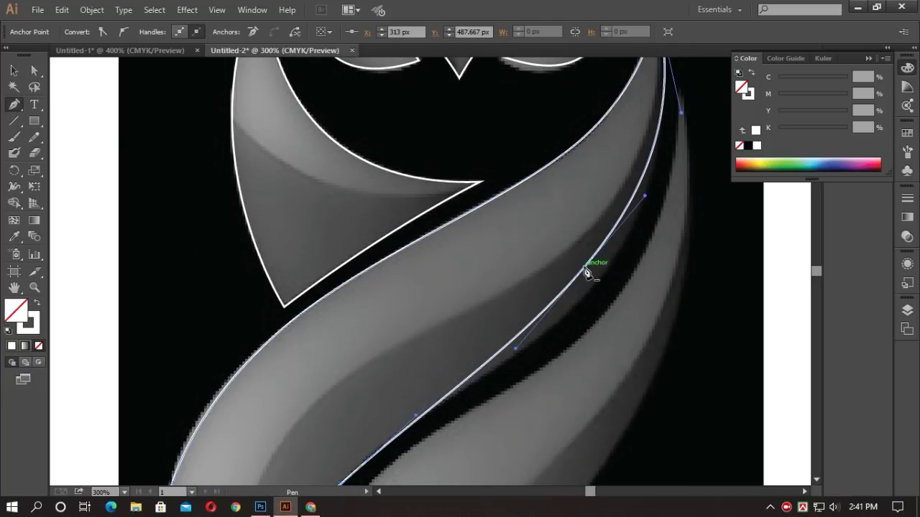
{"action": "left_click", "coordinate": [33, 70]}
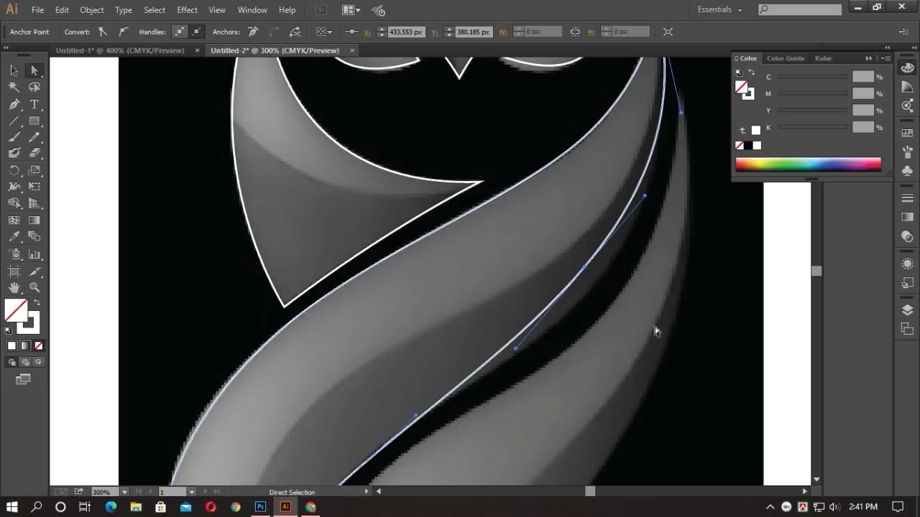
{"action": "left_click_drag", "start_coordinate": [584, 267], "coordinate": [601, 278]}
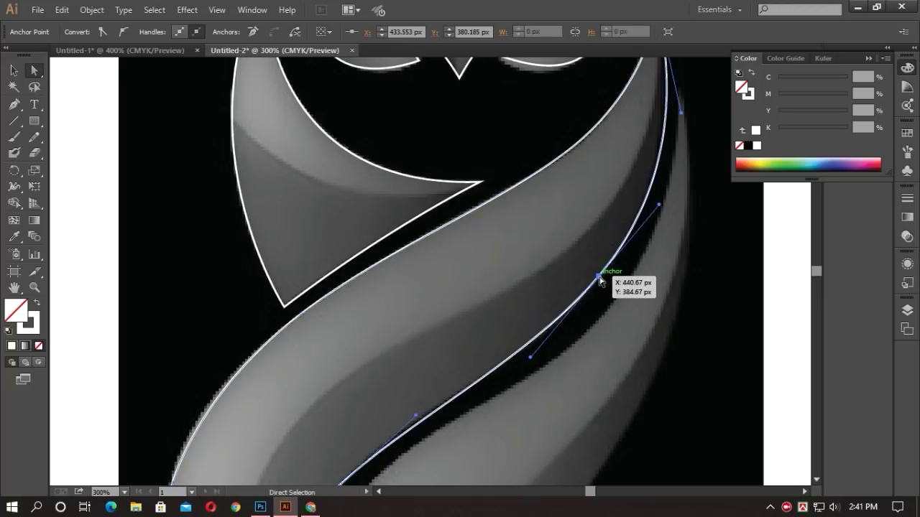
Step: Add an anchor point on the right edge below the feather's top tip, move it to X 471, Y 304 px, and deselect the path
{"action": "scroll", "coordinate": [611, 274], "scroll_direction": "up", "scroll_amount": 3}
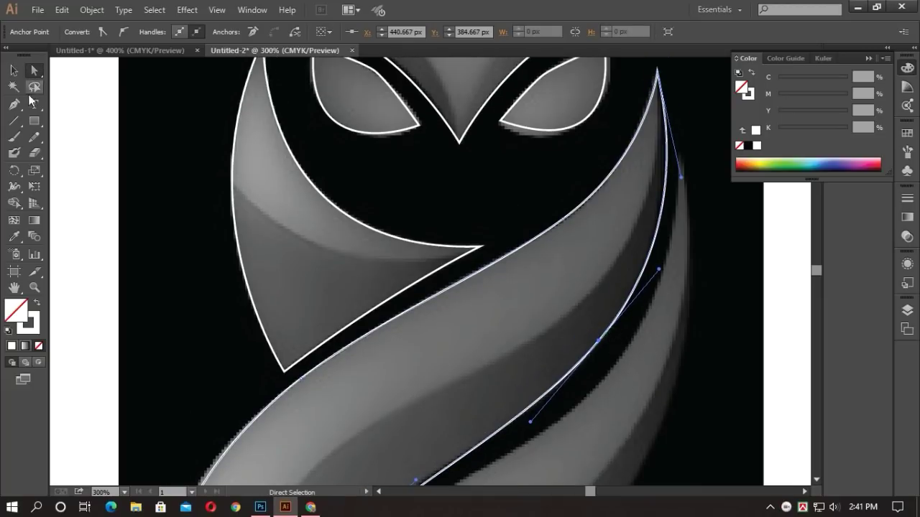
{"action": "key", "text": "p"}
{"action": "left_click", "coordinate": [664, 178]}
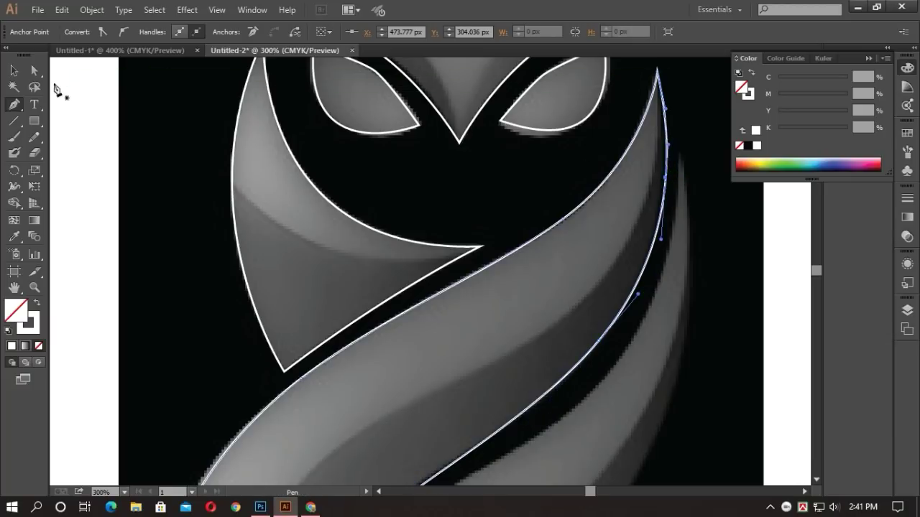
{"action": "left_click", "coordinate": [34, 70]}
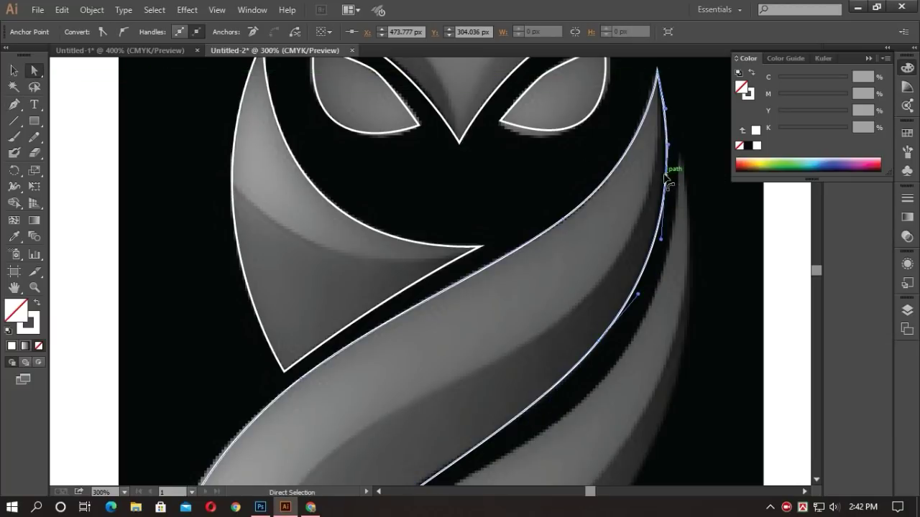
{"action": "left_click_drag", "start_coordinate": [664, 178], "coordinate": [660, 178]}
{"action": "left_click", "coordinate": [13, 70]}
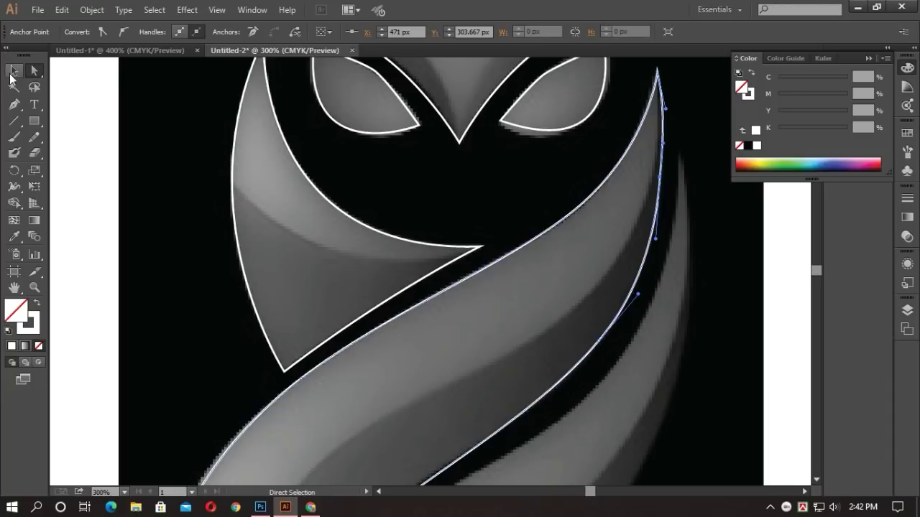
{"action": "scroll", "coordinate": [189, 156], "scroll_direction": "down", "scroll_amount": 5}
{"action": "left_click", "coordinate": [192, 143]}
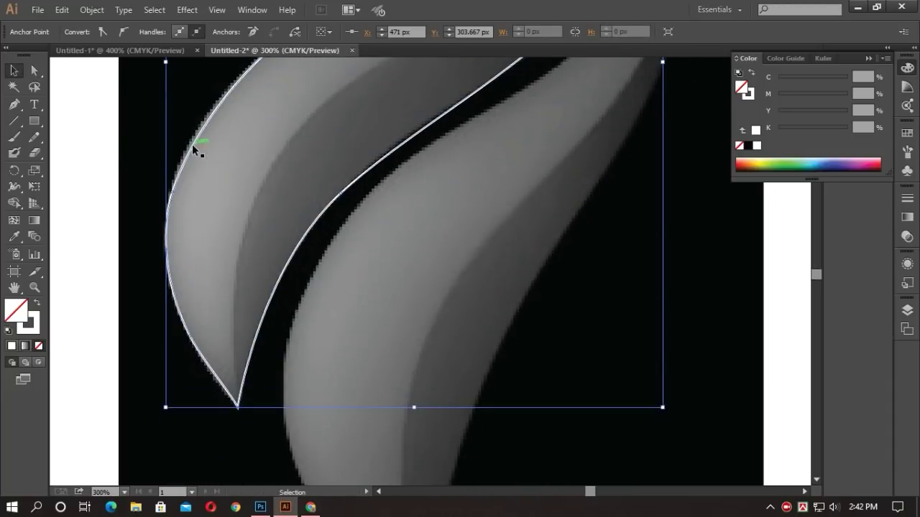
{"action": "key", "text": "a"}
{"action": "scroll", "coordinate": [691, 336], "scroll_direction": "down", "scroll_amount": 2}
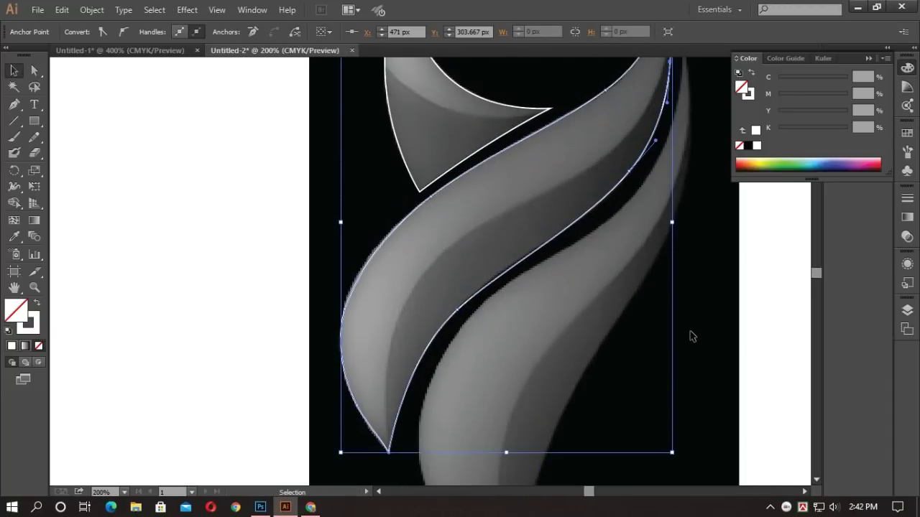
{"action": "scroll", "coordinate": [692, 336], "scroll_direction": "up", "scroll_amount": 1}
{"action": "left_click", "coordinate": [691, 334]}
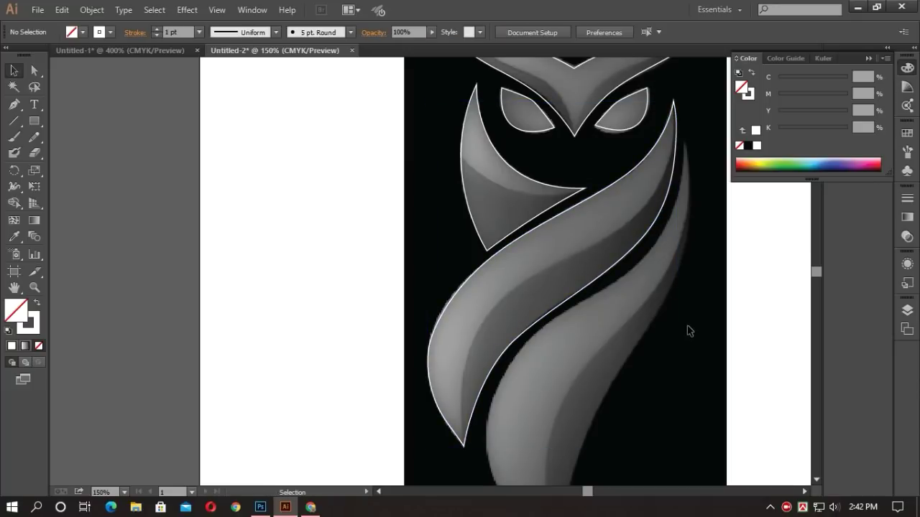
Step: Draw a closed curved path for the lower body feather from its top tip to its bottom point and back, about 194 × 409 px
{"action": "scroll", "coordinate": [689, 331], "scroll_direction": "down", "scroll_amount": 3}
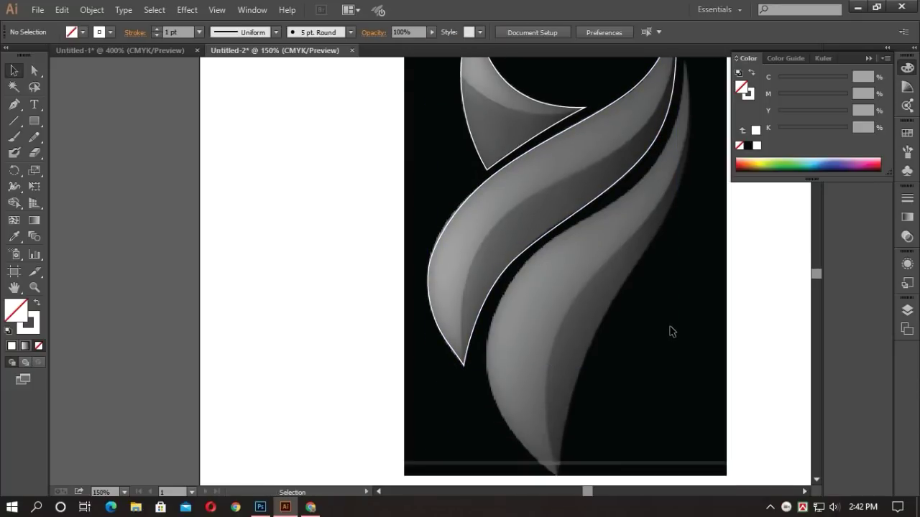
{"action": "key", "text": "p"}
{"action": "scroll", "coordinate": [642, 329], "scroll_direction": "up", "scroll_amount": 3}
{"action": "scroll", "coordinate": [635, 323], "scroll_direction": "down", "scroll_amount": 3}
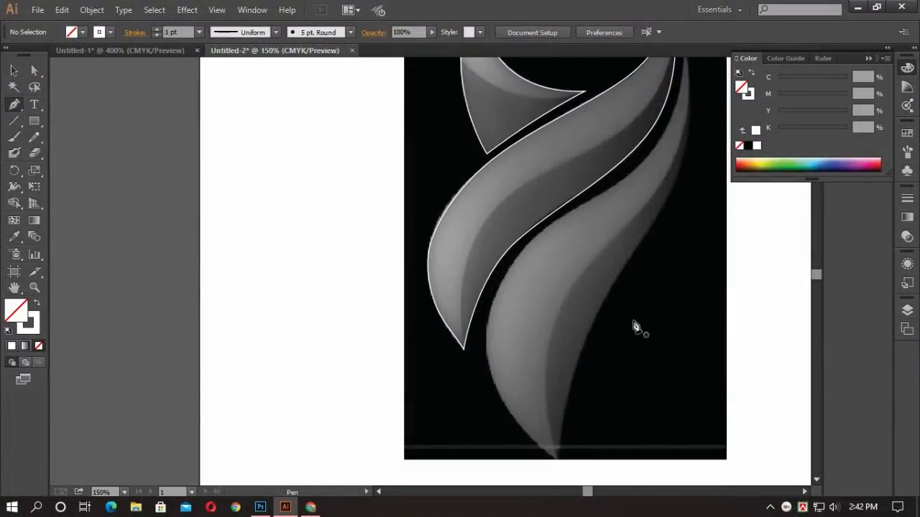
{"action": "scroll", "coordinate": [647, 287], "scroll_direction": "up", "scroll_amount": 1}
{"action": "left_click", "coordinate": [685, 99]}
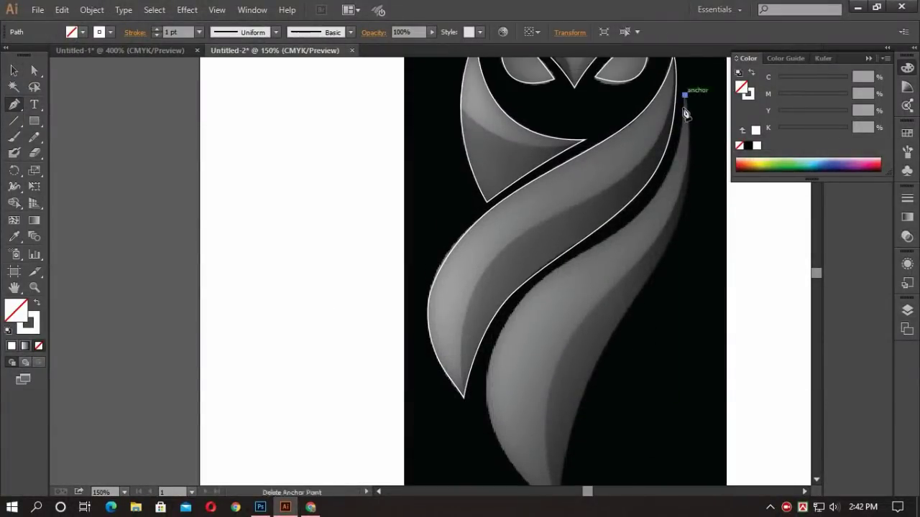
{"action": "scroll", "coordinate": [576, 358], "scroll_direction": "down", "scroll_amount": 3}
{"action": "left_click_drag", "start_coordinate": [557, 410], "coordinate": [751, 310]}
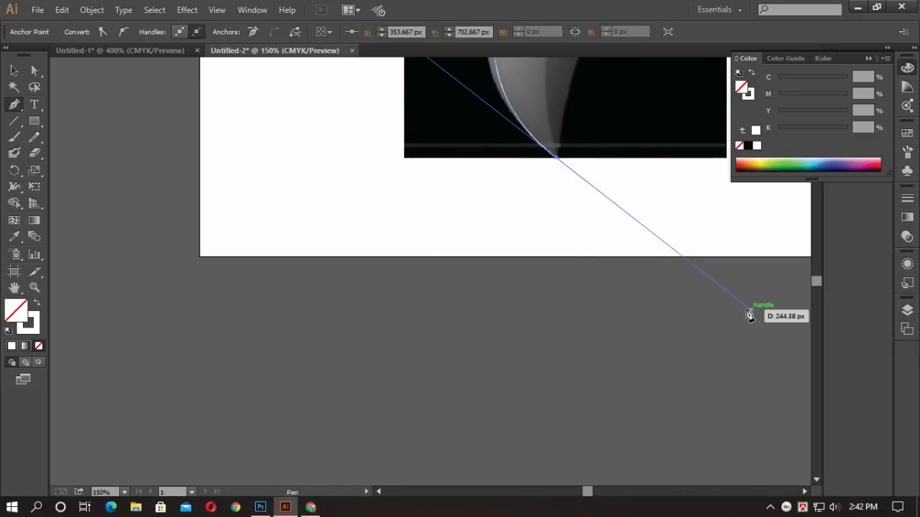
{"action": "scroll", "coordinate": [585, 418], "scroll_direction": "up", "scroll_amount": 3}
{"action": "scroll", "coordinate": [586, 424], "scroll_direction": "up", "scroll_amount": 5}
{"action": "scroll", "coordinate": [687, 246], "scroll_direction": "up", "scroll_amount": 3}
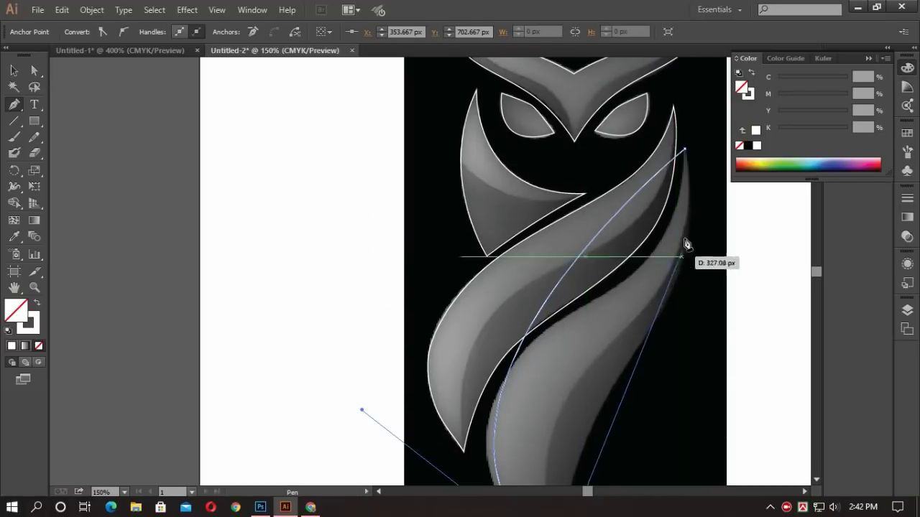
{"action": "left_click_drag", "start_coordinate": [687, 154], "coordinate": [649, 88]}
{"action": "left_click", "coordinate": [14, 70]}
Step: Add an anchor point on the lower feather's upper-left edge and move it to the reference edge at about X 424, Y 421 px
{"action": "scroll", "coordinate": [425, 262], "scroll_direction": "down", "scroll_amount": 8}
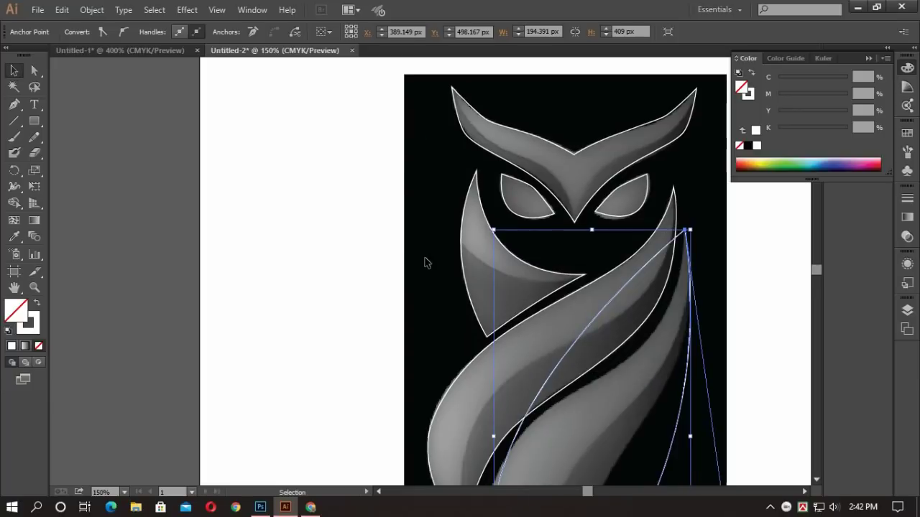
{"action": "scroll", "coordinate": [426, 262], "scroll_direction": "down", "scroll_amount": 1}
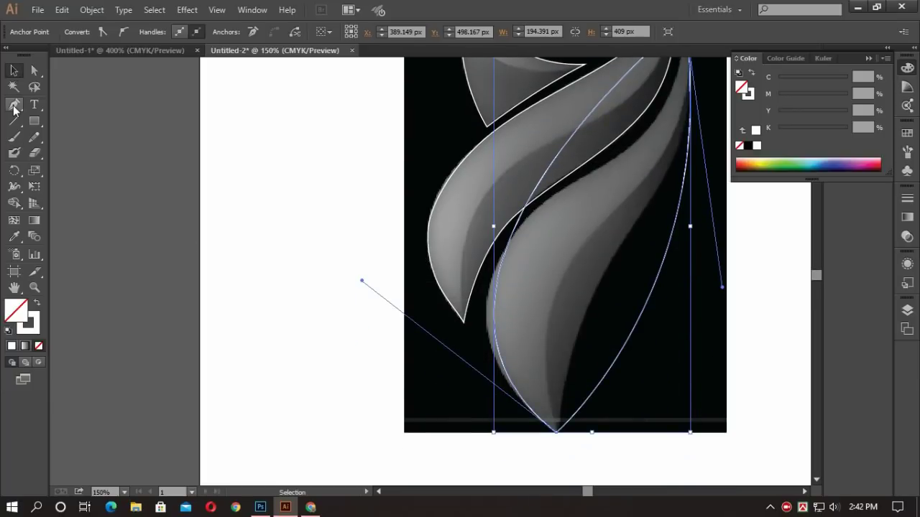
{"action": "left_click", "coordinate": [13, 105]}
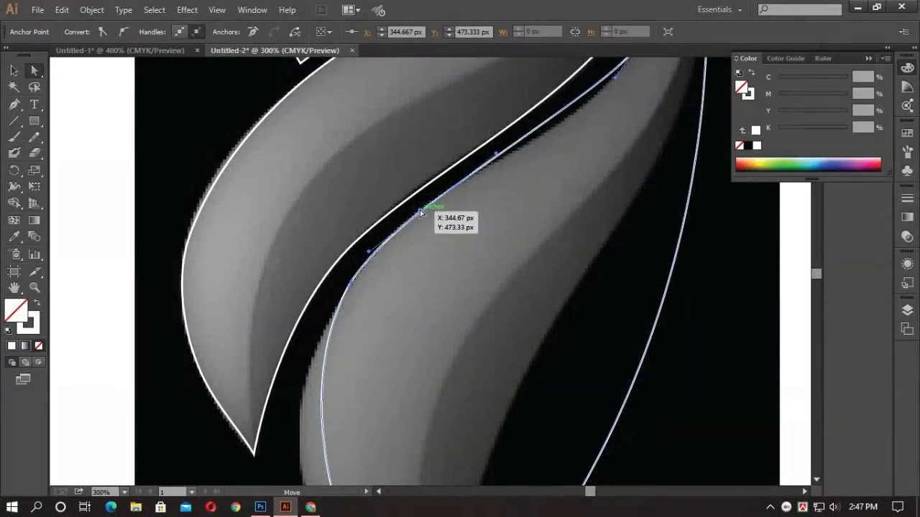
{"action": "scroll", "coordinate": [554, 281], "scroll_direction": "up", "scroll_amount": 3}
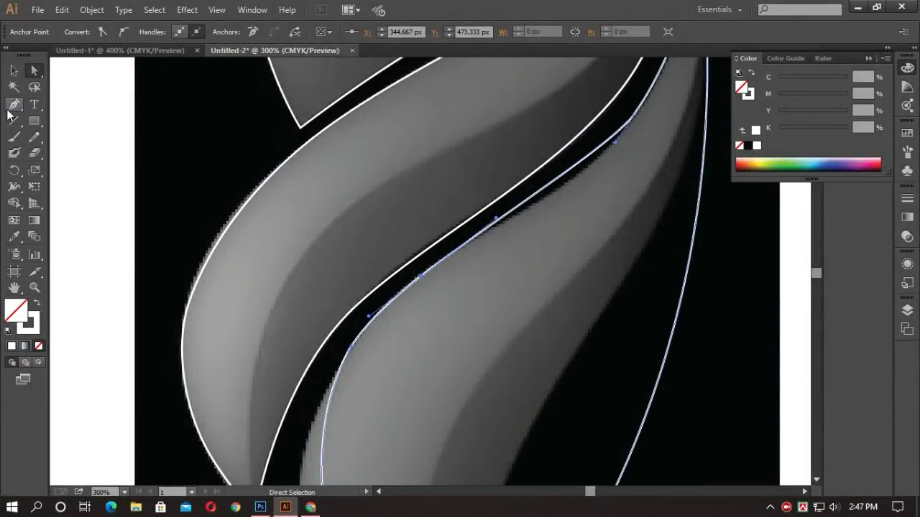
{"action": "left_click", "coordinate": [9, 108]}
{"action": "left_click", "coordinate": [560, 175]}
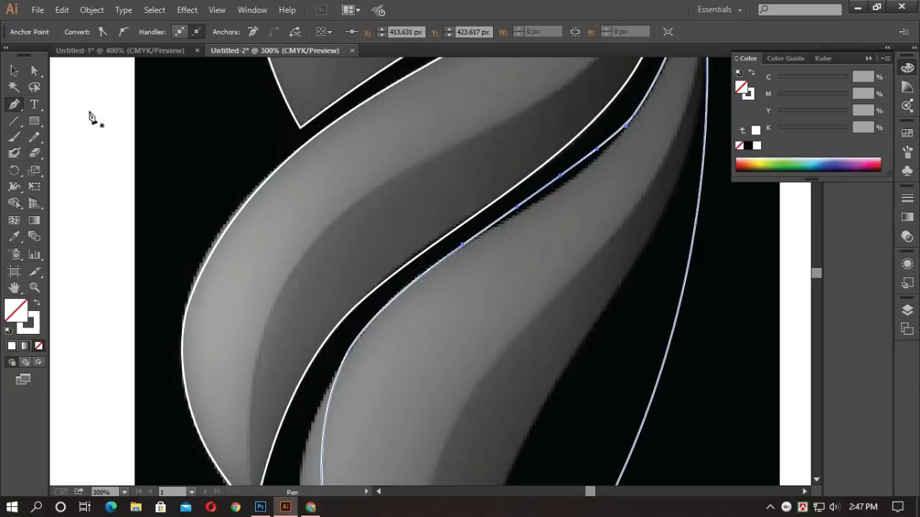
{"action": "left_click", "coordinate": [33, 70]}
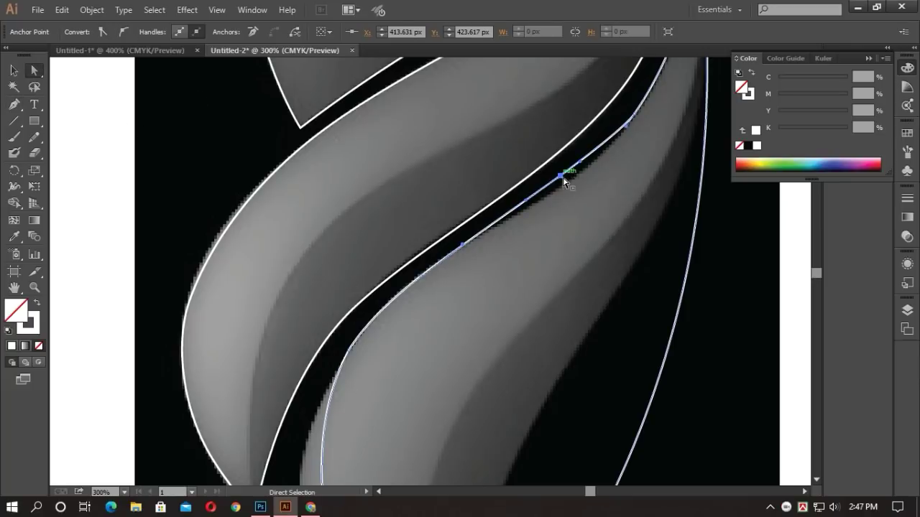
{"action": "left_click_drag", "start_coordinate": [563, 178], "coordinate": [596, 175]}
Step: Add an anchor point on the lower feather's left edge near the bottom and move it outward to X 285, Y 602 px
{"action": "scroll", "coordinate": [464, 230], "scroll_direction": "down", "scroll_amount": 5}
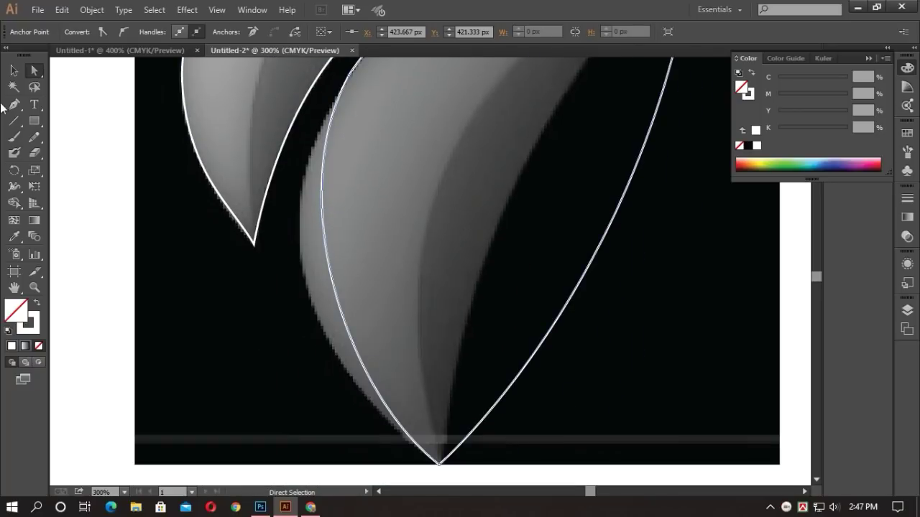
{"action": "left_click", "coordinate": [13, 105]}
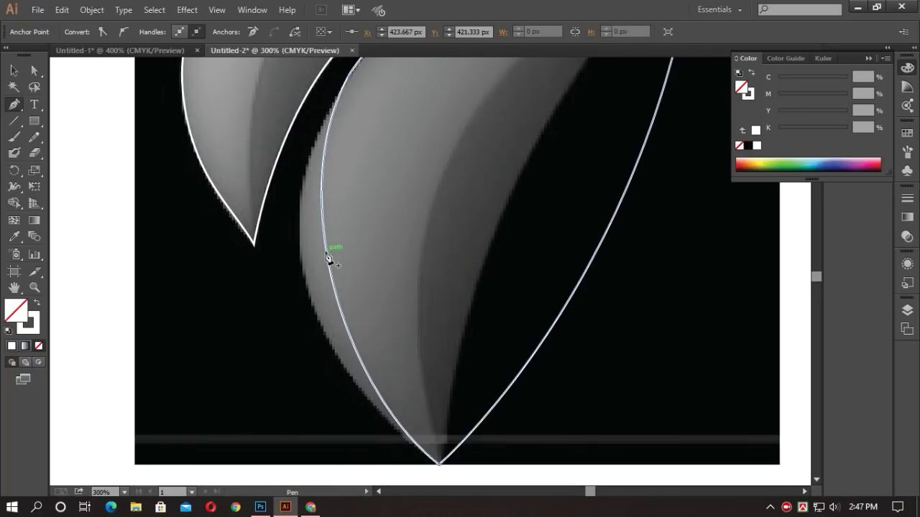
{"action": "left_click", "coordinate": [328, 259]}
{"action": "left_click", "coordinate": [34, 71]}
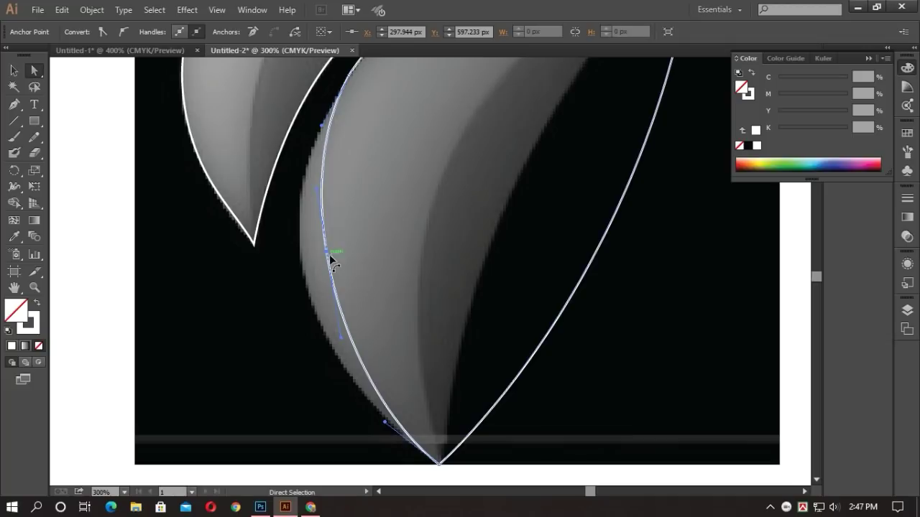
{"action": "left_click_drag", "start_coordinate": [329, 254], "coordinate": [300, 264]}
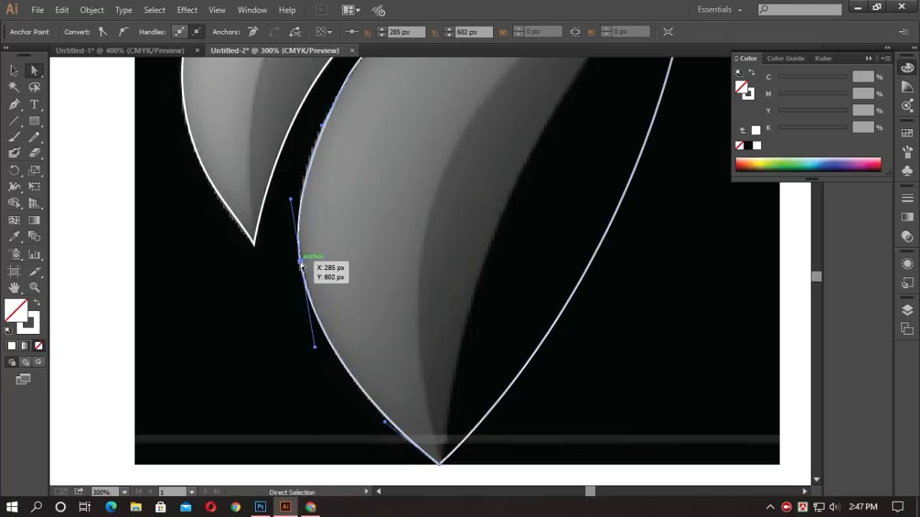
Step: Add an anchor point on the lower feather's lower-right edge and move it inward to about X 392, Y 563 px
{"action": "scroll", "coordinate": [372, 277], "scroll_direction": "up", "scroll_amount": 2}
{"action": "scroll", "coordinate": [375, 277], "scroll_direction": "down", "scroll_amount": 3}
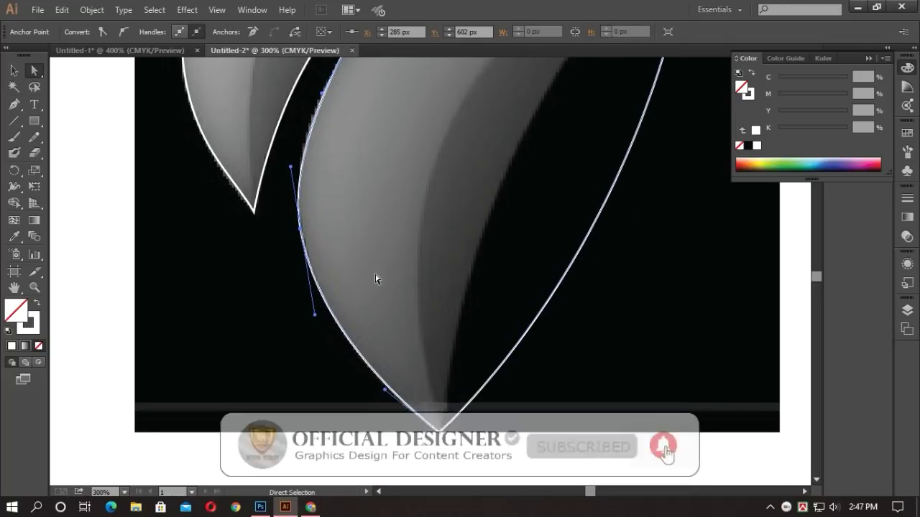
{"action": "key", "text": "p"}
{"action": "left_click", "coordinate": [599, 224]}
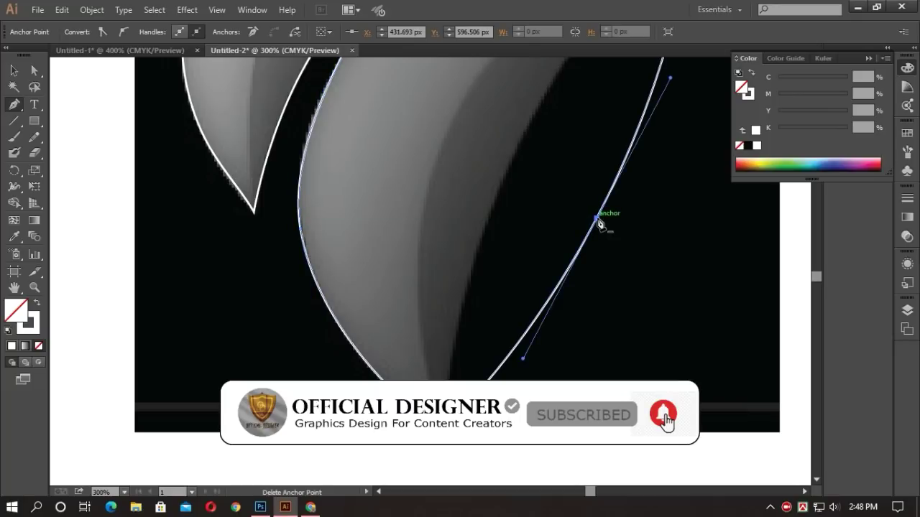
{"action": "left_click", "coordinate": [599, 224]}
{"action": "left_click", "coordinate": [550, 195]}
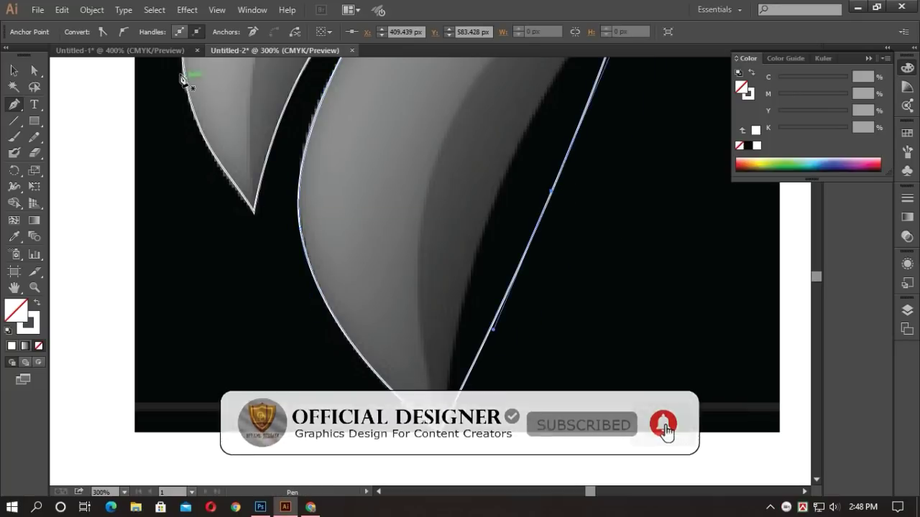
{"action": "left_click", "coordinate": [35, 70]}
{"action": "left_click_drag", "start_coordinate": [551, 194], "coordinate": [518, 153]}
Step: Add an anchor point on the lower feather's upper-right edge and move it outward to about X 472, Y 425 px
{"action": "scroll", "coordinate": [615, 301], "scroll_direction": "up", "scroll_amount": 5}
{"action": "left_click", "coordinate": [14, 104]}
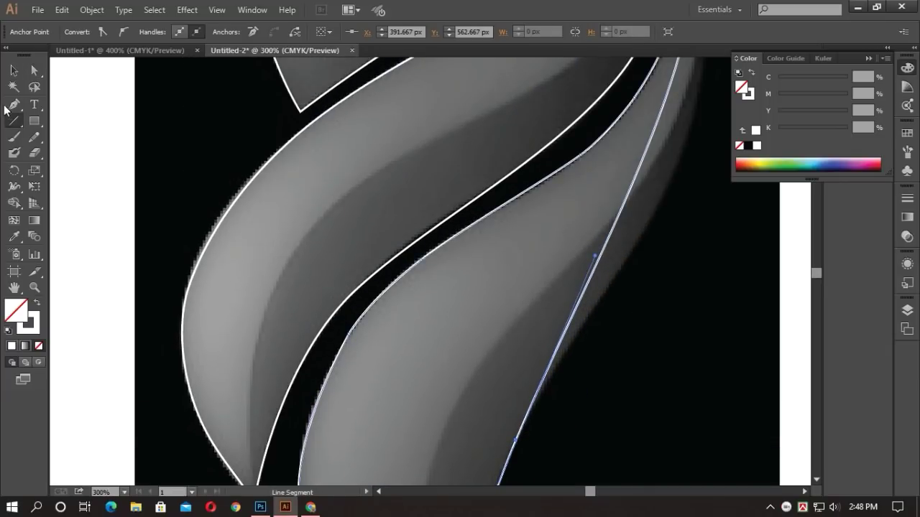
{"action": "left_click", "coordinate": [638, 169]}
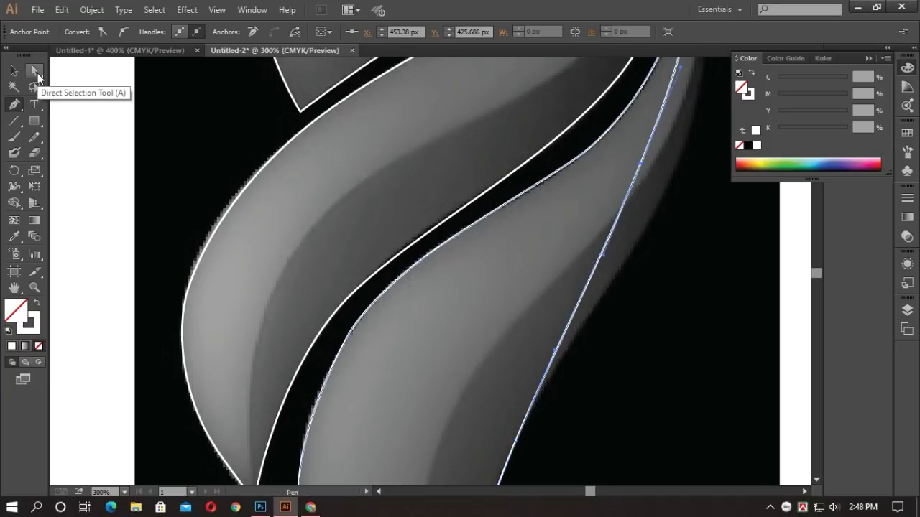
{"action": "left_click", "coordinate": [36, 72]}
{"action": "left_click_drag", "start_coordinate": [639, 167], "coordinate": [677, 167]}
{"action": "scroll", "coordinate": [723, 269], "scroll_direction": "up", "scroll_amount": 6}
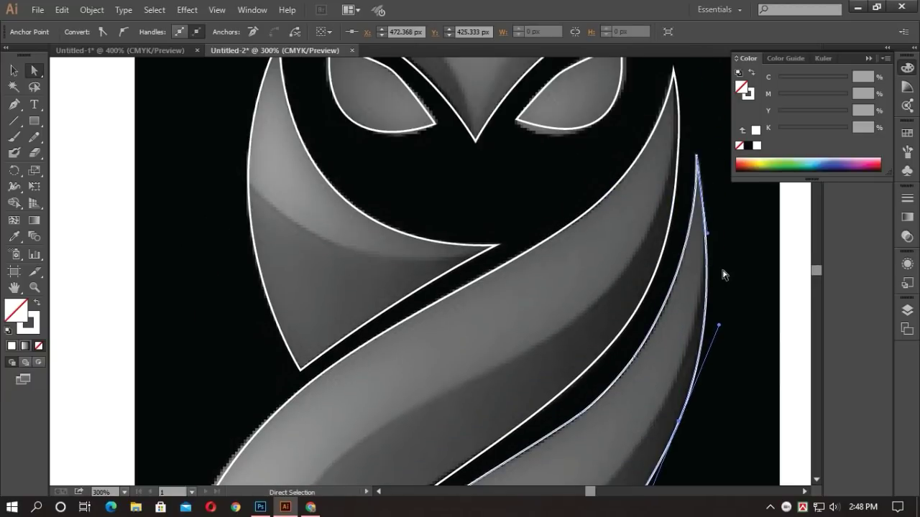
{"action": "scroll", "coordinate": [722, 273], "scroll_direction": "down", "scroll_amount": 1}
{"action": "scroll", "coordinate": [726, 284], "scroll_direction": "down", "scroll_amount": 6}
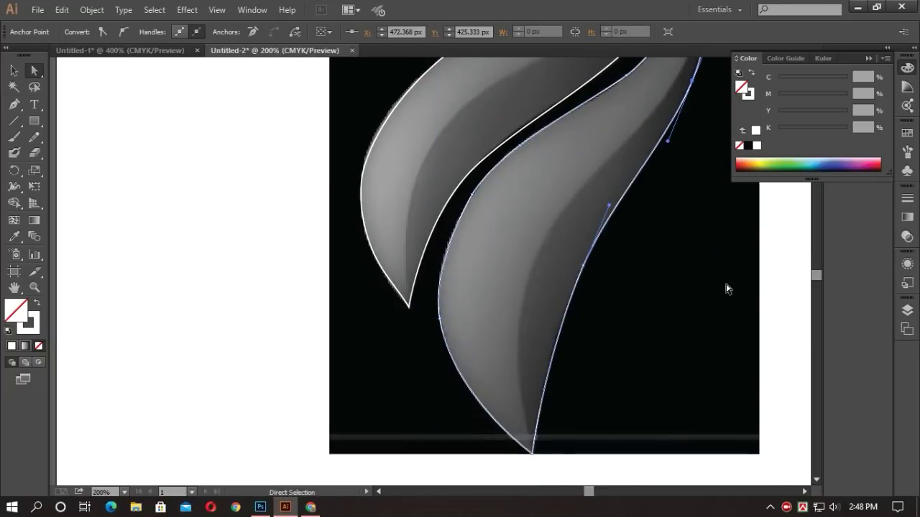
{"action": "scroll", "coordinate": [667, 317], "scroll_direction": "down", "scroll_amount": 2}
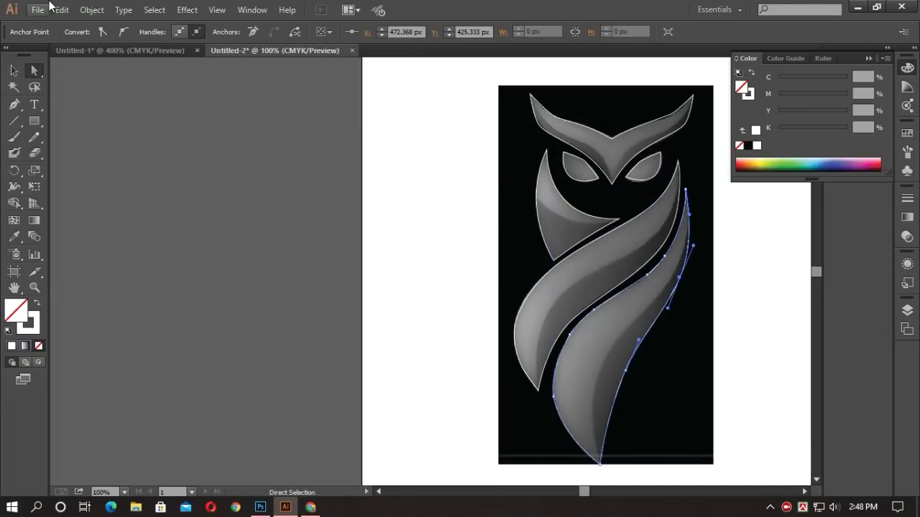
{"action": "left_click", "coordinate": [92, 9]}
{"action": "mouse_move", "coordinate": [126, 87]}
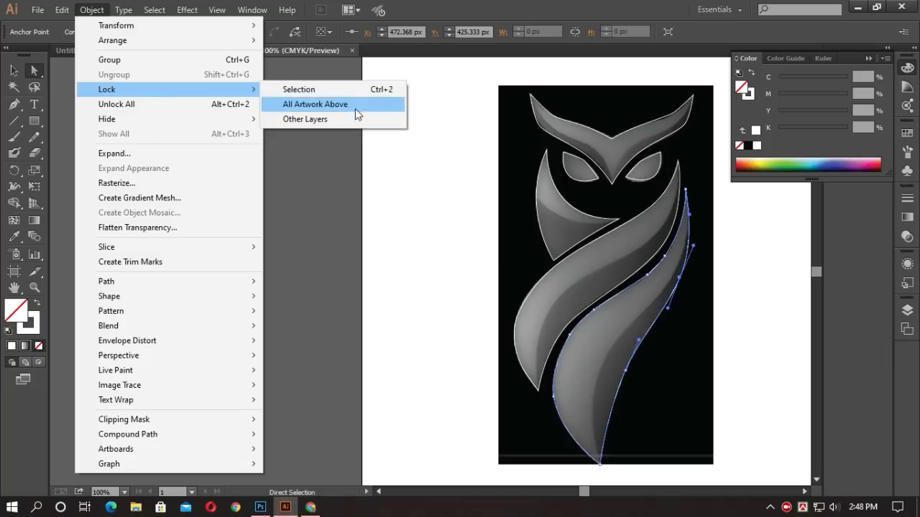
{"action": "left_click", "coordinate": [295, 88]}
{"action": "left_click_drag", "start_coordinate": [500, 110], "coordinate": [372, 116]}
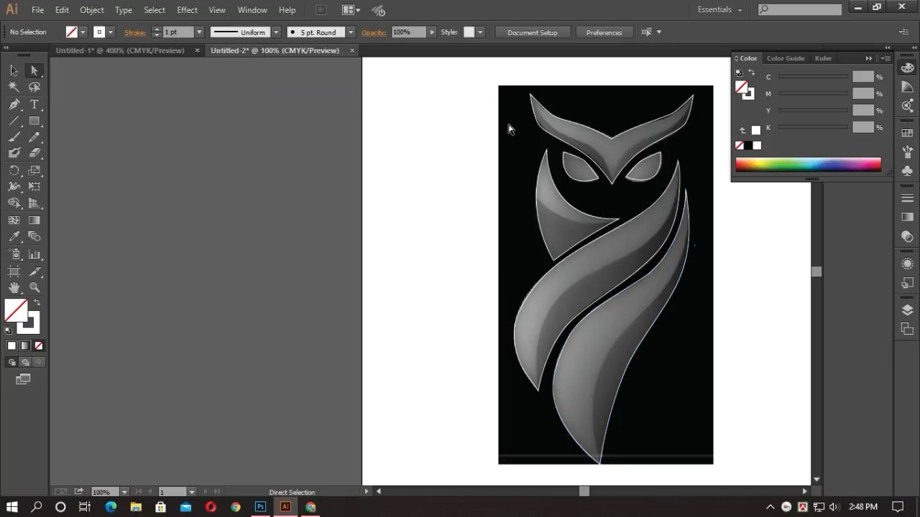
Step: Unlock all objects and move the reference image off to the left, clear of the traced owl shapes
{"action": "left_click", "coordinate": [92, 10]}
{"action": "left_click", "coordinate": [108, 110]}
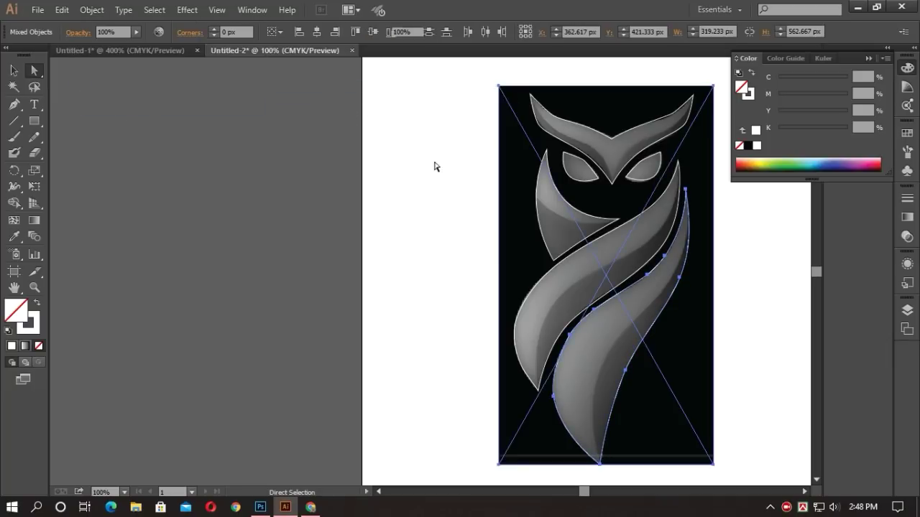
{"action": "left_click_drag", "start_coordinate": [494, 170], "coordinate": [232, 158]}
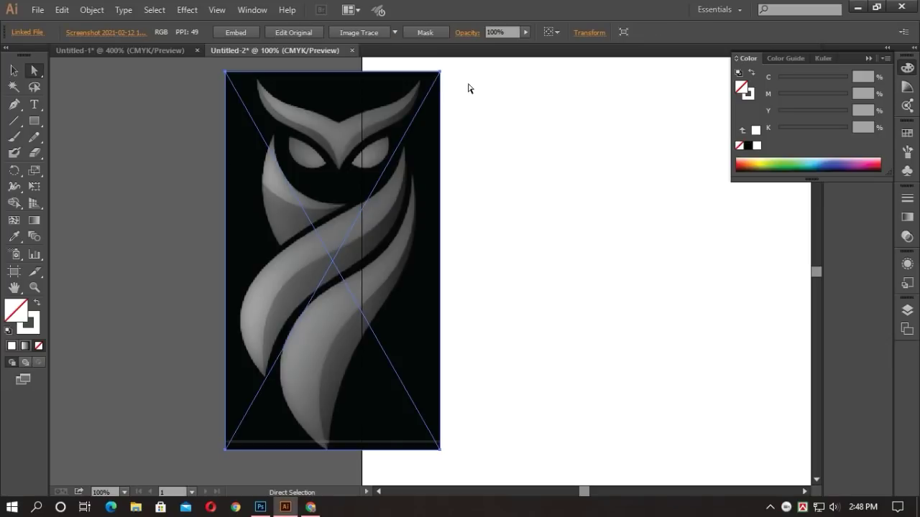
Step: Select all the traced owl outlines, set their stroke to black (K 100%), and deselect them
{"action": "left_click_drag", "start_coordinate": [467, 88], "coordinate": [772, 466]}
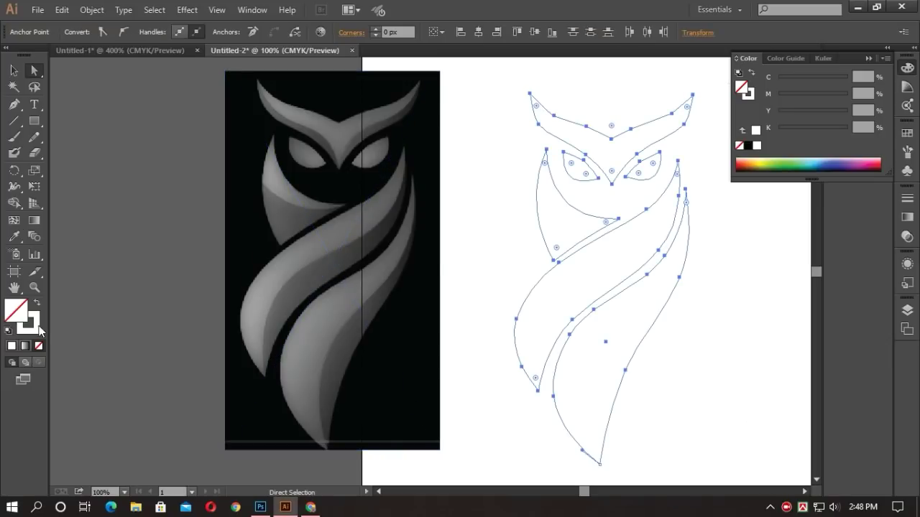
{"action": "left_click", "coordinate": [36, 328]}
{"action": "left_click", "coordinate": [748, 145]}
{"action": "left_click", "coordinate": [723, 265]}
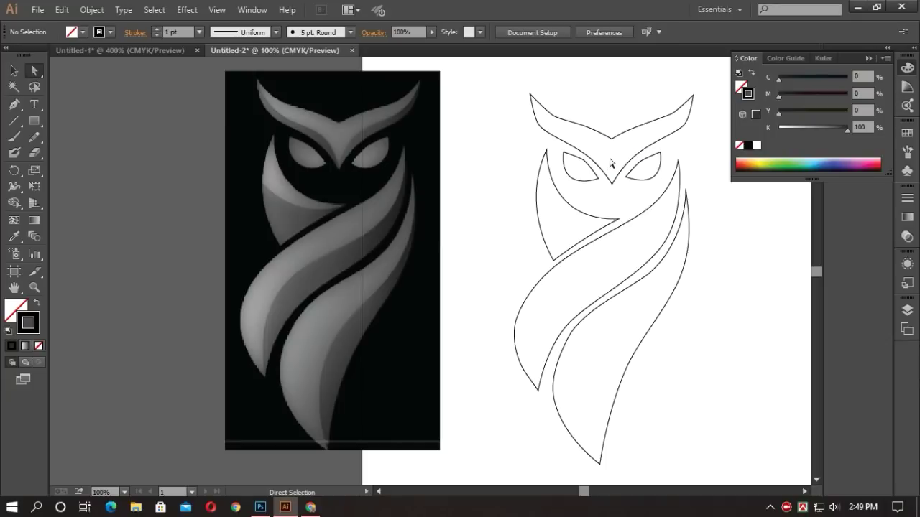
Step: Select everything, set the stroke to red (C 18.82, M 95.29, Y 100, K 10.98%), and deselect
{"action": "left_click", "coordinate": [611, 137]}
{"action": "left_click", "coordinate": [12, 70]}
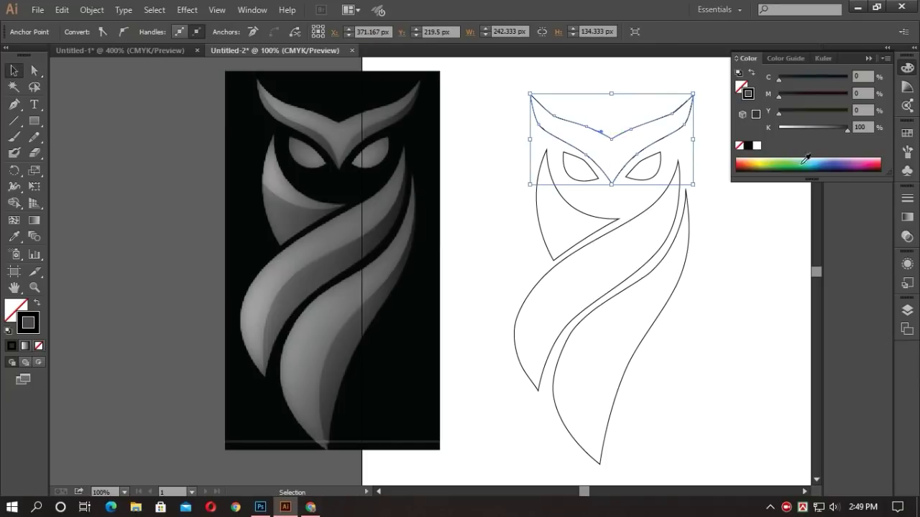
{"action": "key", "text": "ctrl+a"}
{"action": "left_click", "coordinate": [879, 164]}
{"action": "left_click", "coordinate": [713, 234]}
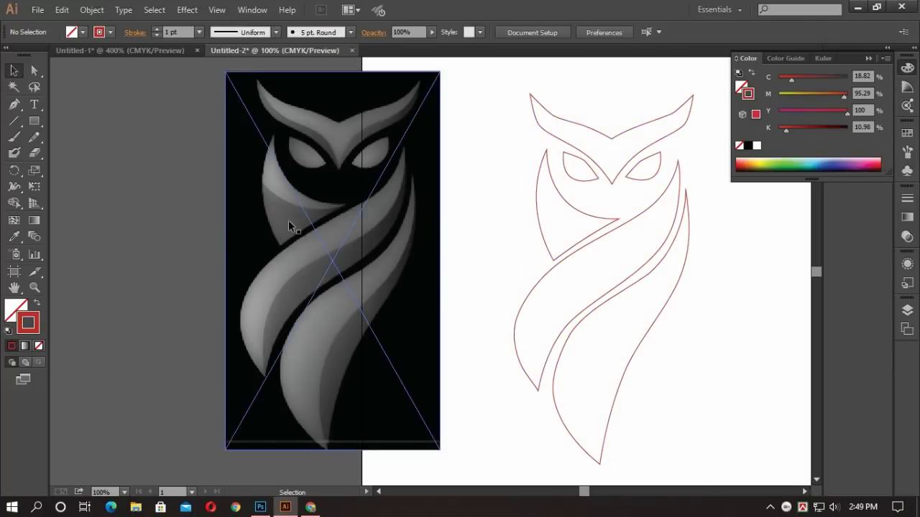
Step: Fill all the traced owl shapes with orange (C 0, M 69.02, Y 98.82, K 0%) and deselect them
{"action": "left_click_drag", "start_coordinate": [492, 82], "coordinate": [690, 465]}
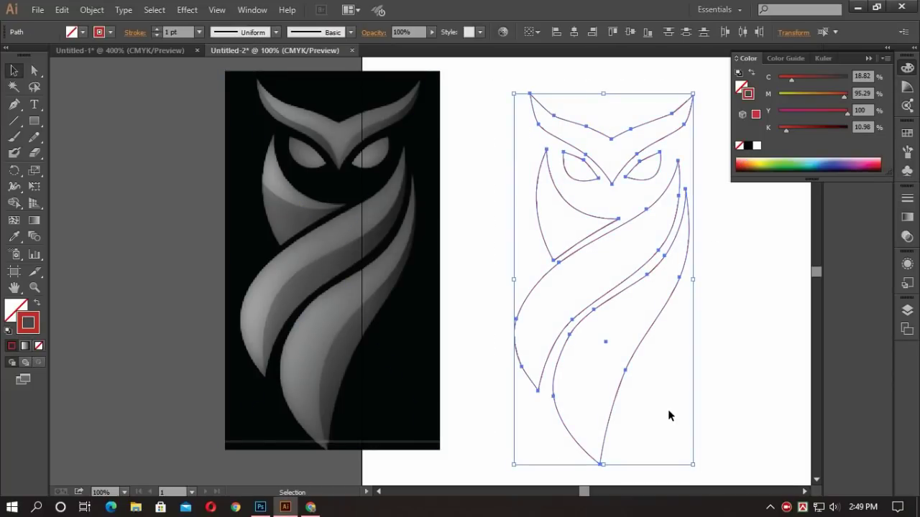
{"action": "left_click", "coordinate": [14, 313]}
{"action": "left_click", "coordinate": [824, 160]}
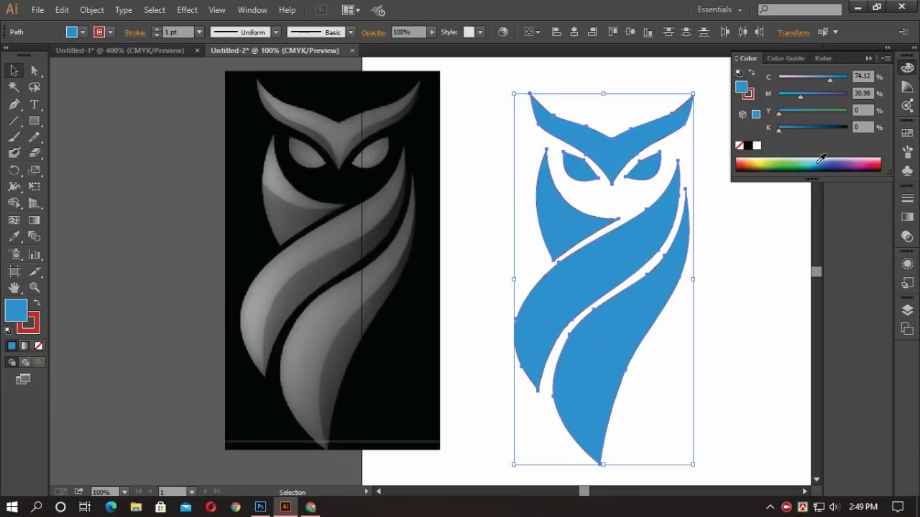
{"action": "left_click", "coordinate": [812, 160]}
{"action": "left_click", "coordinate": [761, 159]}
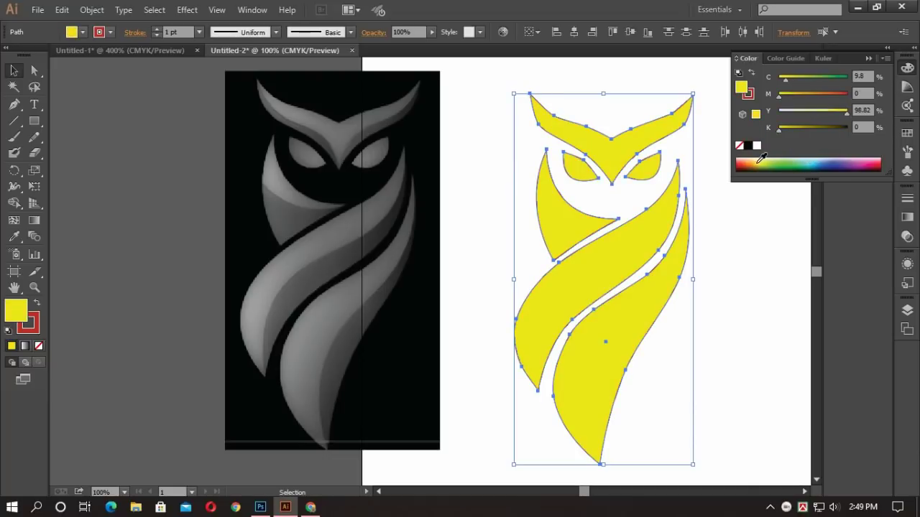
{"action": "left_click", "coordinate": [754, 158]}
{"action": "left_click", "coordinate": [750, 157]}
{"action": "left_click", "coordinate": [748, 158]}
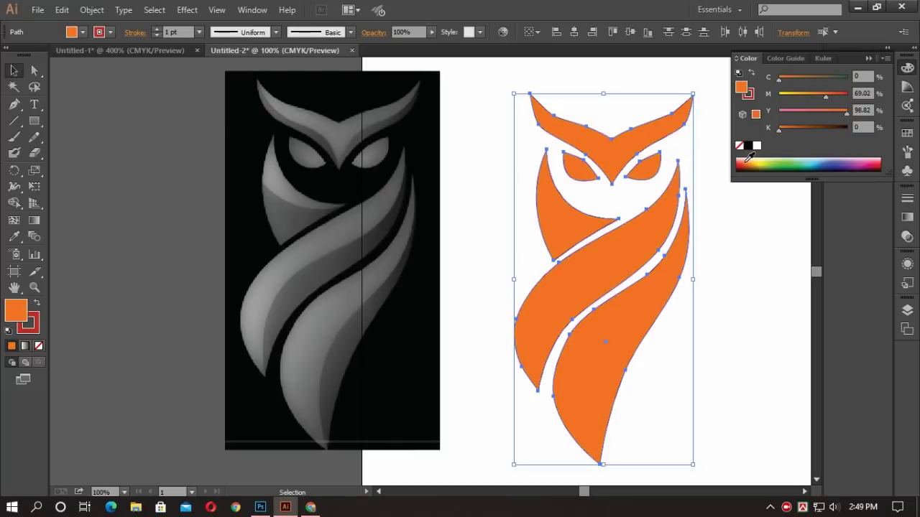
{"action": "left_click", "coordinate": [726, 213]}
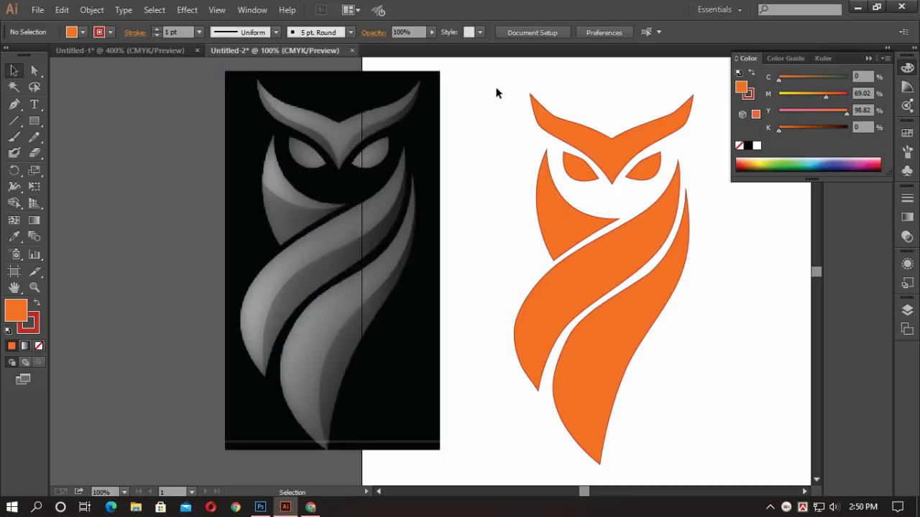
Step: Group all the orange owl shapes into one object and deselect it
{"action": "left_click_drag", "start_coordinate": [488, 84], "coordinate": [723, 446]}
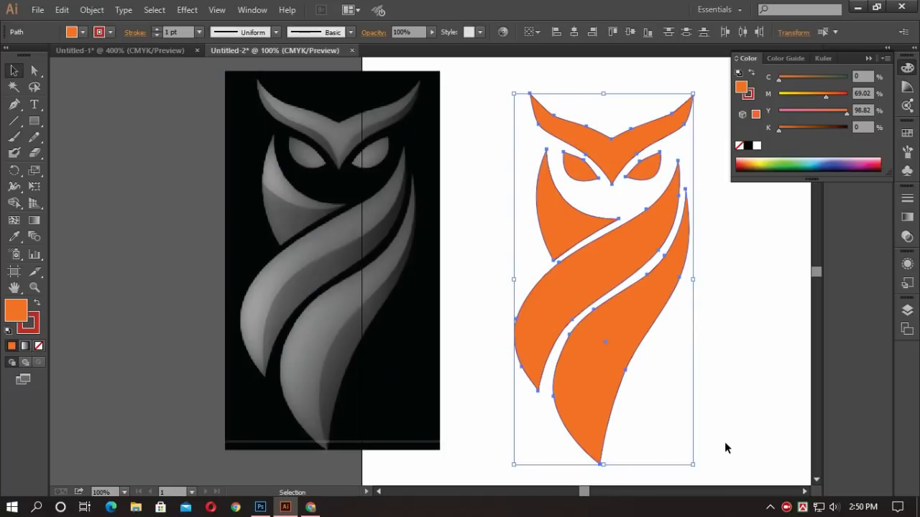
{"action": "right_click", "coordinate": [648, 229]}
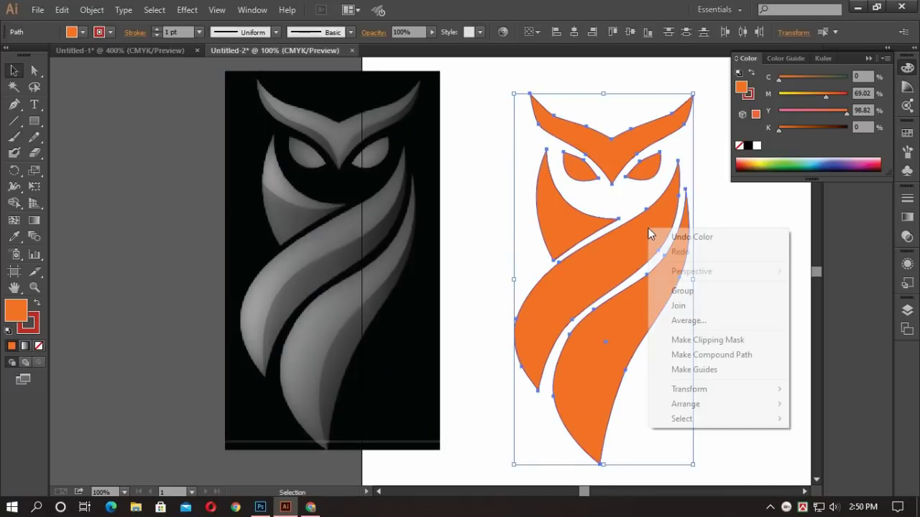
{"action": "left_click", "coordinate": [684, 291]}
{"action": "left_click", "coordinate": [732, 283]}
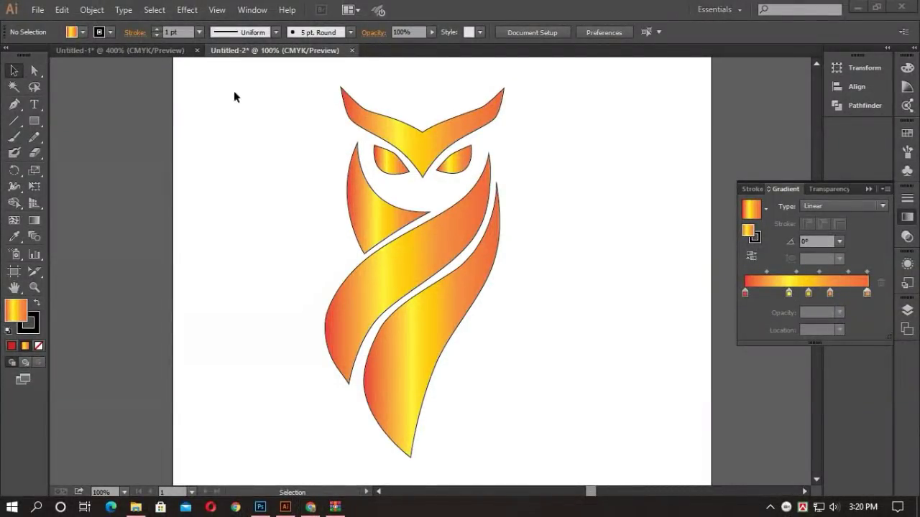
Step: Change the owl group's gradient type to Radial and deselect it
{"action": "left_click", "coordinate": [374, 196]}
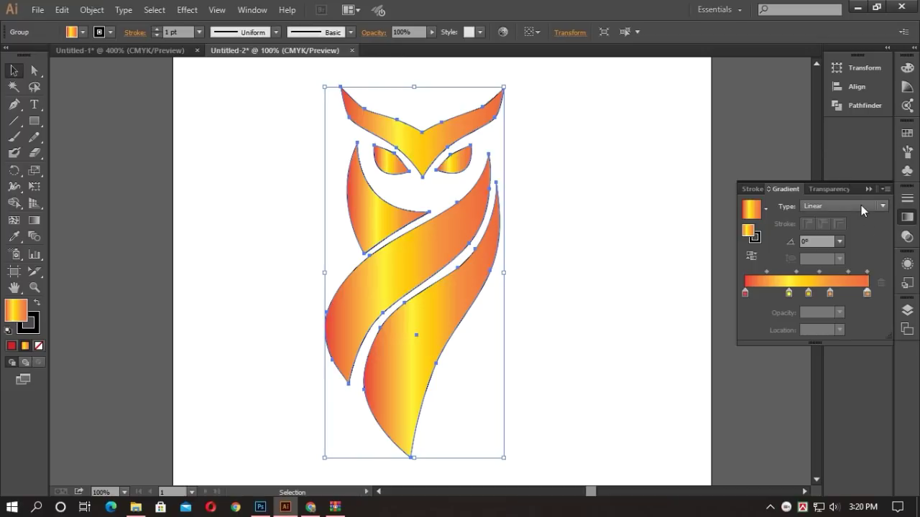
{"action": "left_click", "coordinate": [832, 203]}
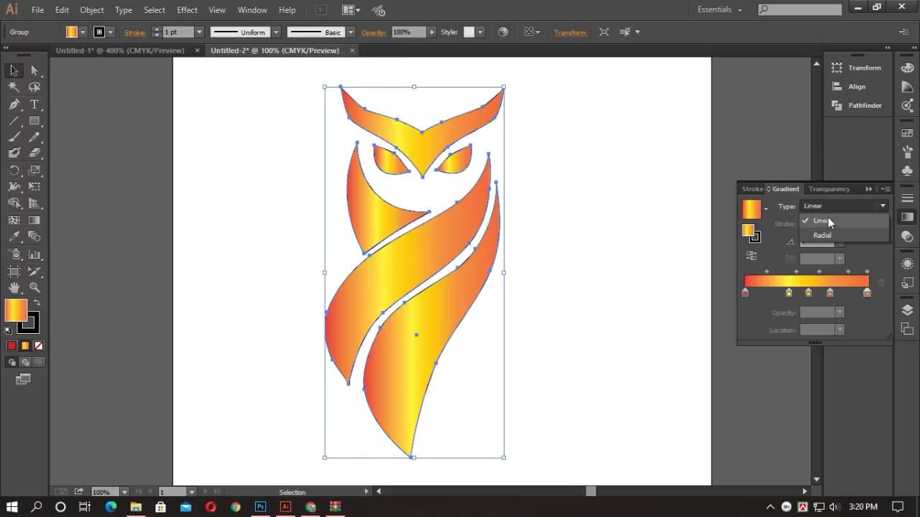
{"action": "left_click", "coordinate": [826, 234]}
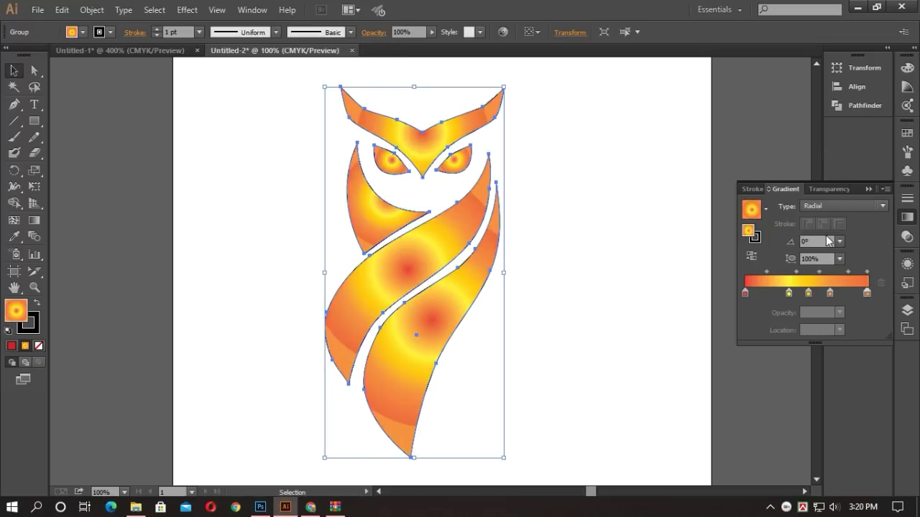
{"action": "left_click", "coordinate": [256, 269]}
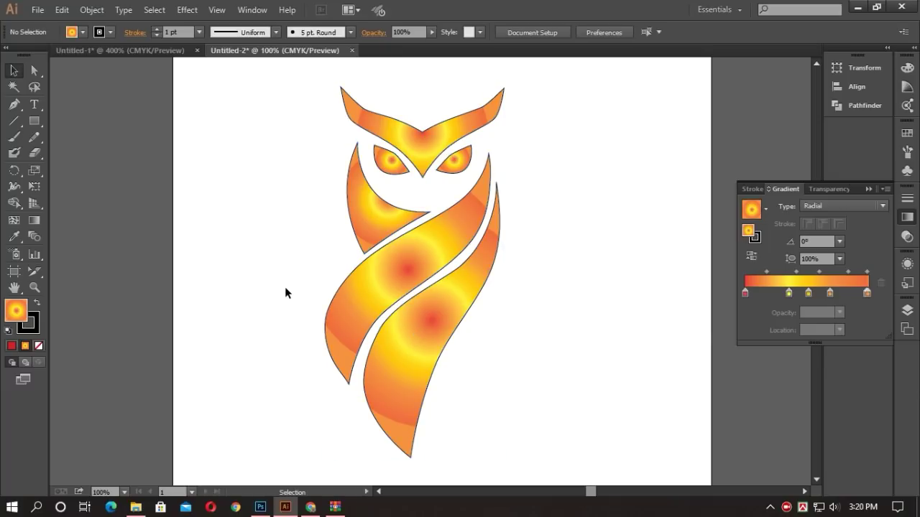
Step: Ungroup the owl into separate shapes and deselect them
{"action": "left_click", "coordinate": [339, 331]}
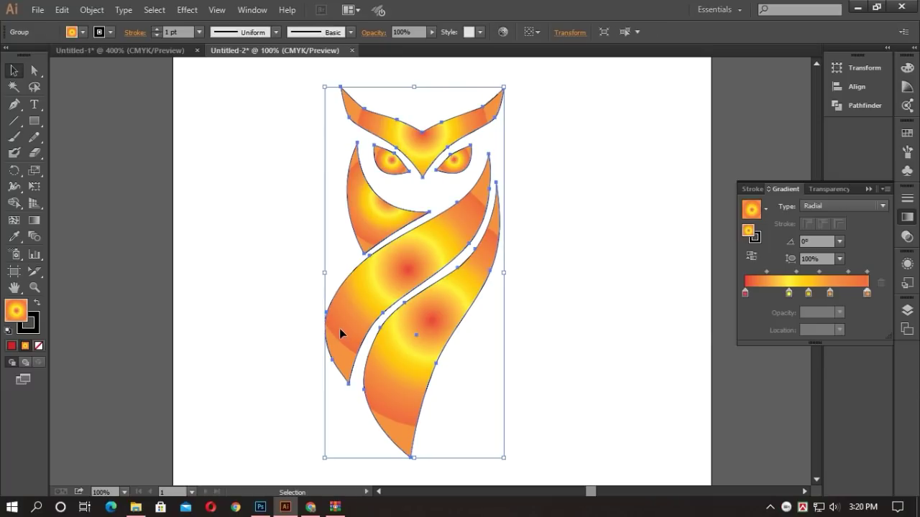
{"action": "right_click", "coordinate": [554, 213]}
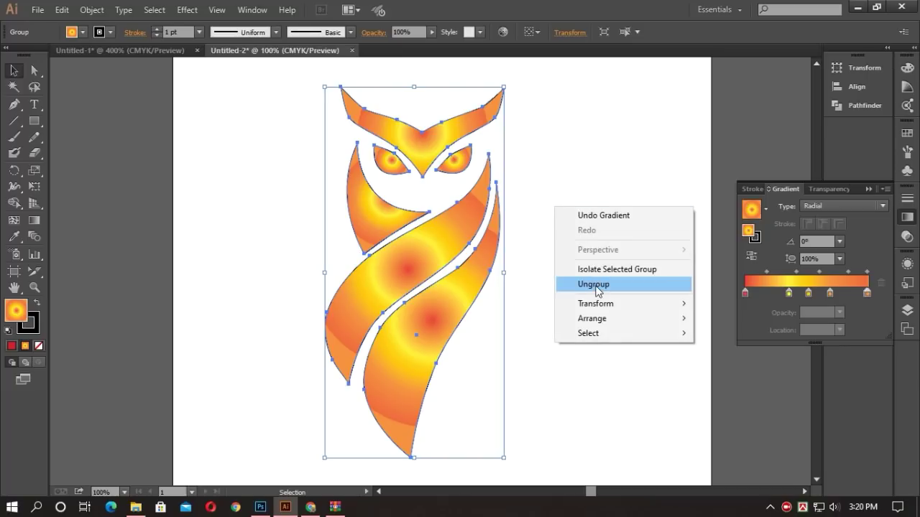
{"action": "left_click", "coordinate": [586, 287]}
{"action": "left_click", "coordinate": [504, 386]}
Step: Apply the Orange, Yellow gradient swatch to the owl's lowest body shape
{"action": "left_click", "coordinate": [403, 342]}
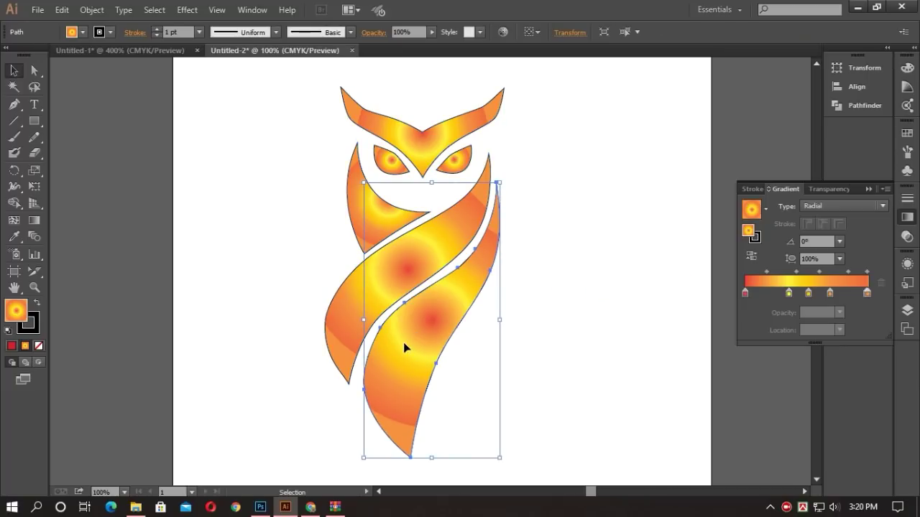
{"action": "left_click", "coordinate": [766, 209]}
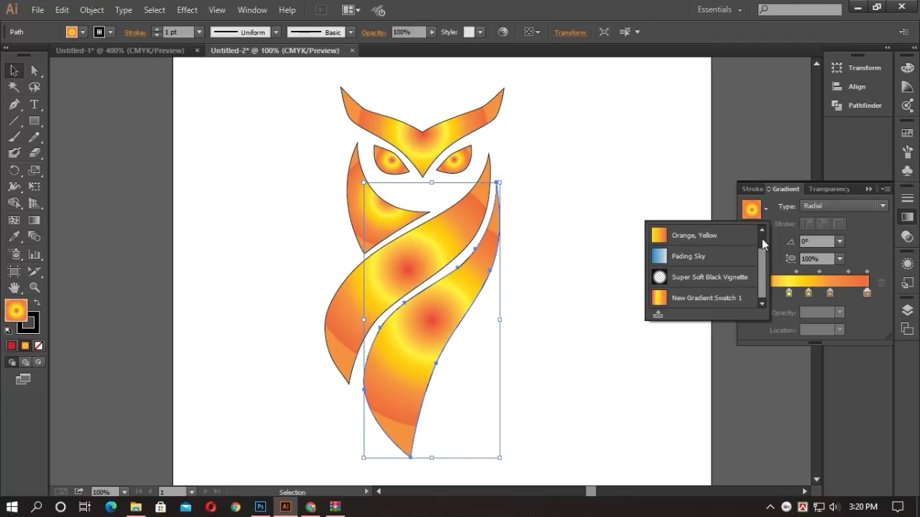
{"action": "left_click", "coordinate": [706, 235]}
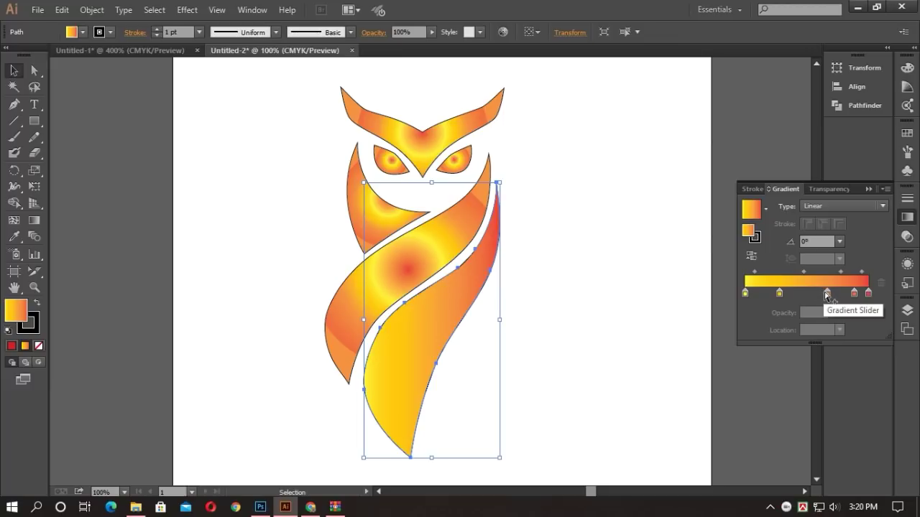
Step: Rearrange the colour stops of the lowest body shape's gradient, moving an orange stop to location 0%, and deselect the shape
{"action": "left_click_drag", "start_coordinate": [828, 299], "coordinate": [709, 300]}
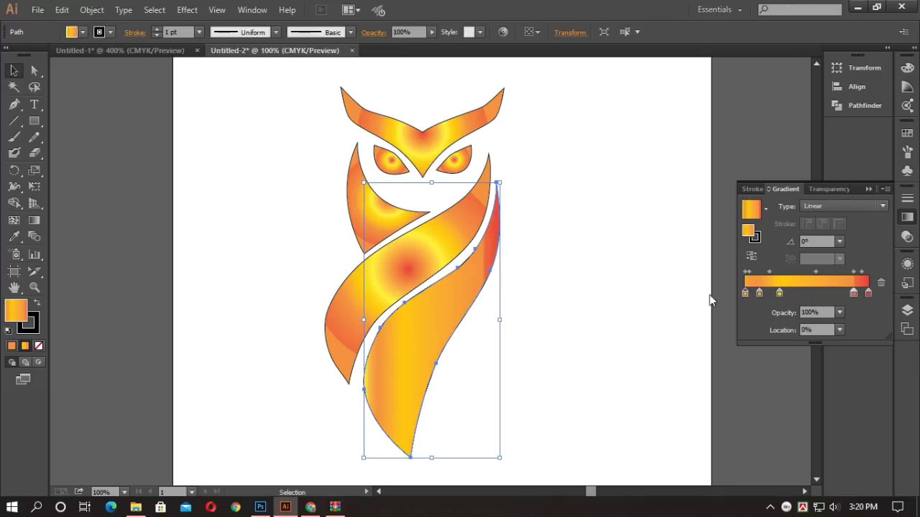
{"action": "left_click", "coordinate": [834, 293]}
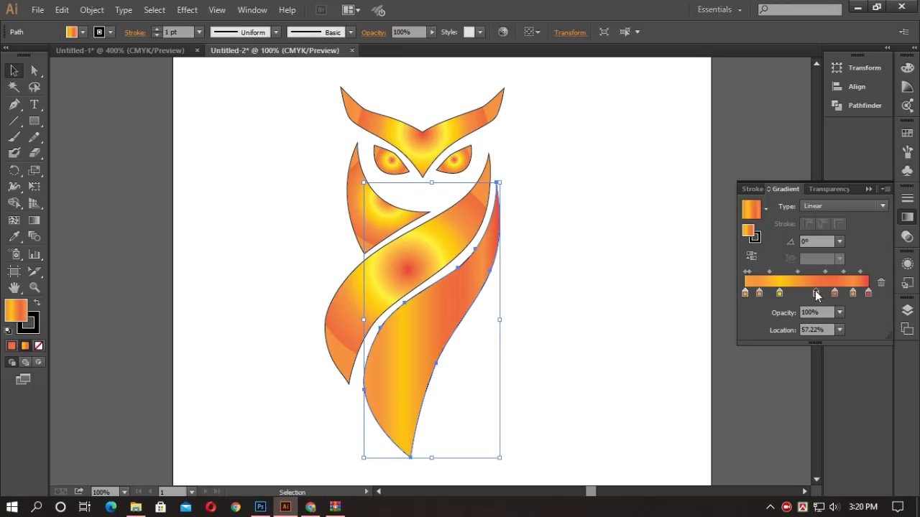
{"action": "left_click_drag", "start_coordinate": [816, 290], "coordinate": [727, 298]}
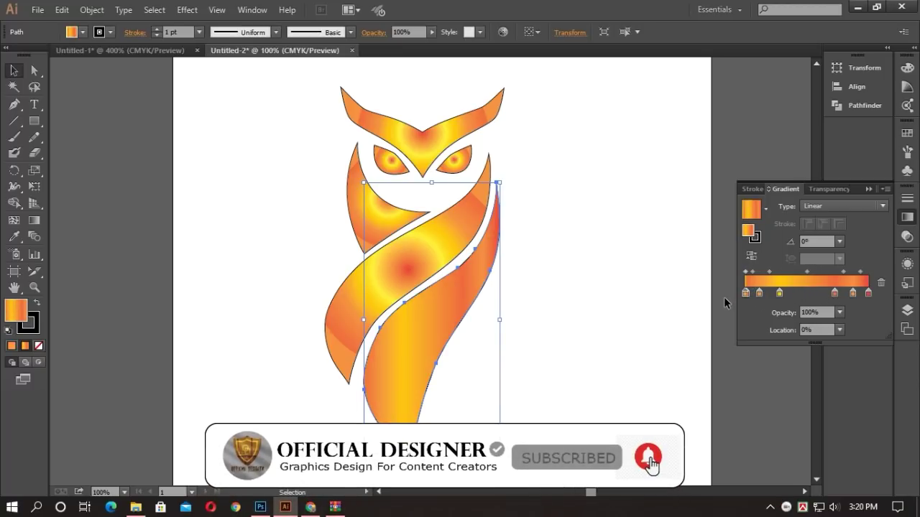
{"action": "left_click", "coordinate": [575, 289]}
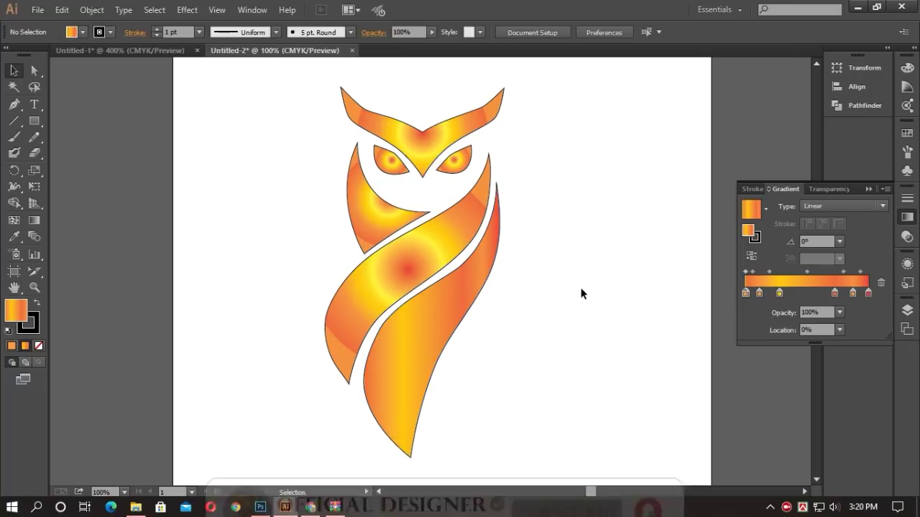
Step: Export the owl to the Desktop as the PNG file Untitled-25 at High (300 ppi) with a transparent background, replacing the existing file
{"action": "left_click", "coordinate": [37, 10]}
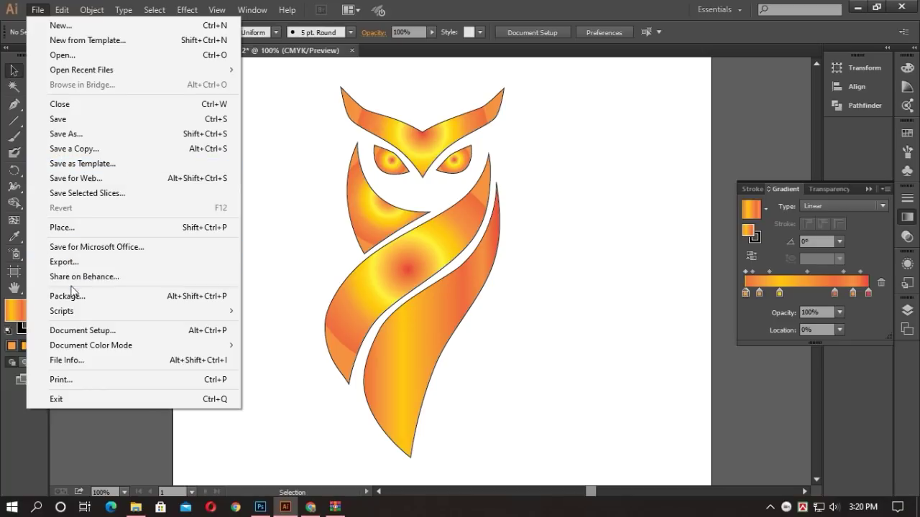
{"action": "left_click", "coordinate": [80, 263]}
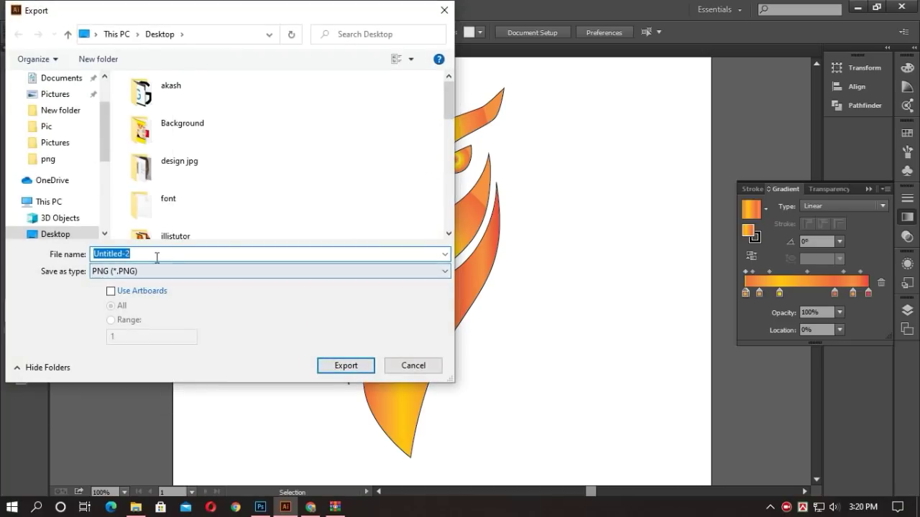
{"action": "left_click", "coordinate": [356, 368]}
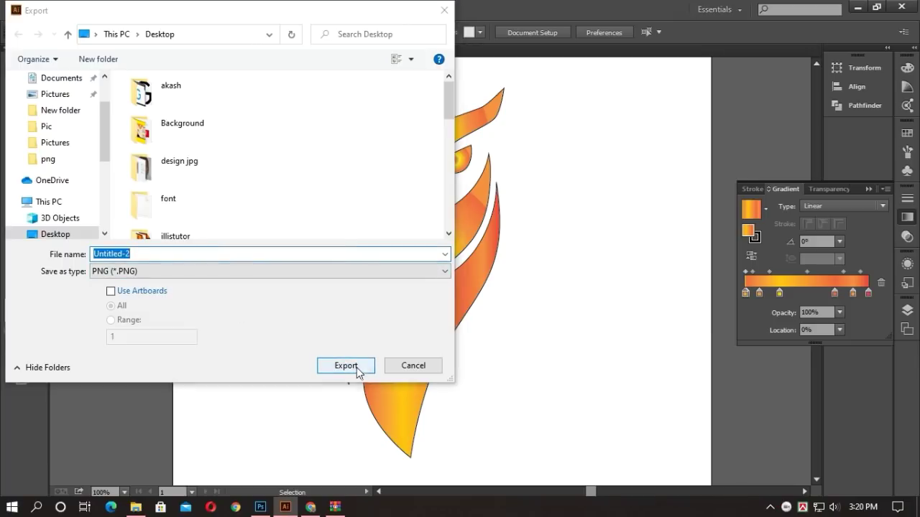
{"action": "left_click", "coordinate": [150, 255]}
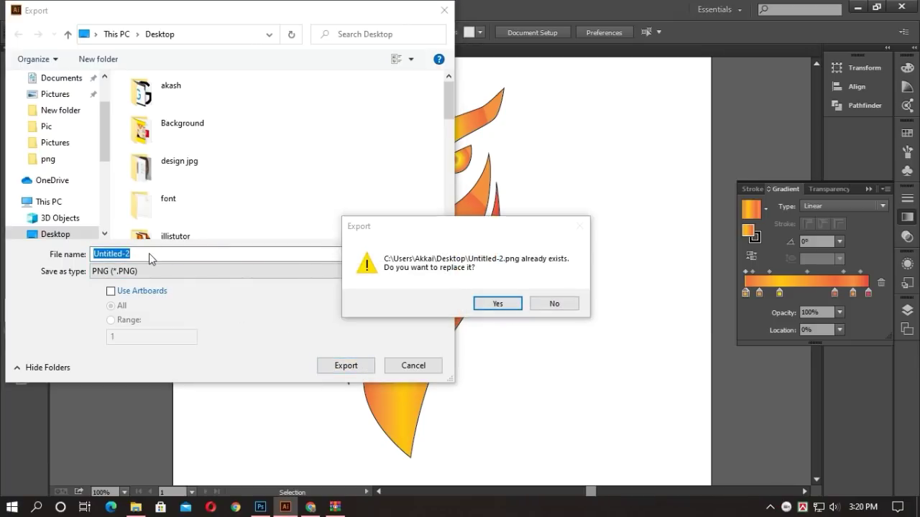
{"action": "left_click", "coordinate": [554, 303]}
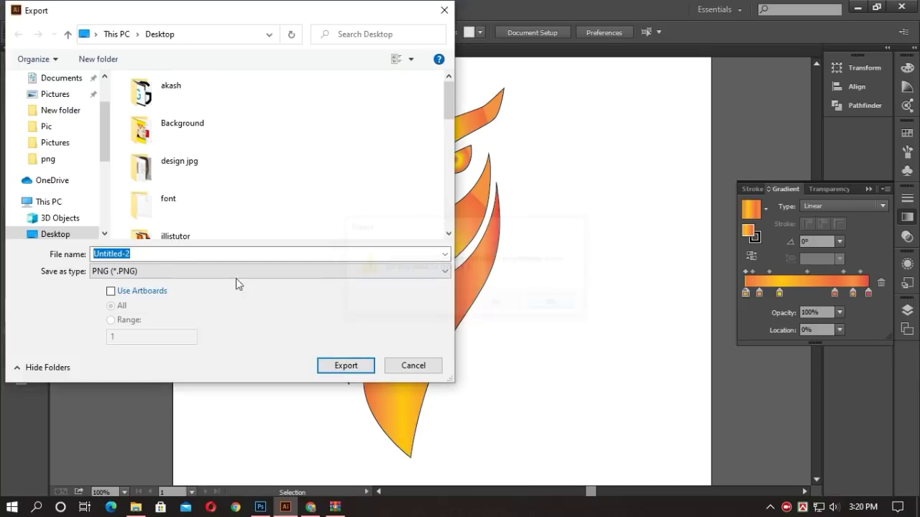
{"action": "double_click", "coordinate": [152, 255]}
{"action": "type", "text": "5"}
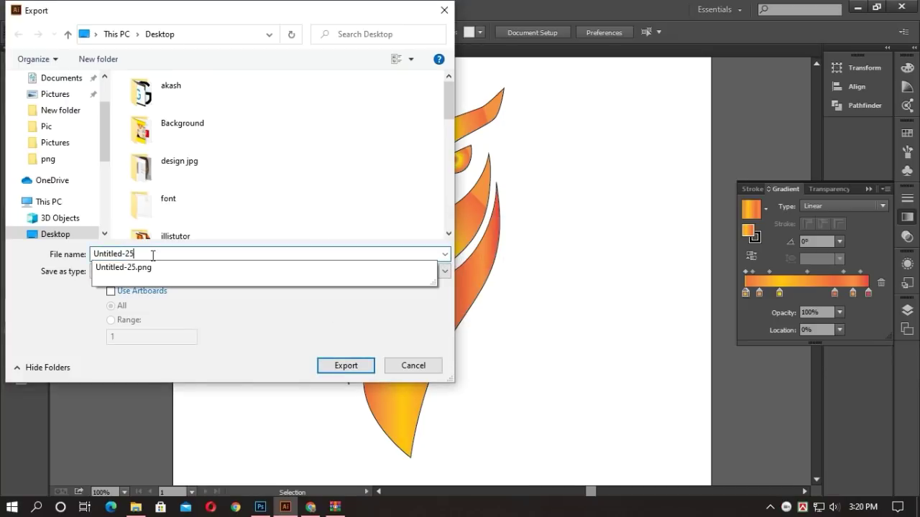
{"action": "left_click", "coordinate": [341, 367]}
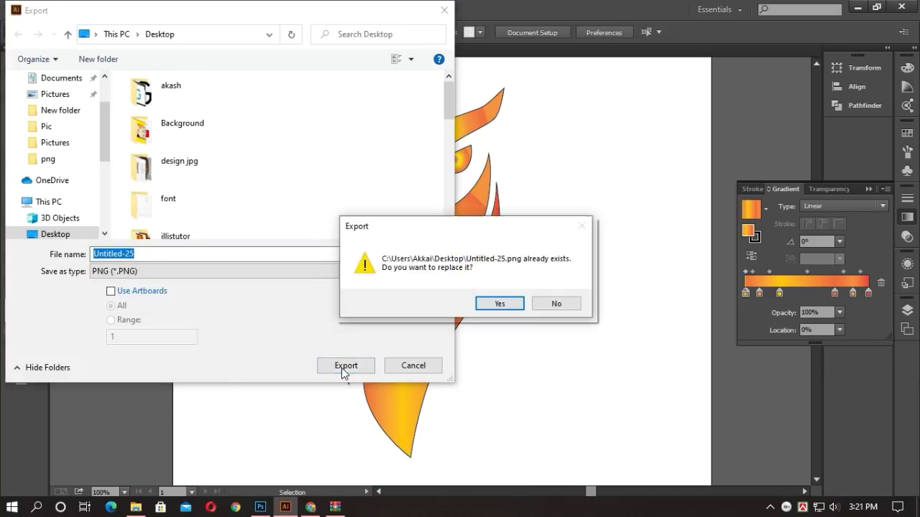
{"action": "left_click", "coordinate": [497, 309]}
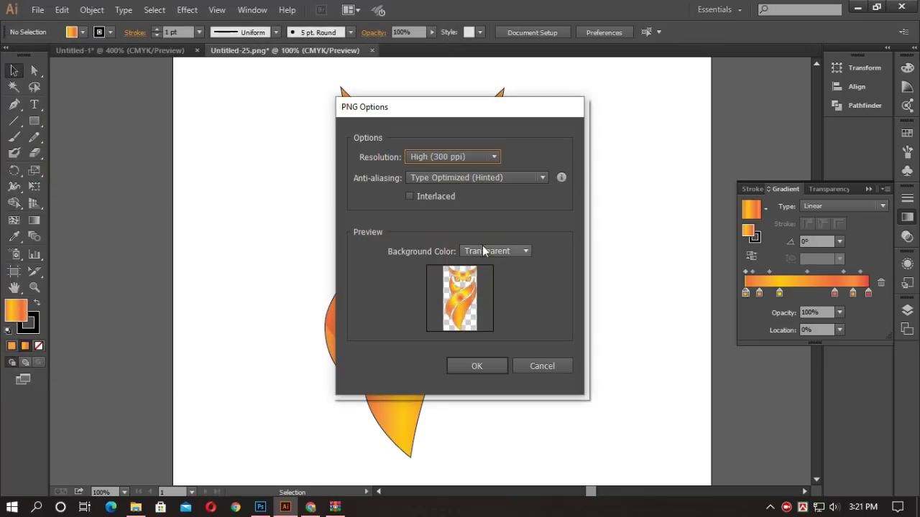
{"action": "left_click", "coordinate": [474, 366]}
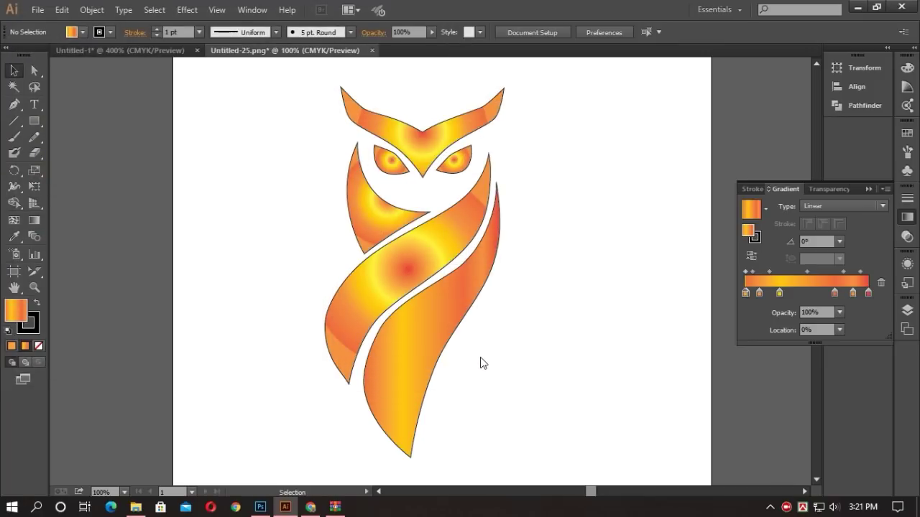
Step: Switch to Photoshop, place the Untitled-25 PNG as an embedded object in [YOUR DESIGN HERE].psb, and save the document
{"action": "left_click", "coordinate": [262, 506]}
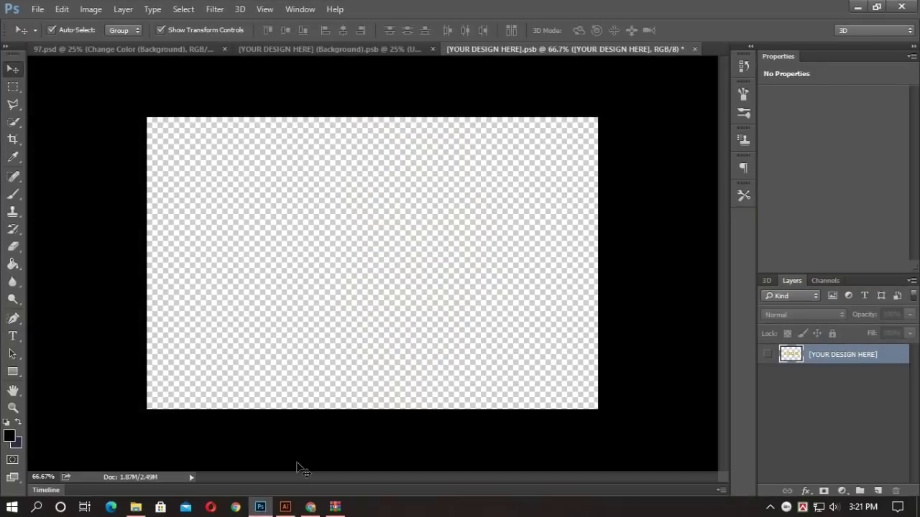
{"action": "left_click", "coordinate": [36, 9]}
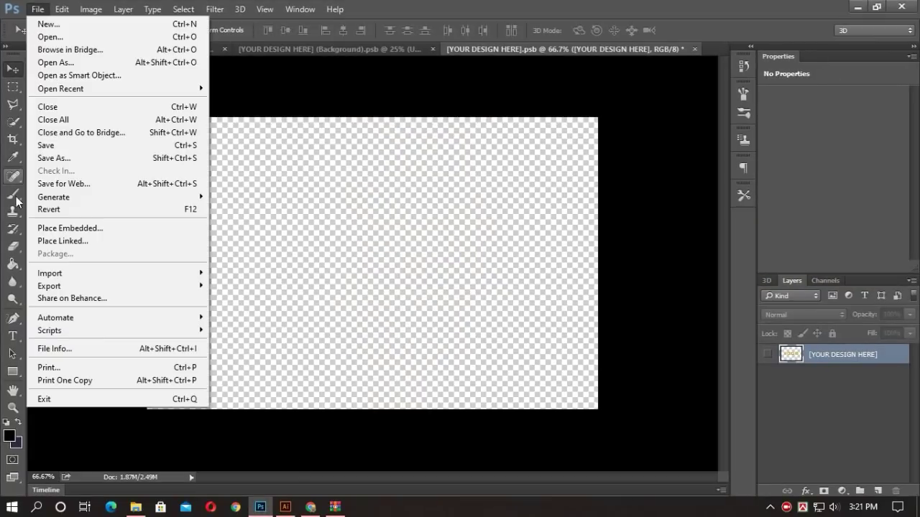
{"action": "left_click", "coordinate": [61, 228]}
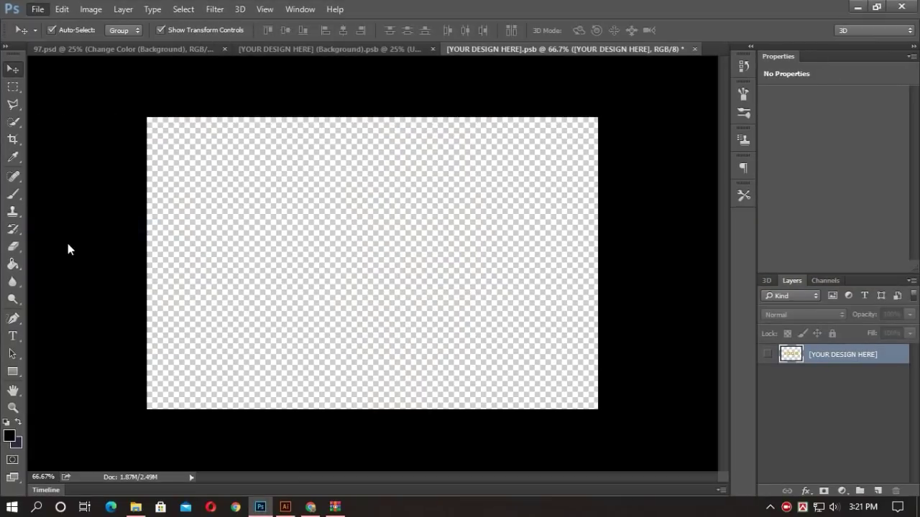
{"action": "scroll", "coordinate": [174, 231], "scroll_direction": "down", "scroll_amount": 3}
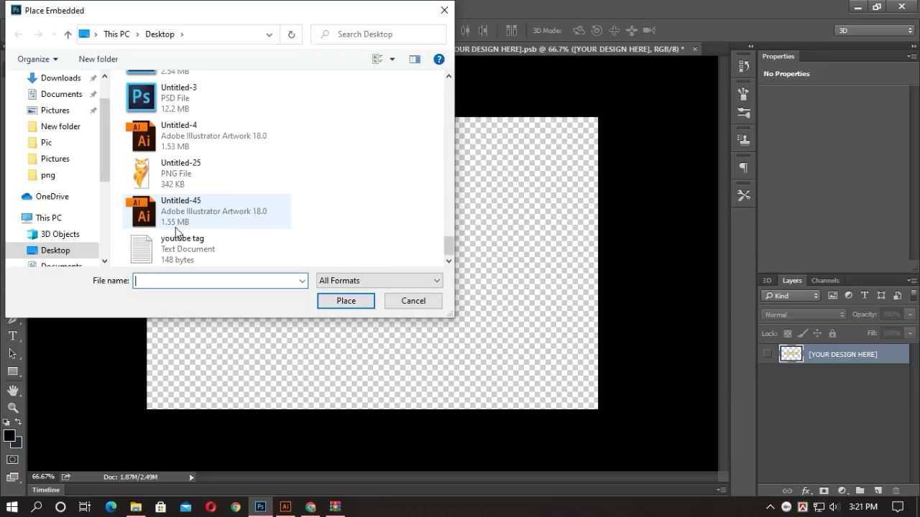
{"action": "left_click", "coordinate": [215, 170]}
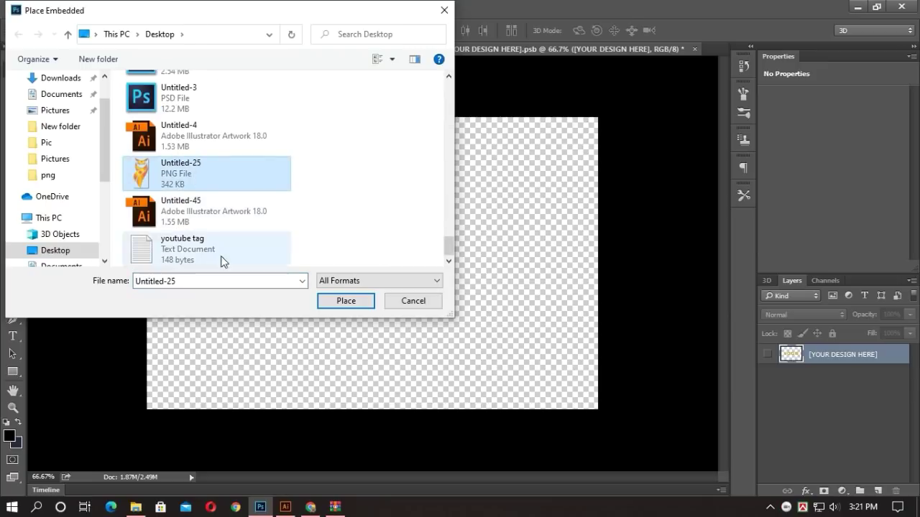
{"action": "left_click", "coordinate": [332, 303]}
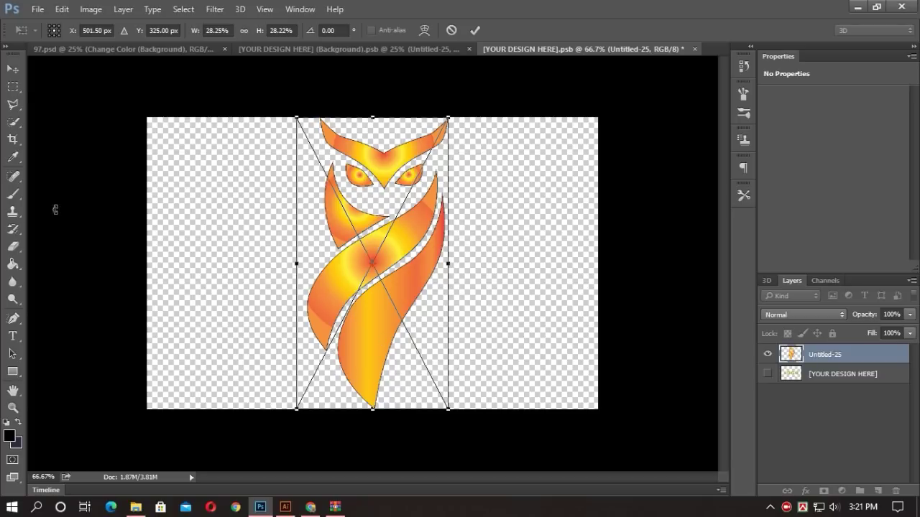
{"action": "left_click", "coordinate": [17, 71]}
{"action": "left_click", "coordinate": [397, 199]}
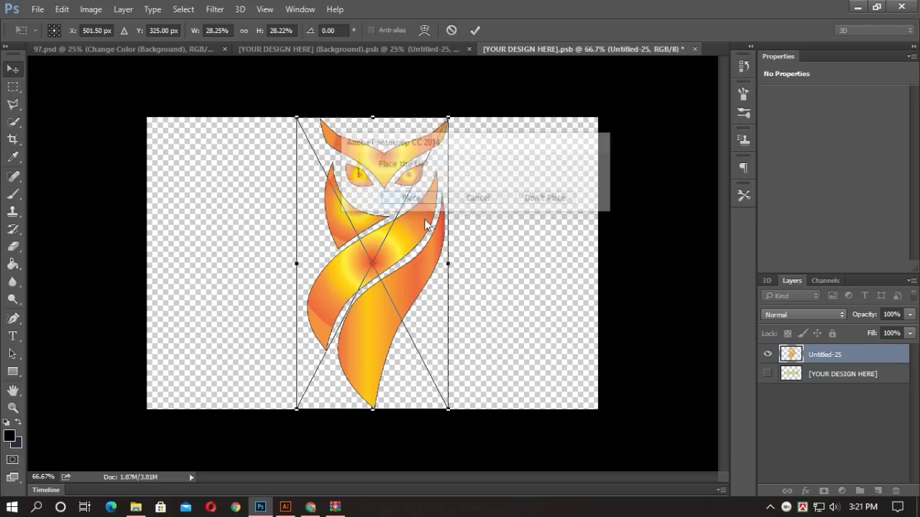
{"action": "key", "text": "ctrl+s"}
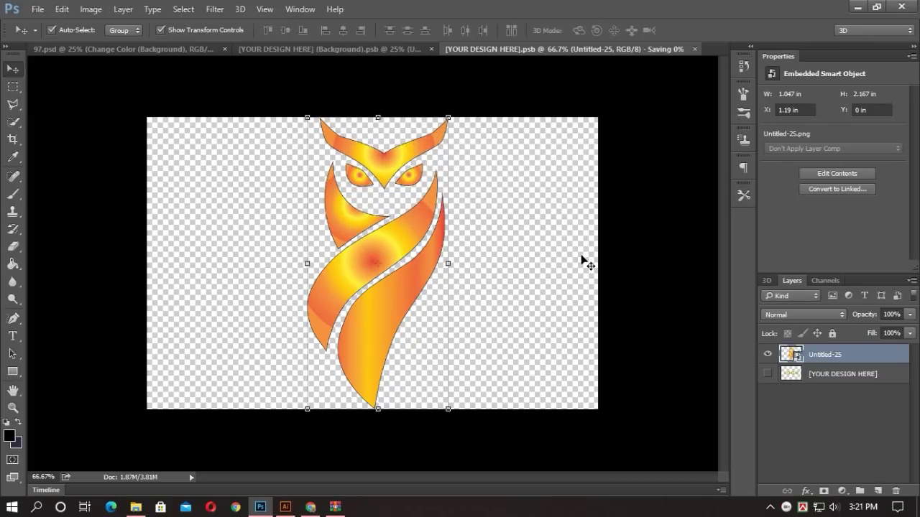
Step: Hide the ON/OFF Metallic Texture layer in the 97.psd mockup and inspect the owl logo on the card
{"action": "left_click", "coordinate": [61, 50]}
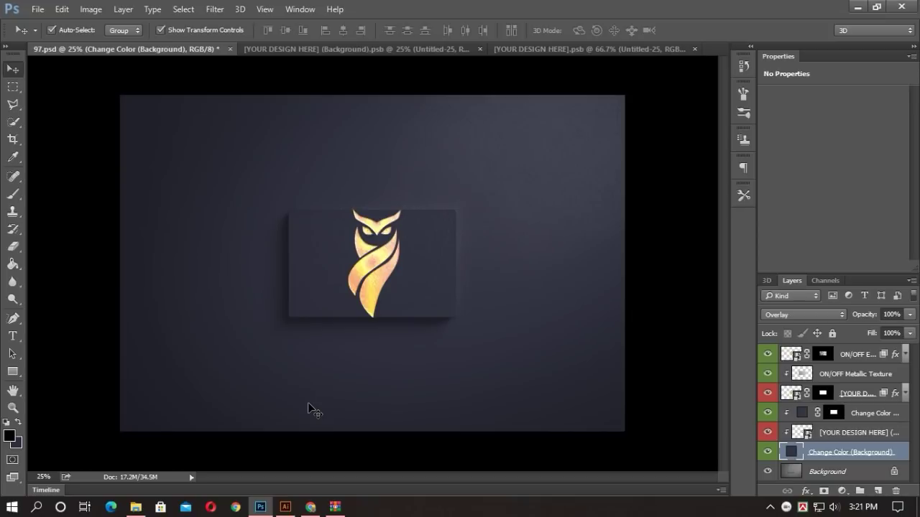
{"action": "scroll", "coordinate": [307, 403], "scroll_direction": "up", "scroll_amount": 3}
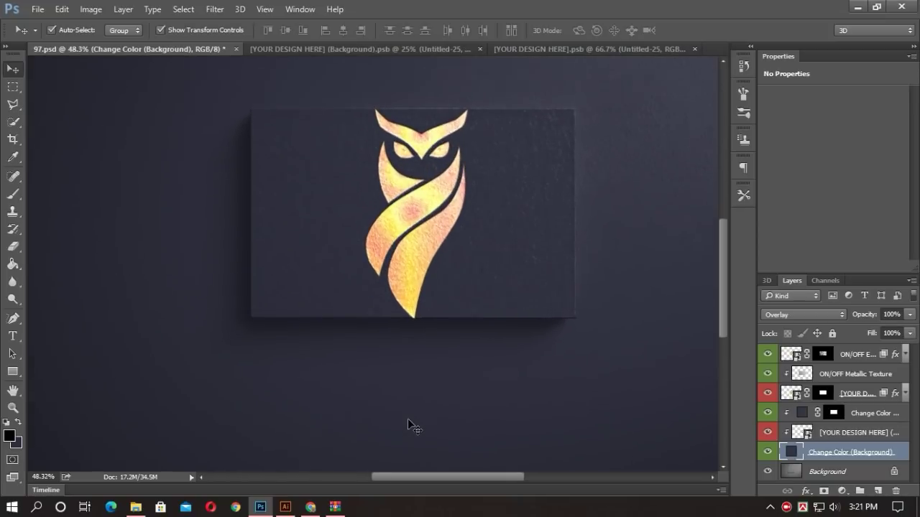
{"action": "scroll", "coordinate": [407, 418], "scroll_direction": "up", "scroll_amount": 3}
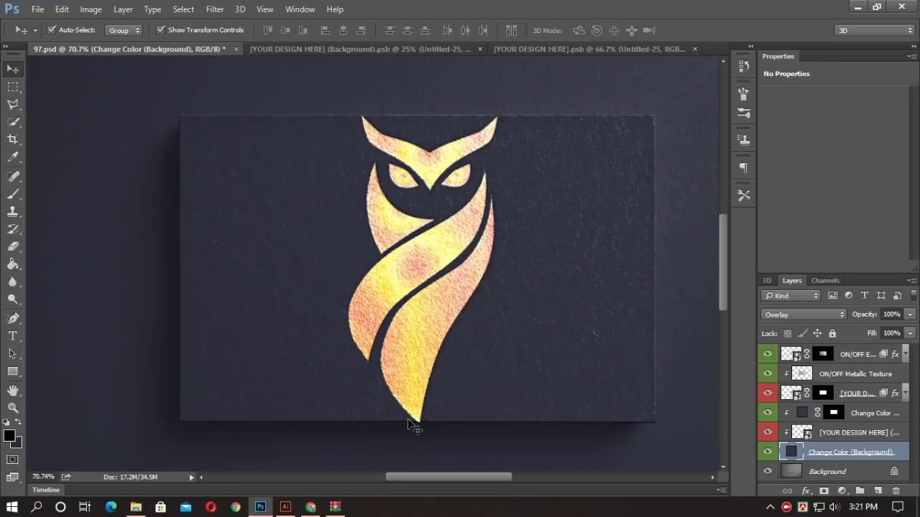
{"action": "scroll", "coordinate": [408, 419], "scroll_direction": "down", "scroll_amount": 5}
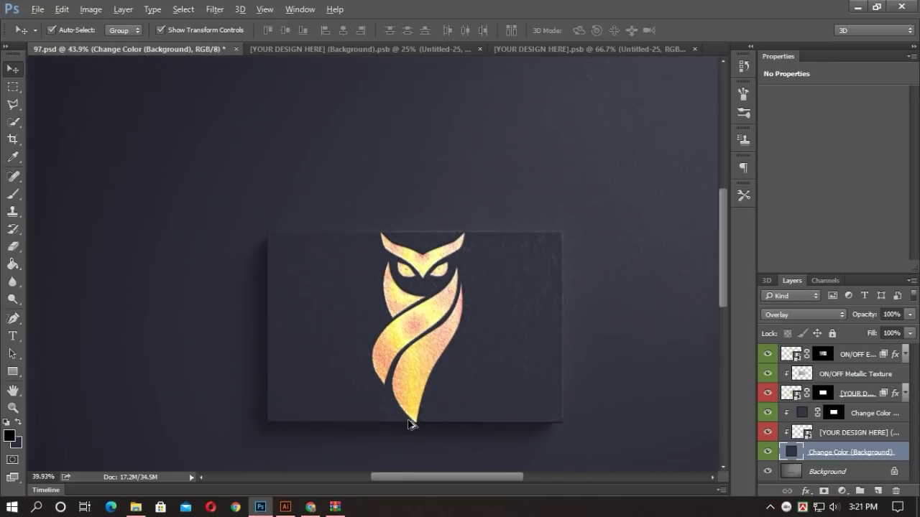
{"action": "scroll", "coordinate": [408, 425], "scroll_direction": "down", "scroll_amount": 1}
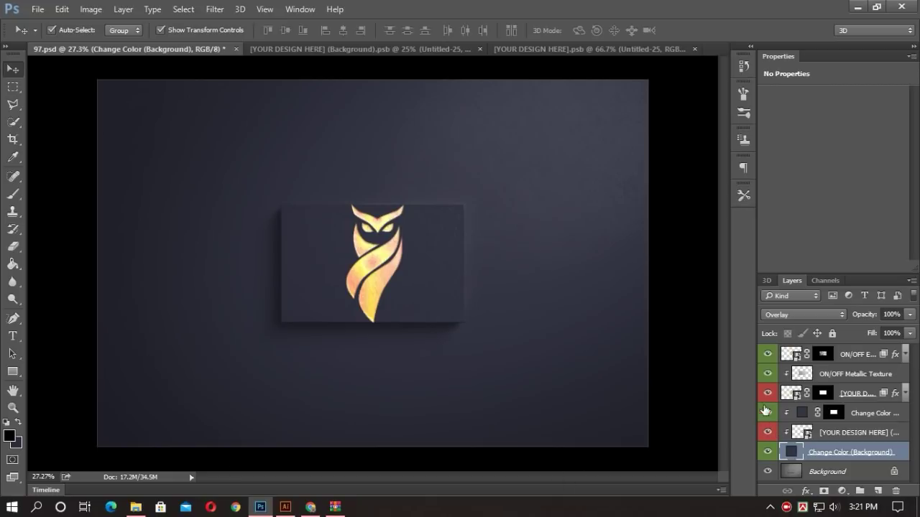
{"action": "left_click", "coordinate": [766, 374]}
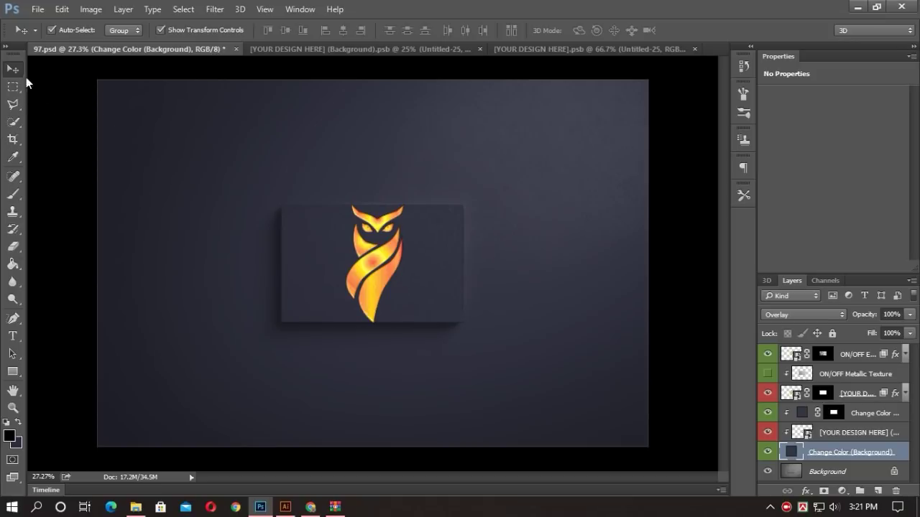
{"action": "scroll", "coordinate": [355, 180], "scroll_direction": "up", "scroll_amount": 2}
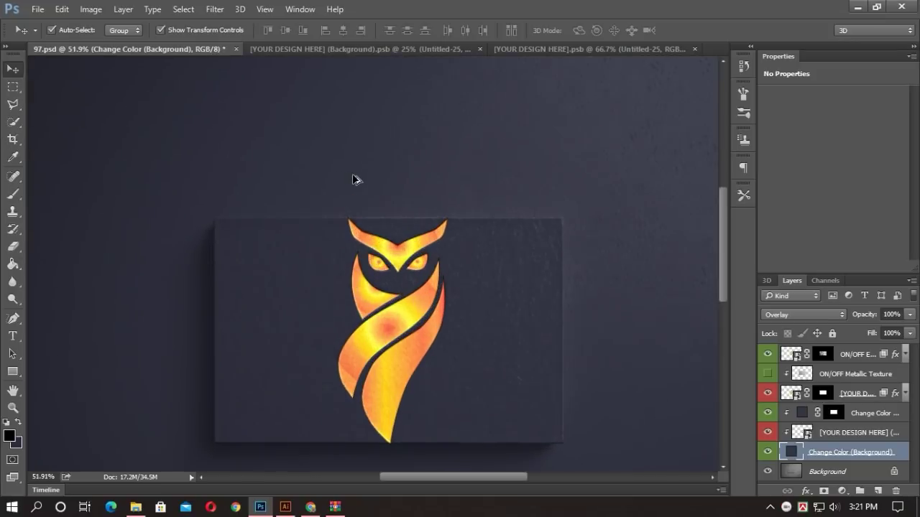
{"action": "scroll", "coordinate": [352, 176], "scroll_direction": "up", "scroll_amount": 2}
{"action": "scroll", "coordinate": [352, 176], "scroll_direction": "down", "scroll_amount": 2}
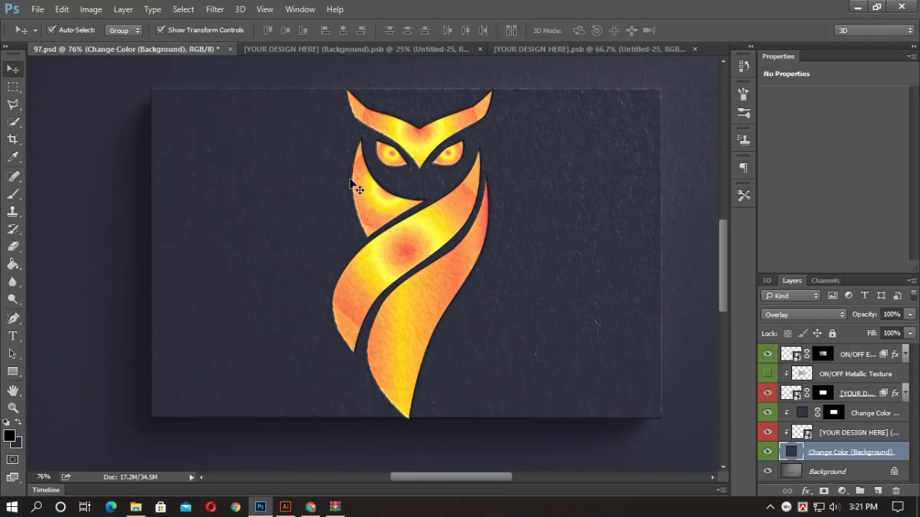
{"action": "scroll", "coordinate": [350, 186], "scroll_direction": "down", "scroll_amount": 2}
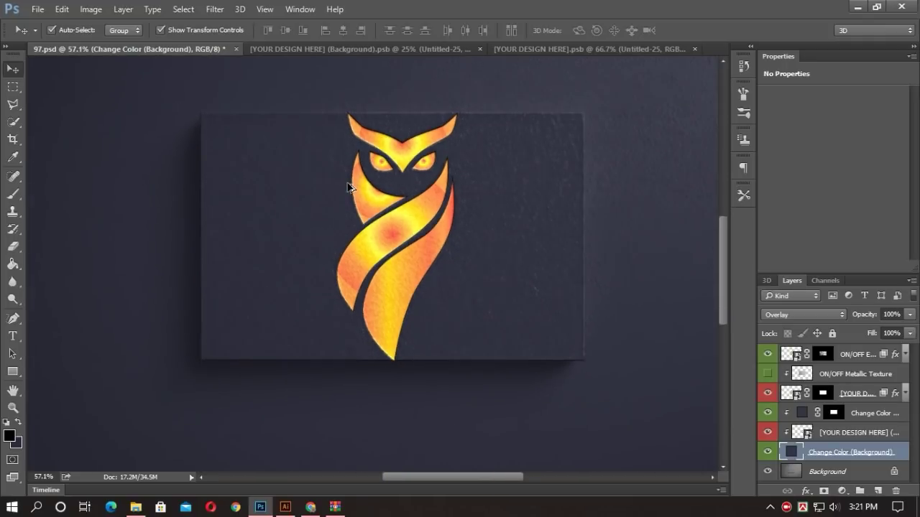
{"action": "scroll", "coordinate": [347, 187], "scroll_direction": "down", "scroll_amount": 1}
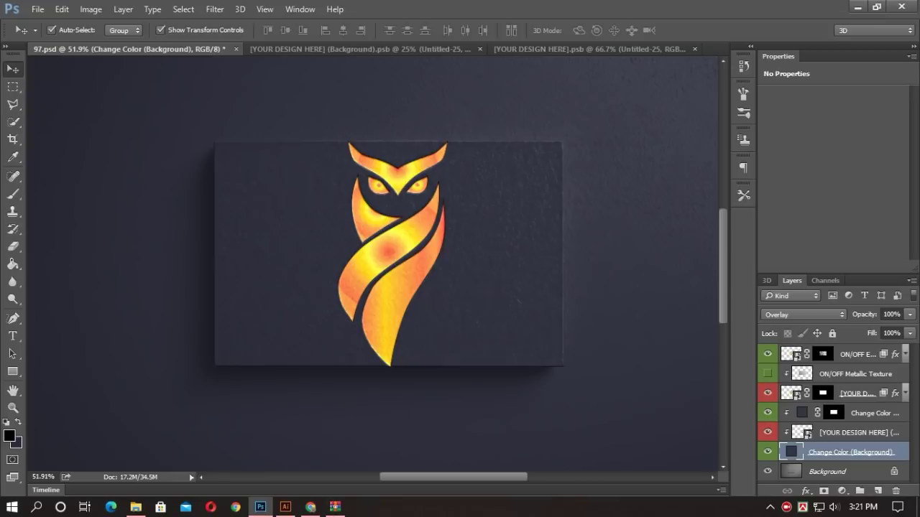